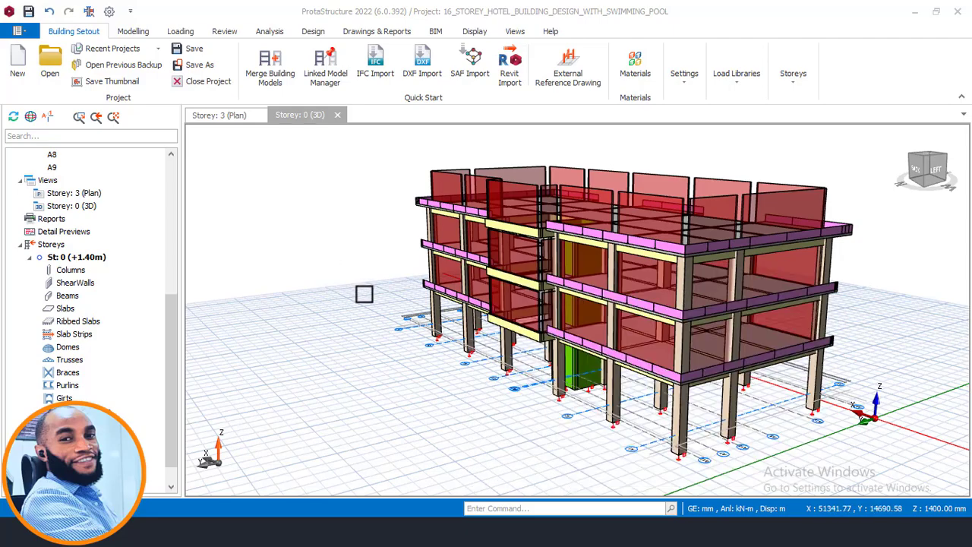
Step: Examine the 3D building model from several sides, including its walls, roof slabs and projecting edge slabs
{"action": "mouse_move", "coordinate": [455, 300]}
{"action": "middle_mouse_down"}
{"action": "mouse_move", "coordinate": [382, 291]}
{"action": "mouse_move", "coordinate": [464, 282]}
{"action": "mouse_move", "coordinate": [486, 293]}
{"action": "middle_mouse_up"}
{"action": "middle_click_drag", "start_coordinate": [740, 256], "coordinate": [651, 262]}
{"action": "middle_click_drag", "start_coordinate": [574, 260], "coordinate": [552, 284]}
{"action": "scroll", "coordinate": [610, 282], "scroll_direction": "up", "scroll_amount": 1}
{"action": "middle_click_drag", "start_coordinate": [610, 282], "coordinate": [437, 351]}
Step: Switch to the AutoCAD drawing and examine the balconies along grid a of the 3rd-9th floor plan
{"action": "left_click", "coordinate": [246, 528]}
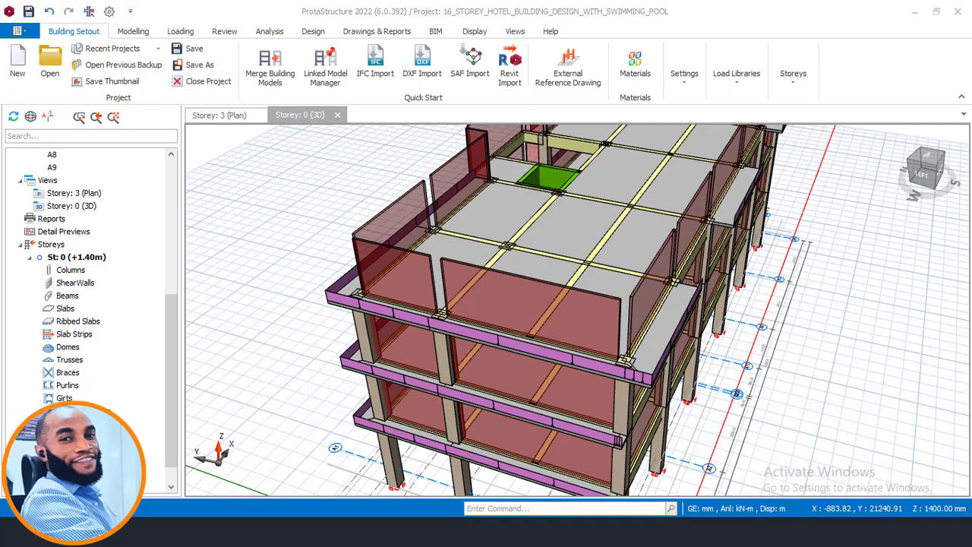
{"action": "scroll", "coordinate": [557, 334], "scroll_direction": "down", "scroll_amount": 5}
{"action": "scroll", "coordinate": [562, 402], "scroll_direction": "up", "scroll_amount": 6}
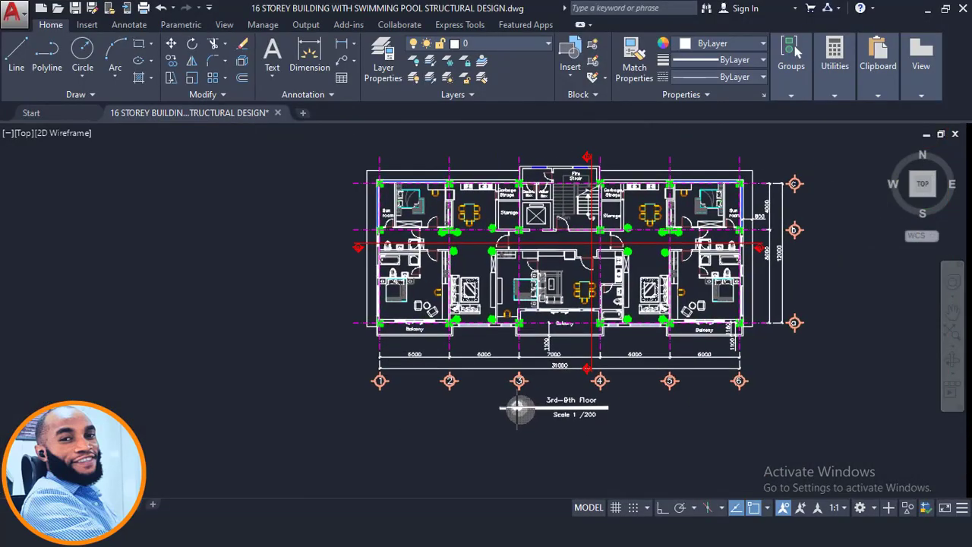
{"action": "scroll", "coordinate": [567, 407], "scroll_direction": "down", "scroll_amount": 6}
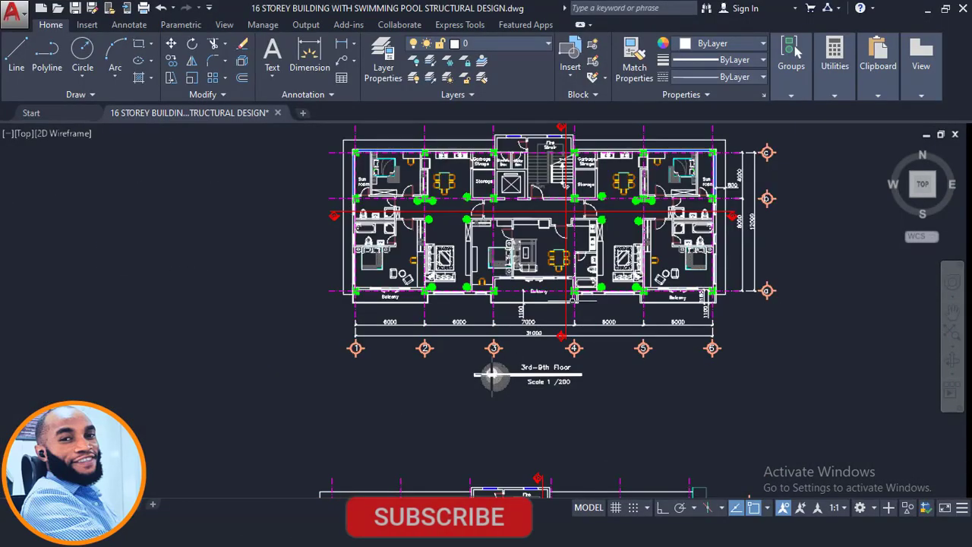
{"action": "scroll", "coordinate": [420, 329], "scroll_direction": "up", "scroll_amount": 2}
{"action": "middle_click_drag", "start_coordinate": [419, 328], "coordinate": [434, 357]}
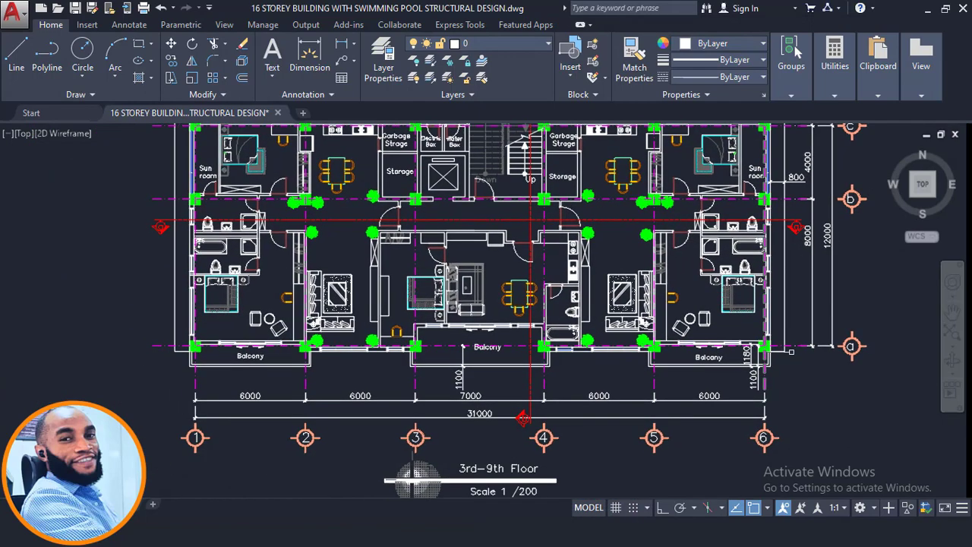
{"action": "scroll", "coordinate": [235, 360], "scroll_direction": "up", "scroll_amount": 2}
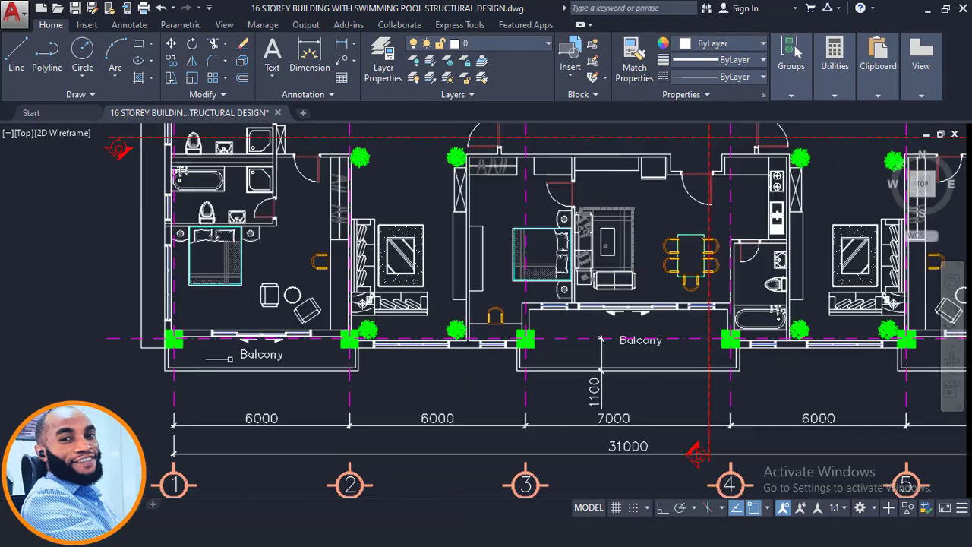
{"action": "middle_click_drag", "start_coordinate": [695, 346], "coordinate": [522, 354]}
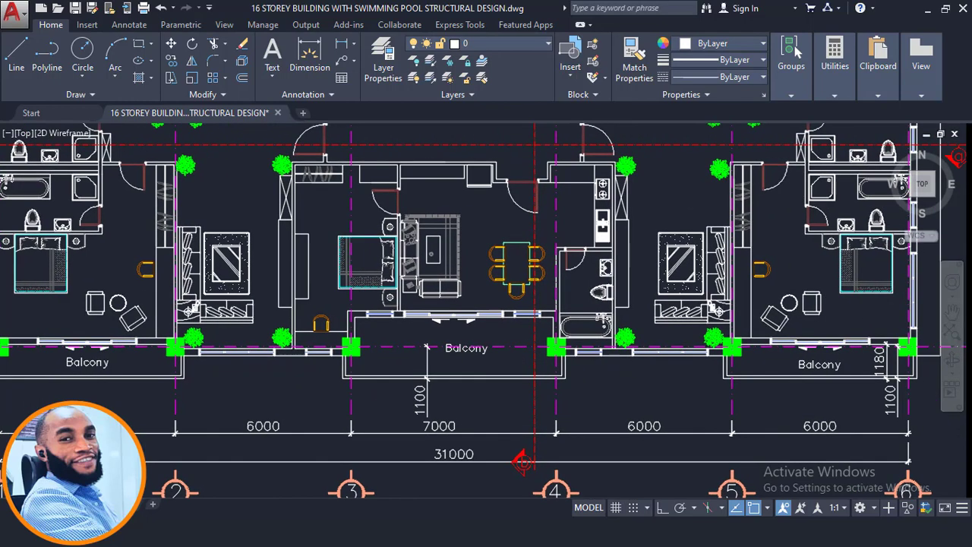
Step: Switch to ProtaStructure and inspect the top-storey slabs, perimeter walls and projecting edge slabs of the 3D model
{"action": "mouse_move", "coordinate": [264, 530]}
{"action": "left_click", "coordinate": [283, 510]}
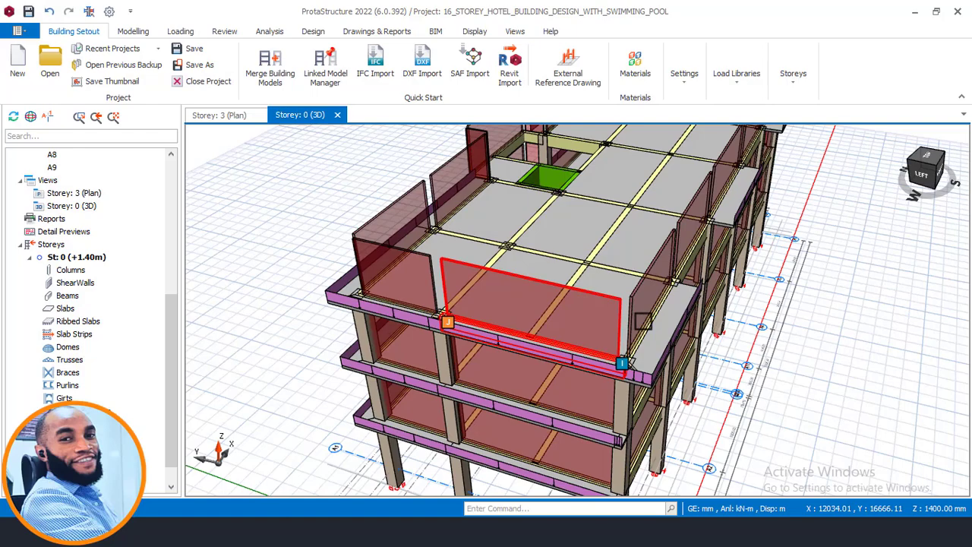
{"action": "scroll", "coordinate": [661, 328], "scroll_direction": "down", "scroll_amount": 3}
{"action": "middle_click_drag", "start_coordinate": [650, 326], "coordinate": [523, 288]}
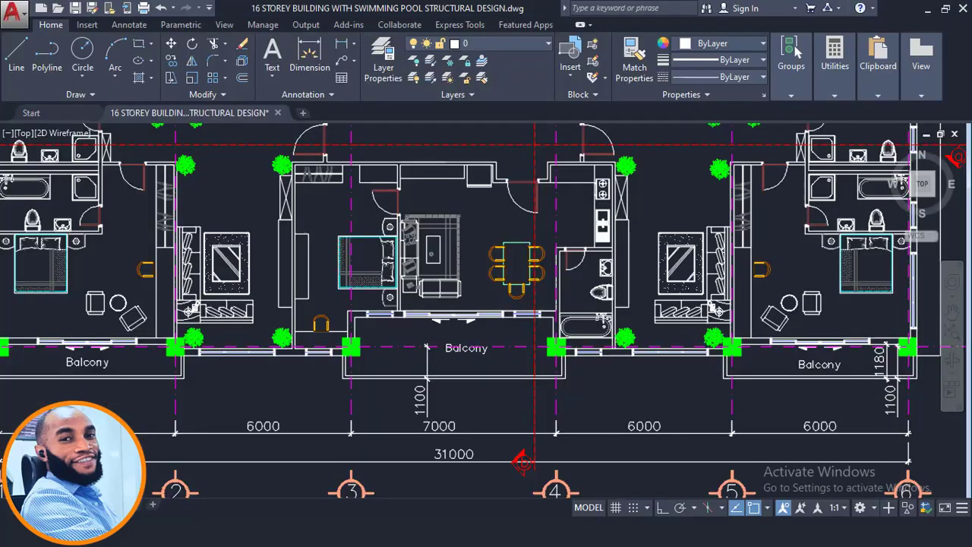
Step: Return to AutoCAD and check the depth dimensions of the balcony between grids 5 and 6 on the 3rd-9th floor plan
{"action": "scroll", "coordinate": [487, 339], "scroll_direction": "down", "scroll_amount": 3}
{"action": "scroll", "coordinate": [704, 373], "scroll_direction": "up", "scroll_amount": 3}
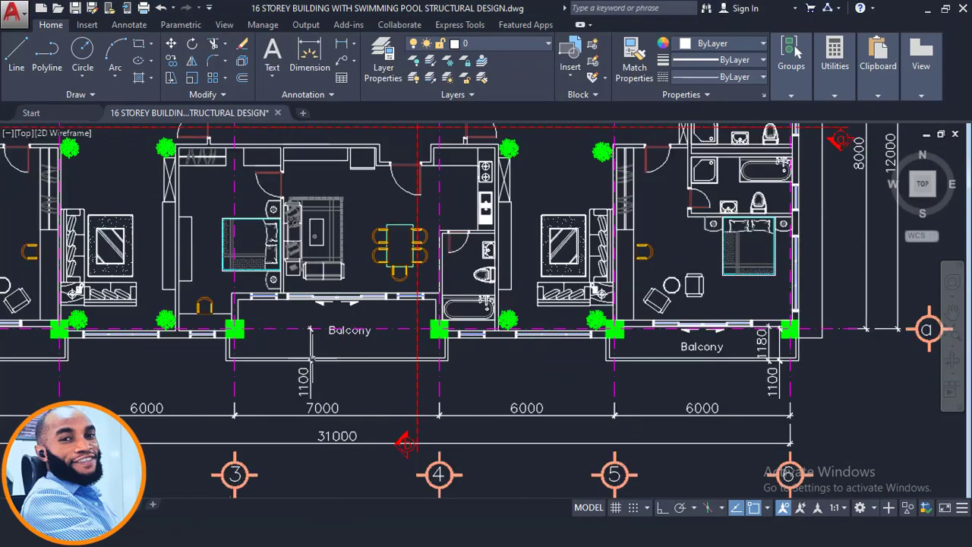
{"action": "middle_click_drag", "start_coordinate": [310, 329], "coordinate": [528, 324]}
{"action": "middle_click_drag", "start_coordinate": [754, 348], "coordinate": [501, 352]}
{"action": "scroll", "coordinate": [743, 350], "scroll_direction": "up", "scroll_amount": 2}
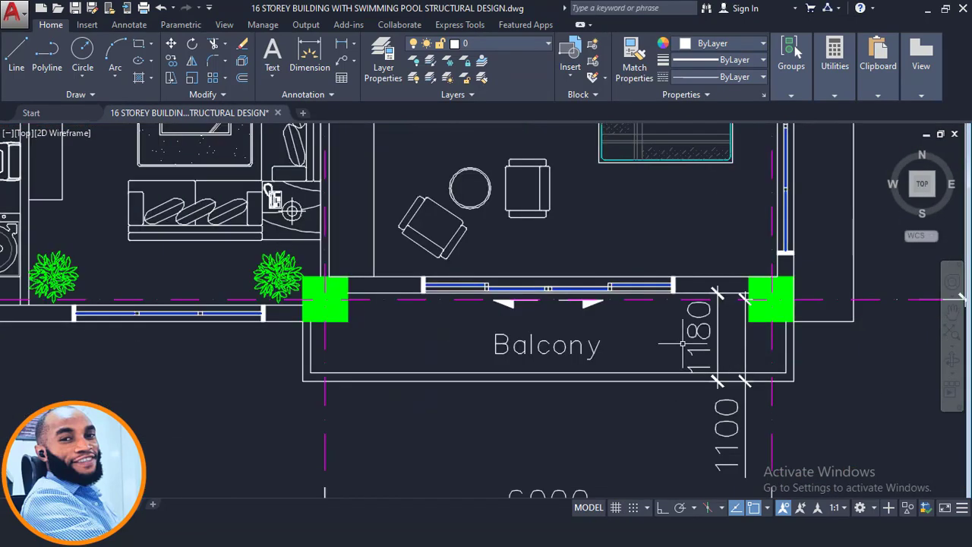
{"action": "scroll", "coordinate": [684, 340], "scroll_direction": "up", "scroll_amount": 2}
{"action": "scroll", "coordinate": [714, 287], "scroll_direction": "down", "scroll_amount": 2}
{"action": "scroll", "coordinate": [703, 290], "scroll_direction": "up", "scroll_amount": 2}
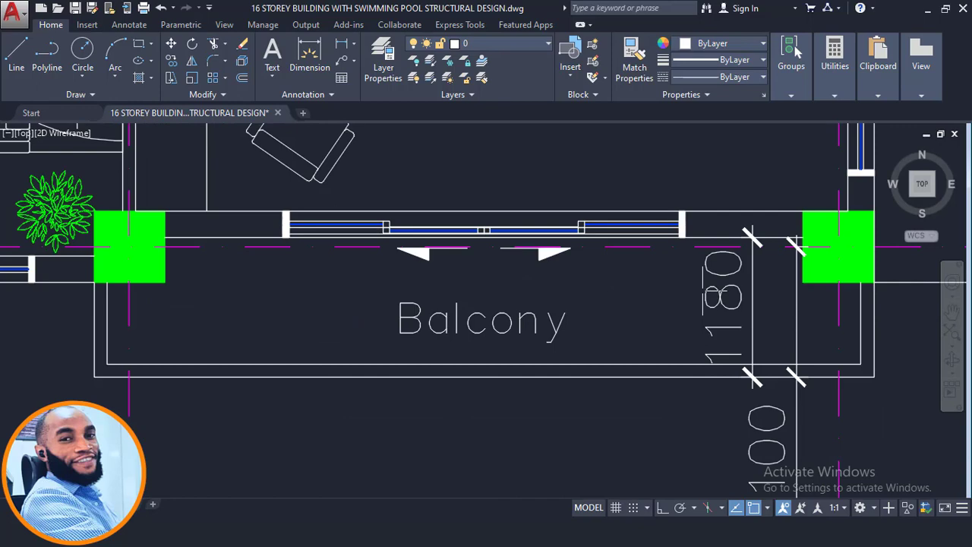
{"action": "scroll", "coordinate": [714, 332], "scroll_direction": "down", "scroll_amount": 2}
{"action": "scroll", "coordinate": [703, 350], "scroll_direction": "up", "scroll_amount": 3}
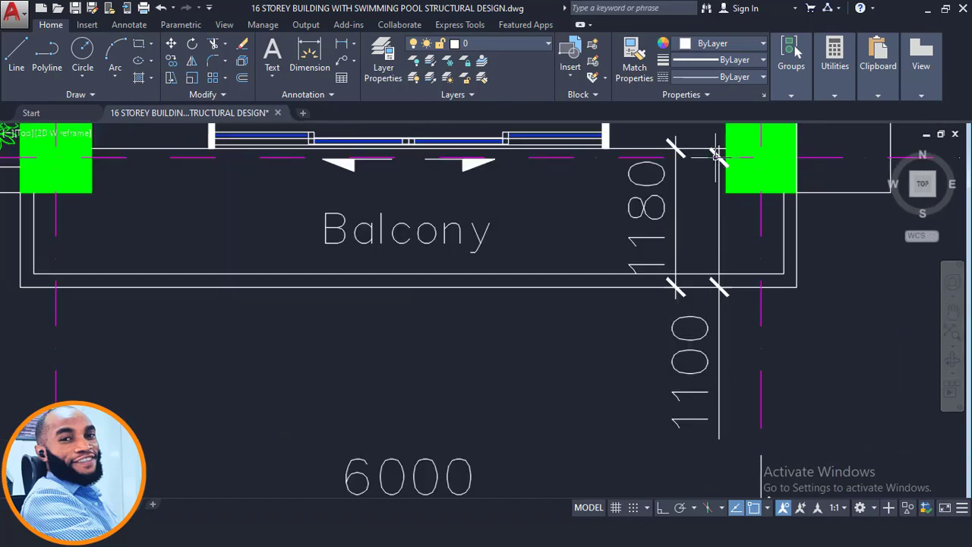
{"action": "scroll", "coordinate": [653, 281], "scroll_direction": "down", "scroll_amount": 4}
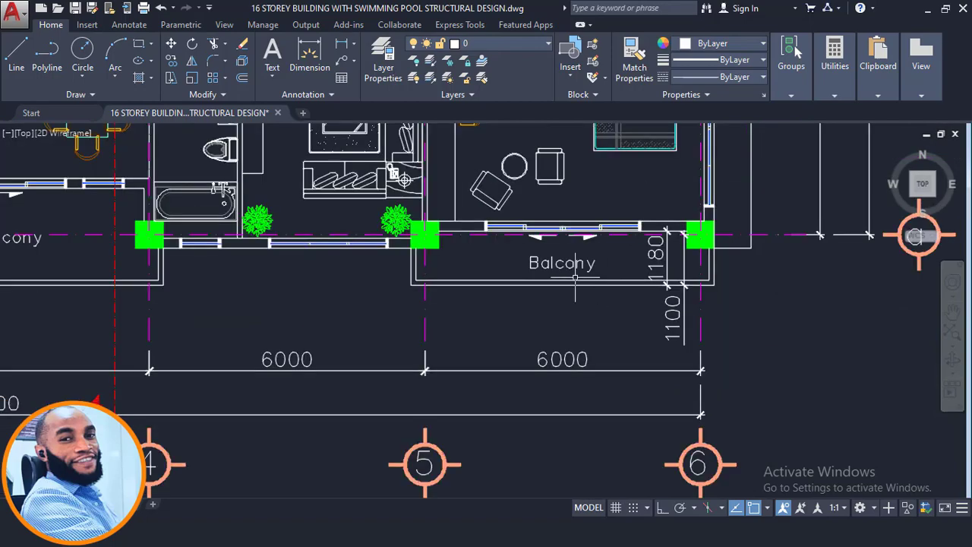
{"action": "middle_click_drag", "start_coordinate": [420, 323], "coordinate": [446, 325]}
Step: Read the title of the 3rd-9th floor plan to check which storeys it covers
{"action": "scroll", "coordinate": [450, 353], "scroll_direction": "down", "scroll_amount": 5}
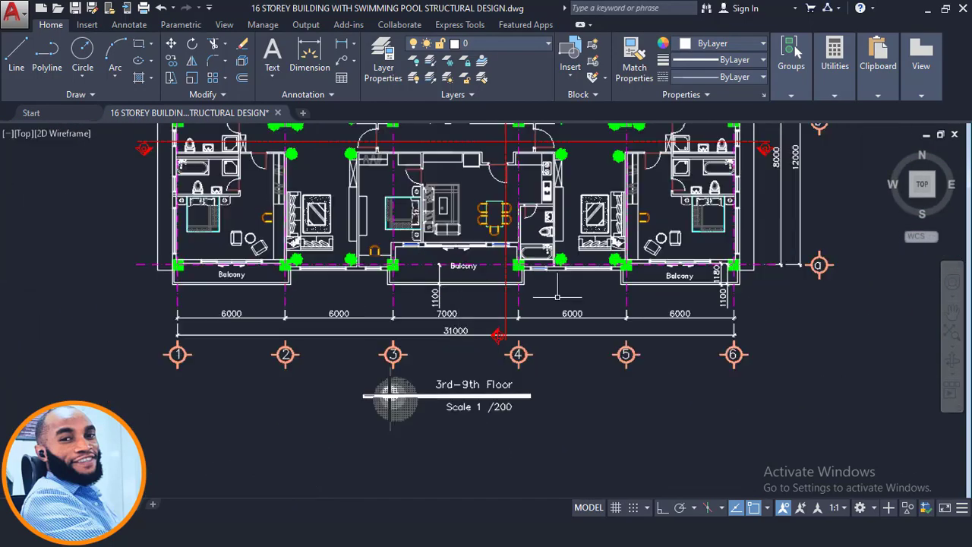
{"action": "scroll", "coordinate": [544, 292], "scroll_direction": "down", "scroll_amount": 2}
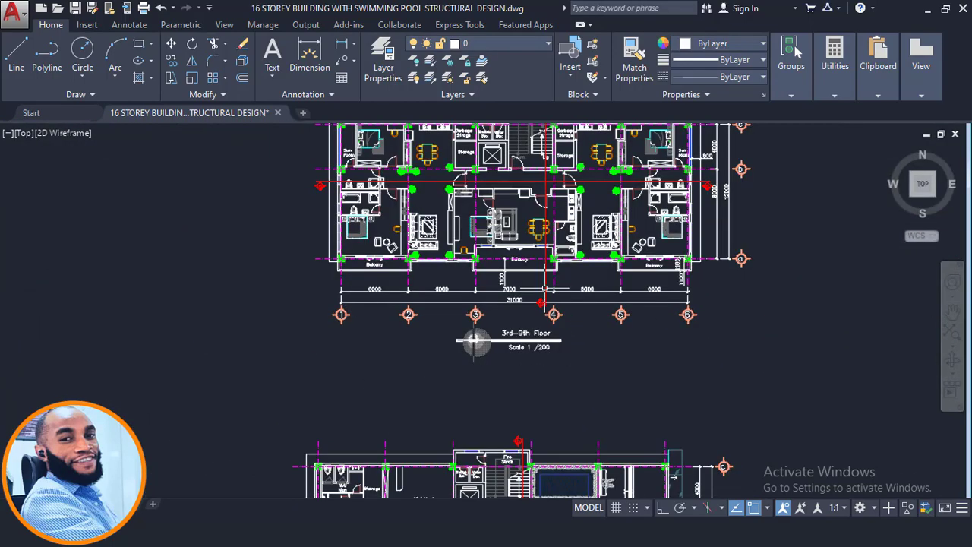
{"action": "scroll", "coordinate": [524, 302], "scroll_direction": "up", "scroll_amount": 6}
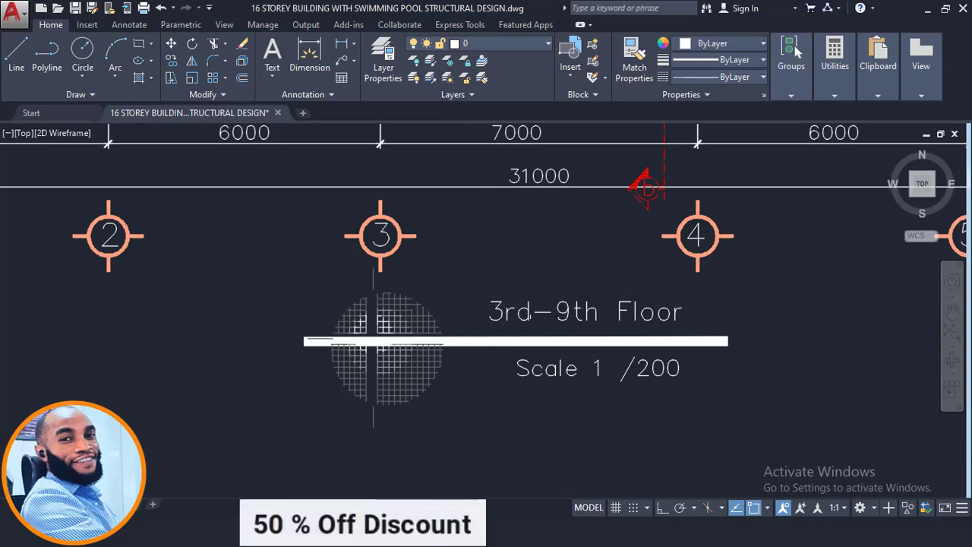
{"action": "scroll", "coordinate": [499, 310], "scroll_direction": "down", "scroll_amount": 2}
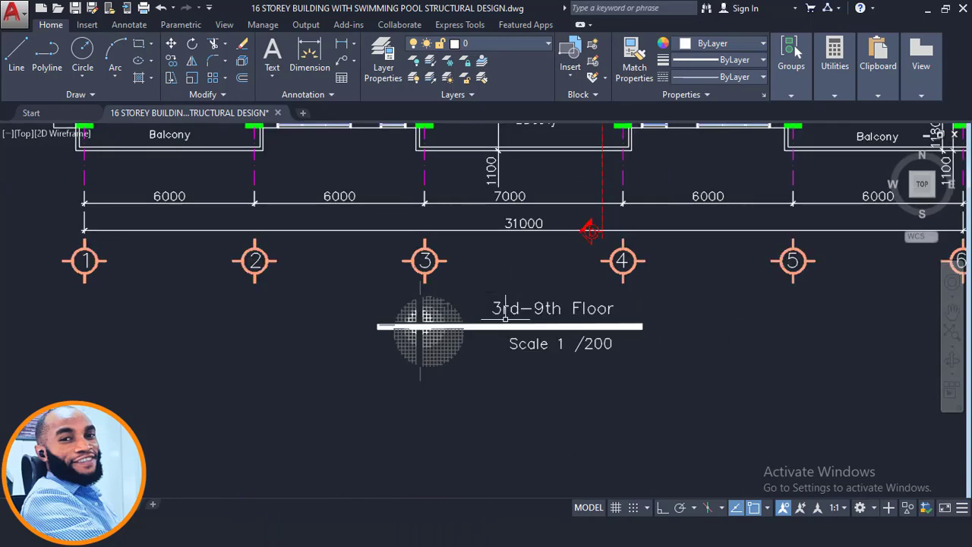
{"action": "scroll", "coordinate": [494, 328], "scroll_direction": "down", "scroll_amount": 2}
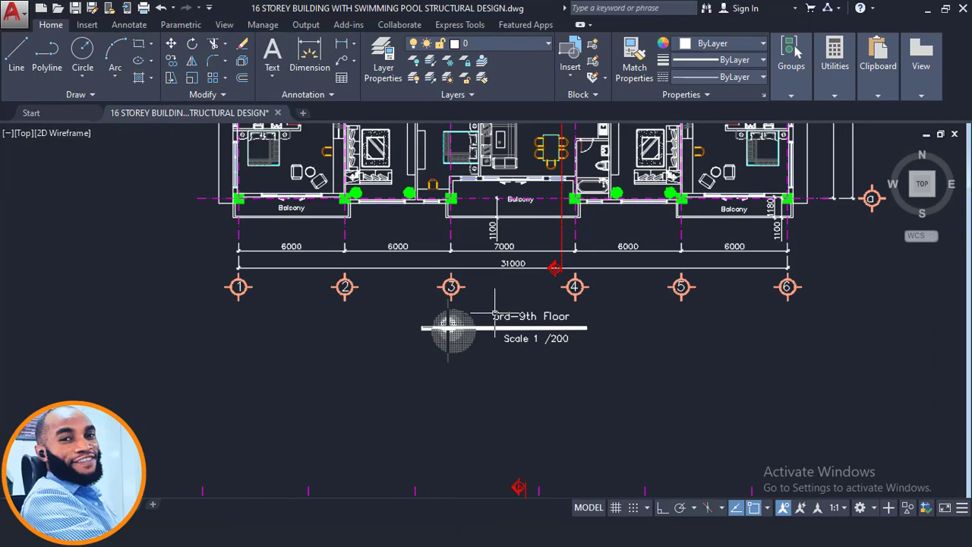
{"action": "scroll", "coordinate": [498, 309], "scroll_direction": "down", "scroll_amount": 2}
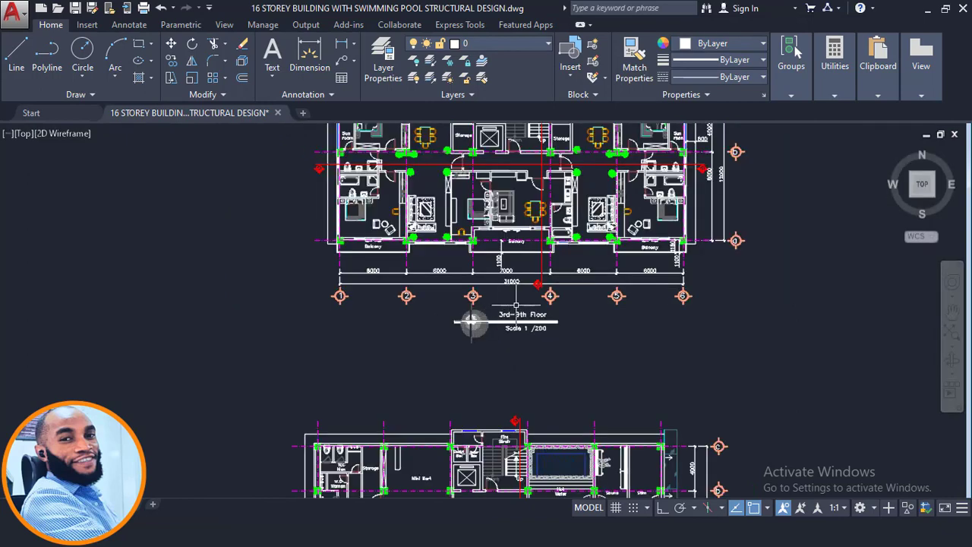
{"action": "scroll", "coordinate": [472, 322], "scroll_direction": "down", "scroll_amount": 2}
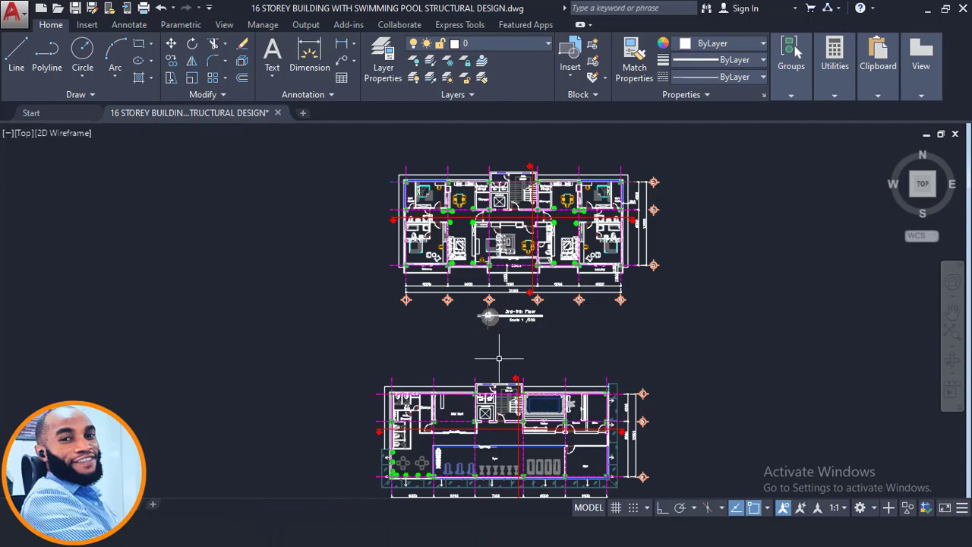
Step: Locate the East view and examine its storeys and level marks, leaving nothing selected
{"action": "middle_click_drag", "start_coordinate": [499, 359], "coordinate": [551, 217]}
{"action": "scroll", "coordinate": [552, 217], "scroll_direction": "down", "scroll_amount": 2}
{"action": "middle_click_drag", "start_coordinate": [489, 335], "coordinate": [510, 156]}
{"action": "middle_click_drag", "start_coordinate": [538, 383], "coordinate": [504, 307]}
{"action": "scroll", "coordinate": [504, 306], "scroll_direction": "up", "scroll_amount": 6}
{"action": "middle_click_drag", "start_coordinate": [588, 384], "coordinate": [711, 359]}
{"action": "mouse_move", "coordinate": [356, 382]}
{"action": "middle_mouse_down"}
{"action": "mouse_move", "coordinate": [503, 354]}
{"action": "mouse_move", "coordinate": [587, 357]}
{"action": "middle_mouse_up"}
{"action": "scroll", "coordinate": [397, 357], "scroll_direction": "up", "scroll_amount": 2}
{"action": "middle_click_drag", "start_coordinate": [440, 407], "coordinate": [443, 305]}
{"action": "scroll", "coordinate": [395, 298], "scroll_direction": "up", "scroll_amount": 2}
{"action": "left_click", "coordinate": [293, 288]}
{"action": "scroll", "coordinate": [574, 288], "scroll_direction": "down", "scroll_amount": 2}
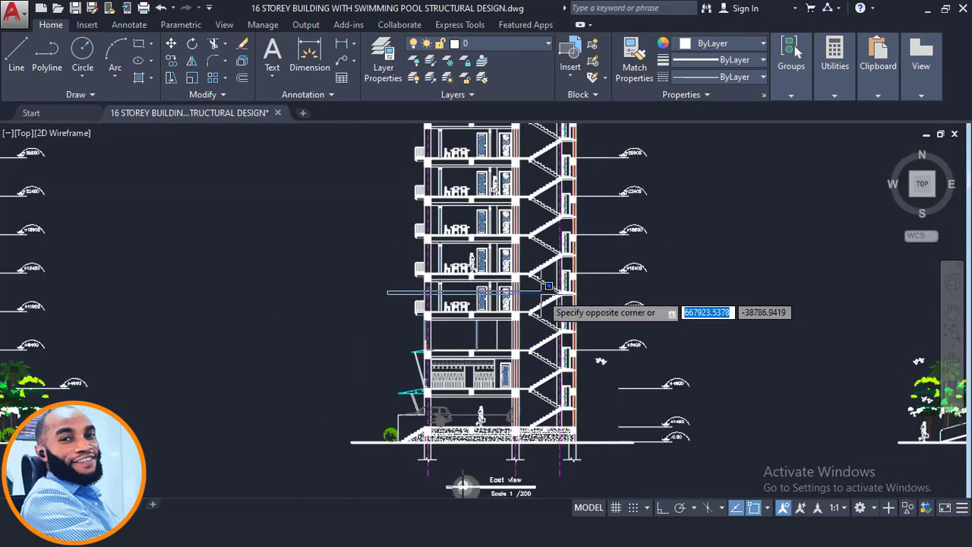
{"action": "left_click", "coordinate": [329, 298]}
{"action": "scroll", "coordinate": [418, 350], "scroll_direction": "up", "scroll_amount": 1}
{"action": "left_click", "coordinate": [391, 319]}
{"action": "middle_click_drag", "start_coordinate": [601, 318], "coordinate": [389, 279]}
{"action": "key", "text": "Escape"}
Step: Switch to ProtaStructure and view the storeys already modelled in 3D from the side
{"action": "key", "text": "alt+Tab"}
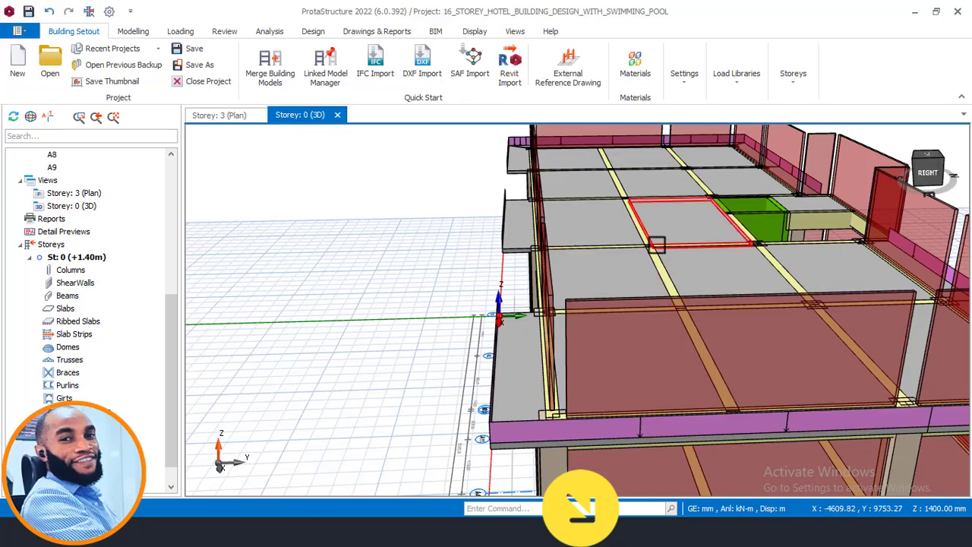
{"action": "scroll", "coordinate": [657, 240], "scroll_direction": "down", "scroll_amount": 3}
{"action": "middle_click_drag", "start_coordinate": [645, 334], "coordinate": [666, 328]}
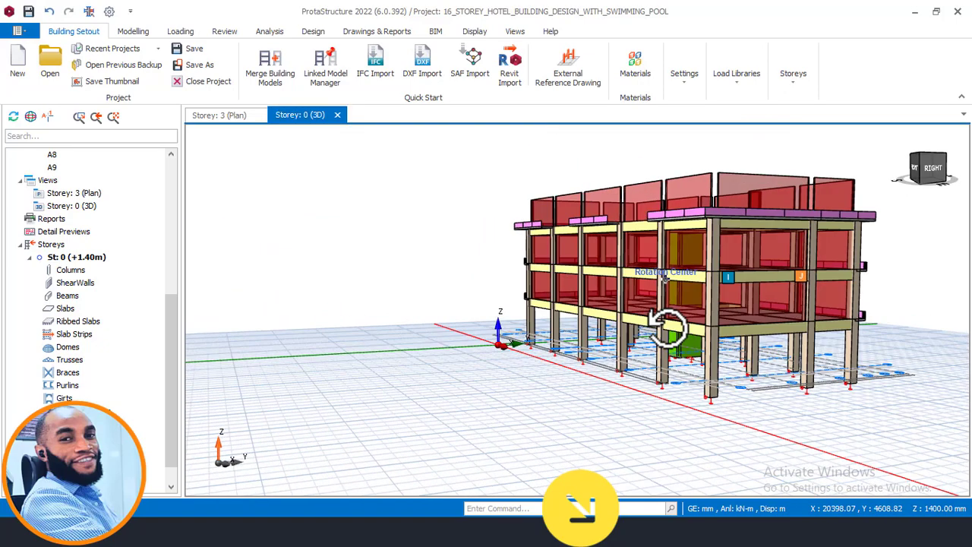
Step: Bring up AutoCAD beside ProtaStructure and compare the storeys in the East view with those in the 3D model
{"action": "key", "text": "alt+Tab"}
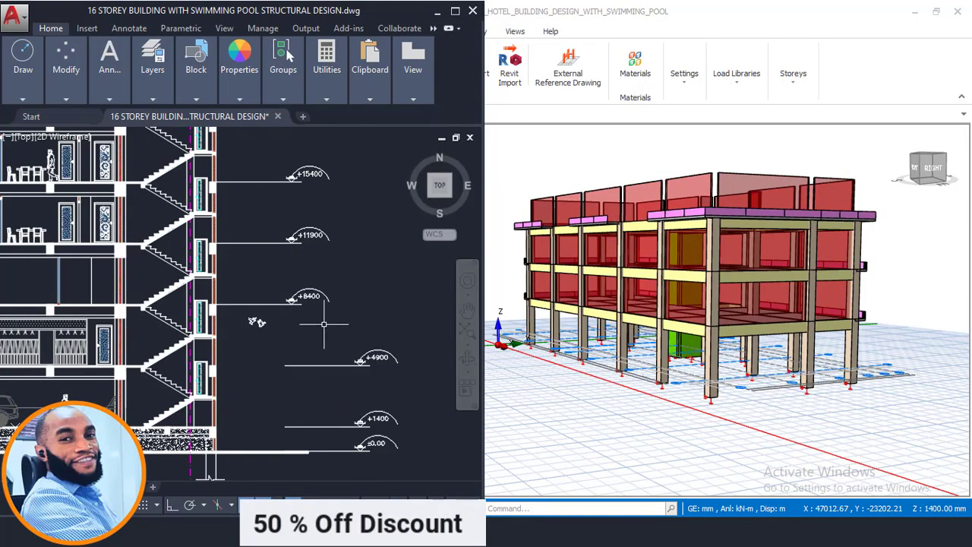
{"action": "middle_click_drag", "start_coordinate": [257, 321], "coordinate": [380, 308]}
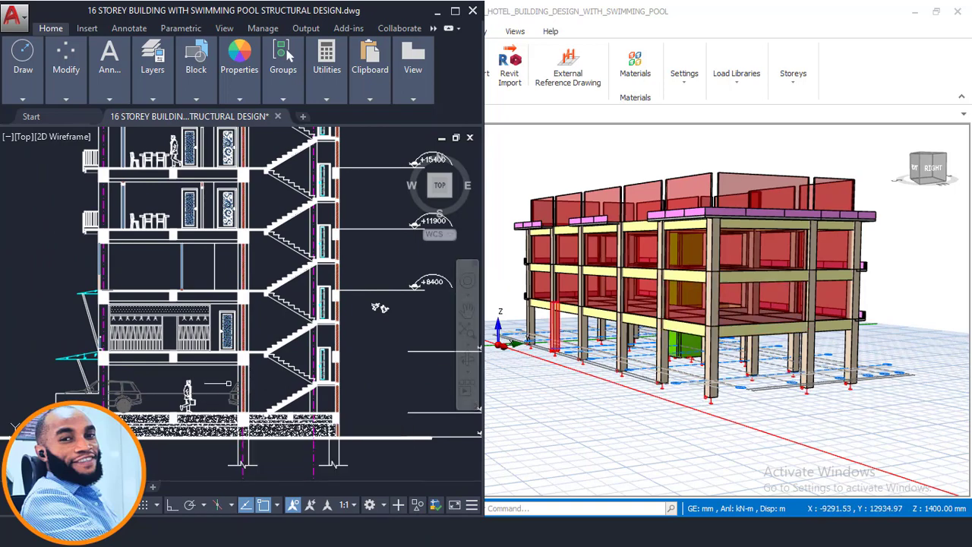
{"action": "mouse_move", "coordinate": [556, 319]}
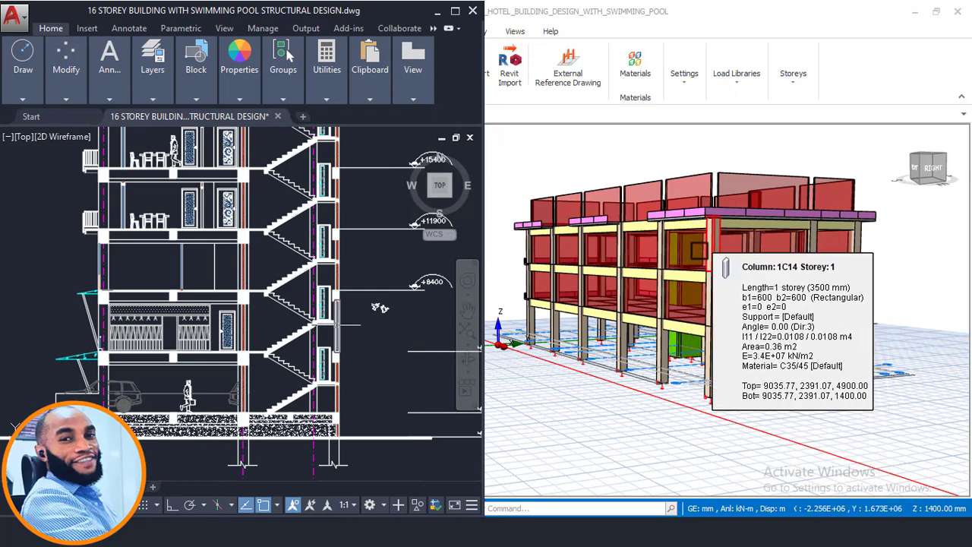
{"action": "middle_click_drag", "start_coordinate": [191, 268], "coordinate": [224, 286]}
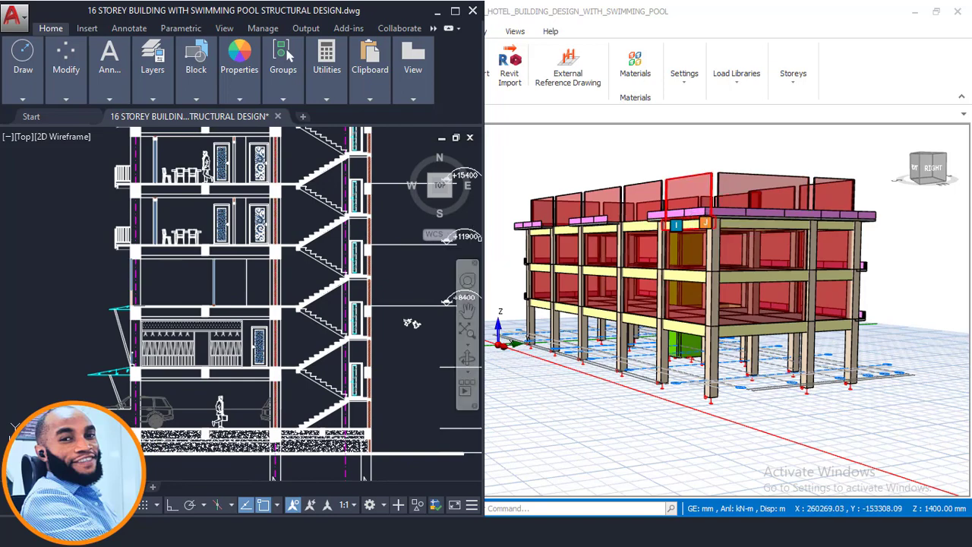
{"action": "middle_click_drag", "start_coordinate": [159, 247], "coordinate": [167, 357]}
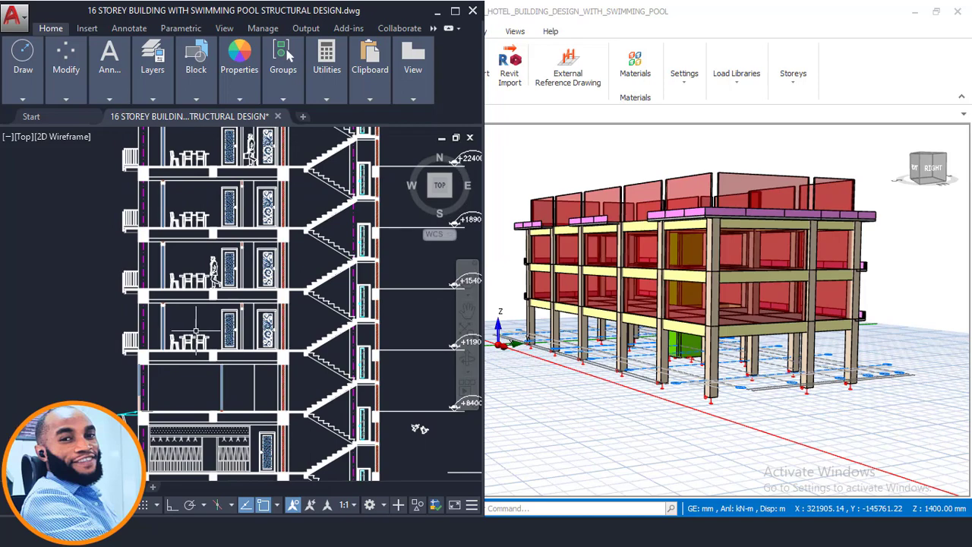
{"action": "scroll", "coordinate": [195, 329], "scroll_direction": "down", "scroll_amount": 4}
{"action": "mouse_move", "coordinate": [192, 268]}
{"action": "middle_mouse_down"}
{"action": "mouse_move", "coordinate": [189, 293]}
{"action": "mouse_move", "coordinate": [189, 282]}
{"action": "mouse_move", "coordinate": [197, 289]}
{"action": "middle_mouse_up"}
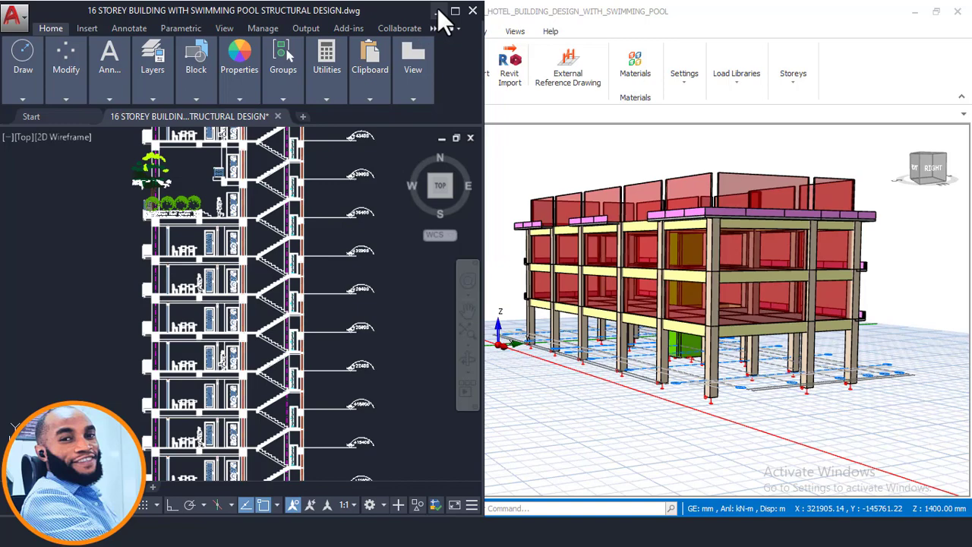
Step: Find the 3rd-9th floor plan among the AutoCAD drawings and recheck its title
{"action": "scroll", "coordinate": [235, 275], "scroll_direction": "down", "scroll_amount": 4}
{"action": "middle_click_drag", "start_coordinate": [287, 281], "coordinate": [210, 457]}
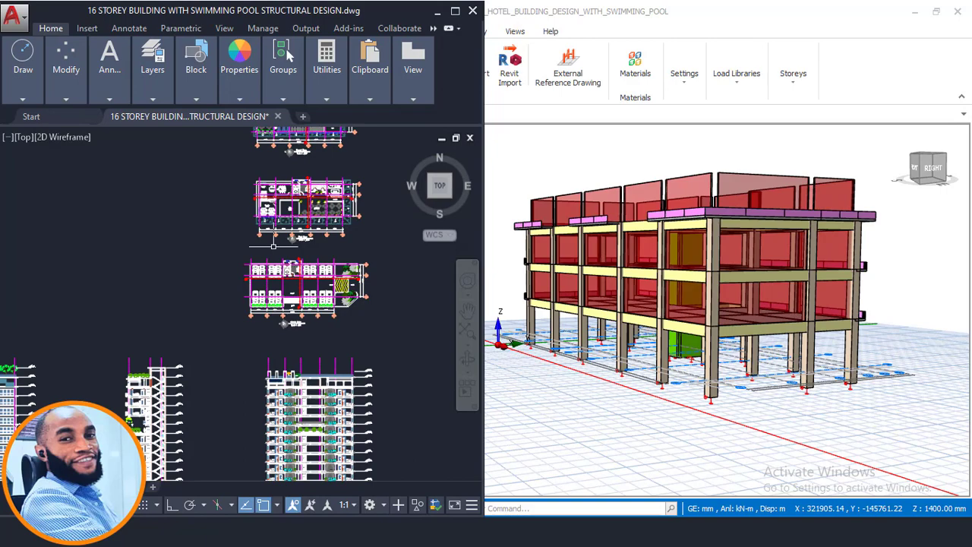
{"action": "scroll", "coordinate": [268, 273], "scroll_direction": "up", "scroll_amount": 5}
{"action": "middle_click_drag", "start_coordinate": [313, 152], "coordinate": [291, 383]}
{"action": "scroll", "coordinate": [292, 379], "scroll_direction": "up", "scroll_amount": 2}
{"action": "middle_click_drag", "start_coordinate": [280, 180], "coordinate": [268, 229]}
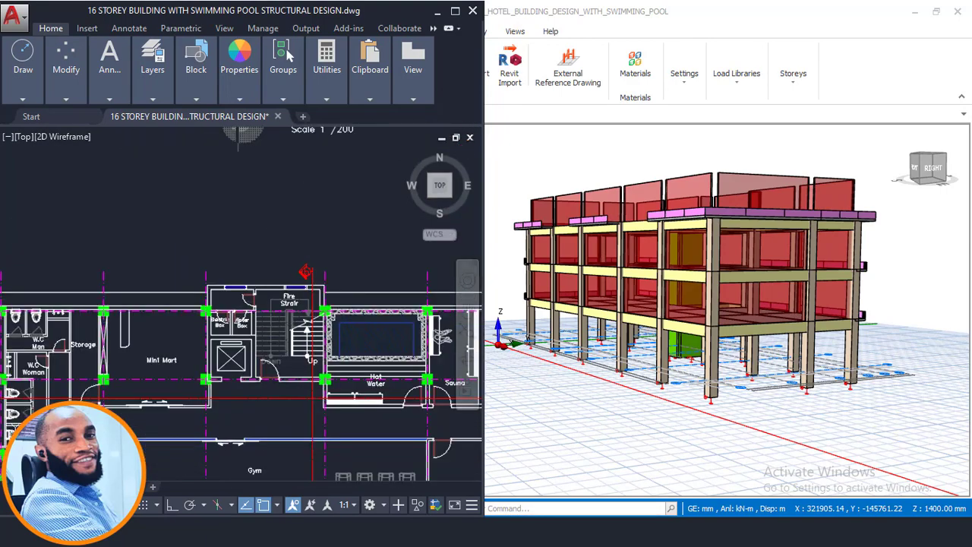
{"action": "scroll", "coordinate": [228, 254], "scroll_direction": "down", "scroll_amount": 3}
{"action": "scroll", "coordinate": [231, 258], "scroll_direction": "up", "scroll_amount": 5}
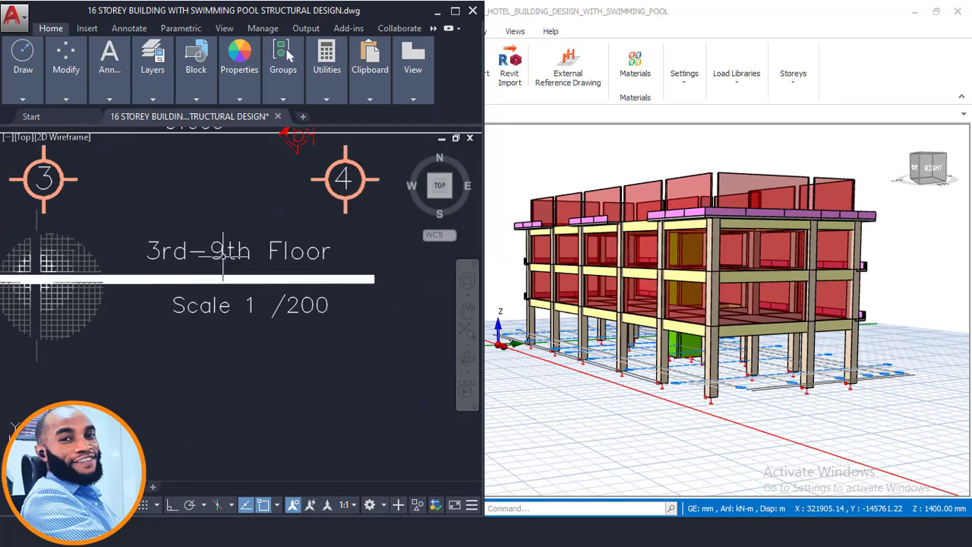
Step: Switch to ProtaStructure and inspect the back and upper storey of the 3D model
{"action": "left_click", "coordinate": [658, 154]}
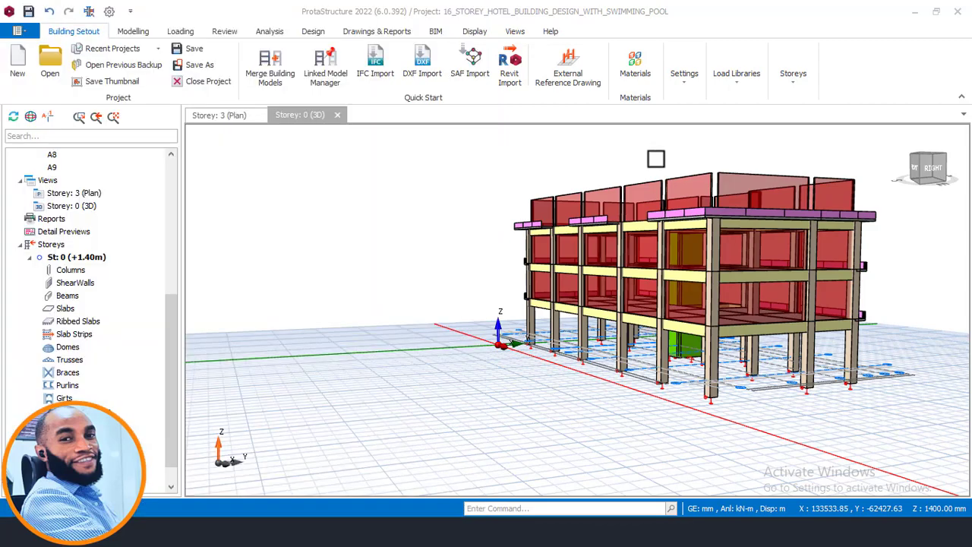
{"action": "middle_click_drag", "start_coordinate": [642, 184], "coordinate": [372, 228]}
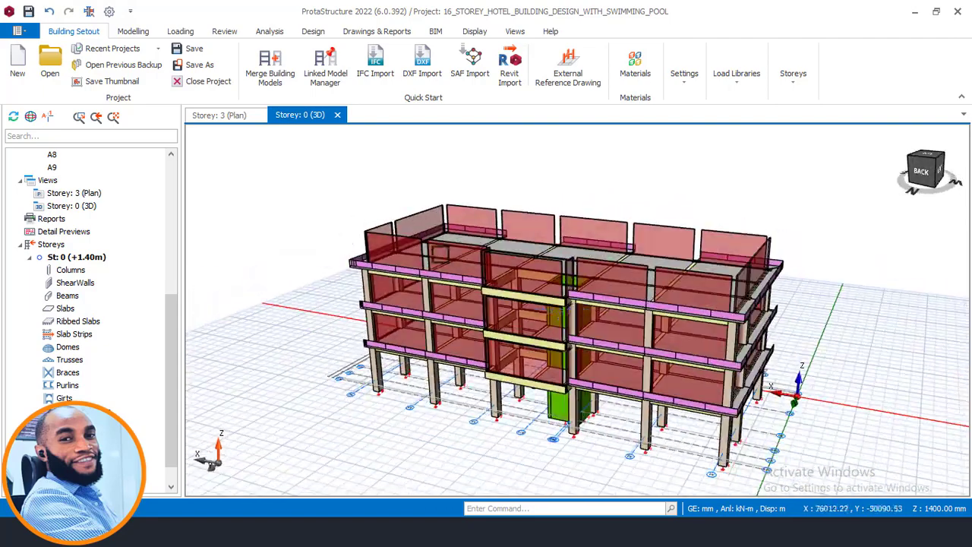
{"action": "middle_click_drag", "start_coordinate": [517, 263], "coordinate": [589, 260]}
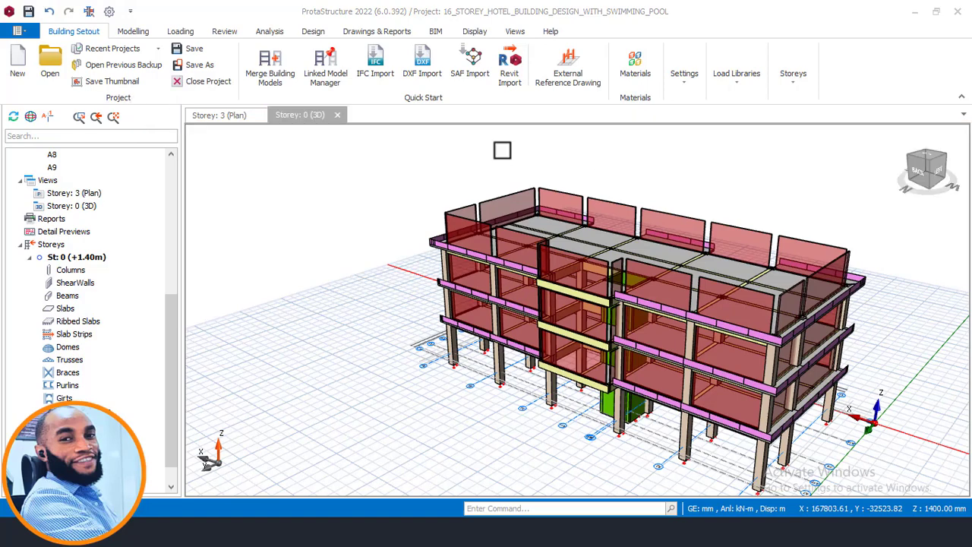
Step: Bring up the Storey 3 plan in ProtaStructure and open the Insert Storey dialog
{"action": "left_click", "coordinate": [79, 33]}
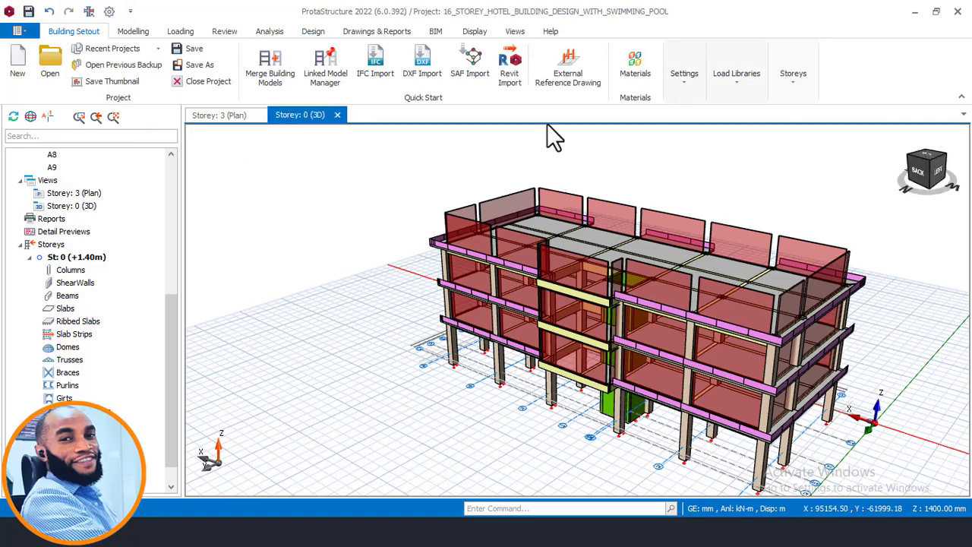
{"action": "left_click", "coordinate": [227, 118]}
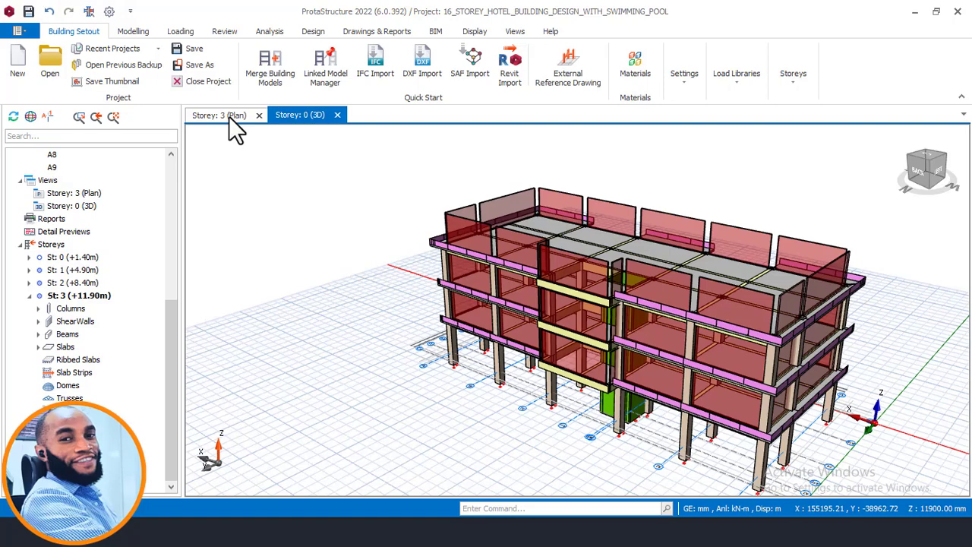
{"action": "scroll", "coordinate": [496, 262], "scroll_direction": "down", "scroll_amount": 2}
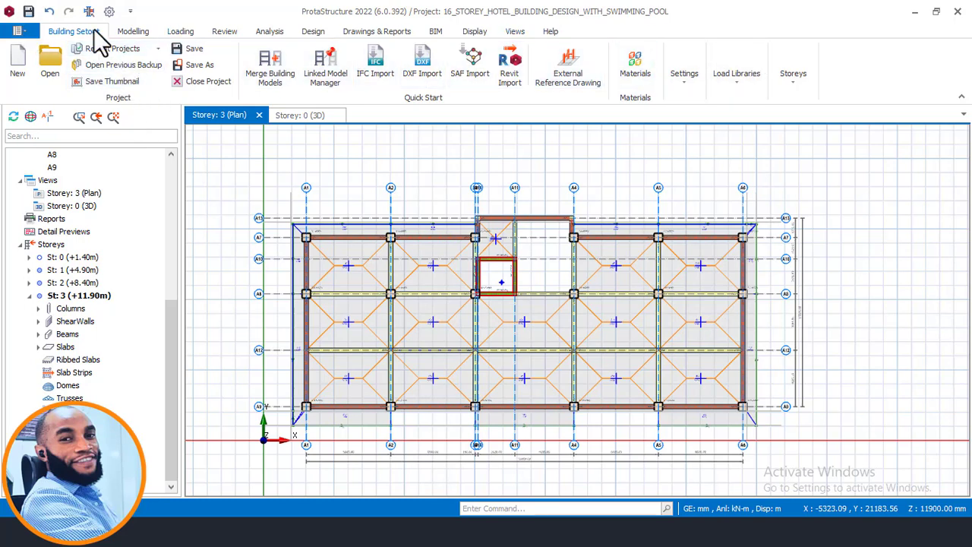
{"action": "left_click", "coordinate": [797, 82]}
{"action": "left_click", "coordinate": [797, 128]}
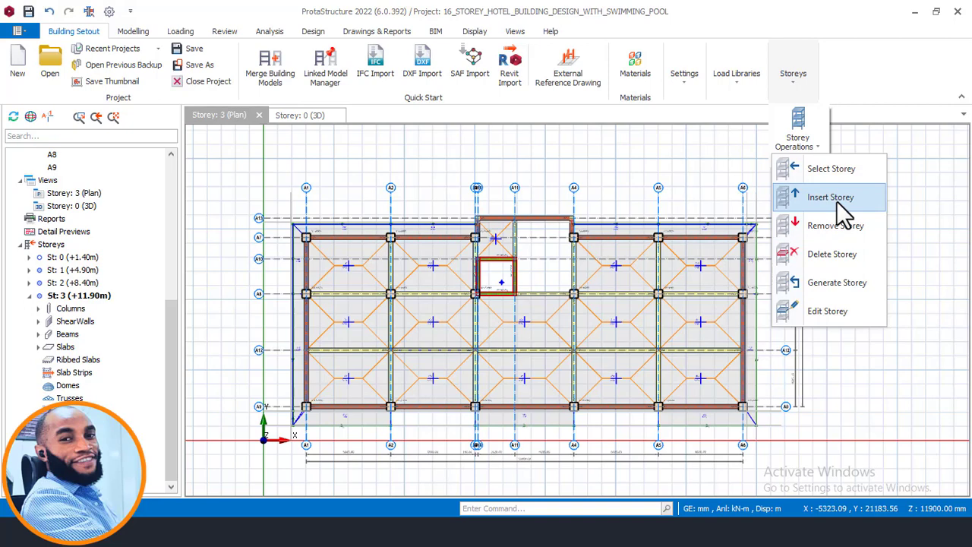
{"action": "left_click", "coordinate": [836, 199]}
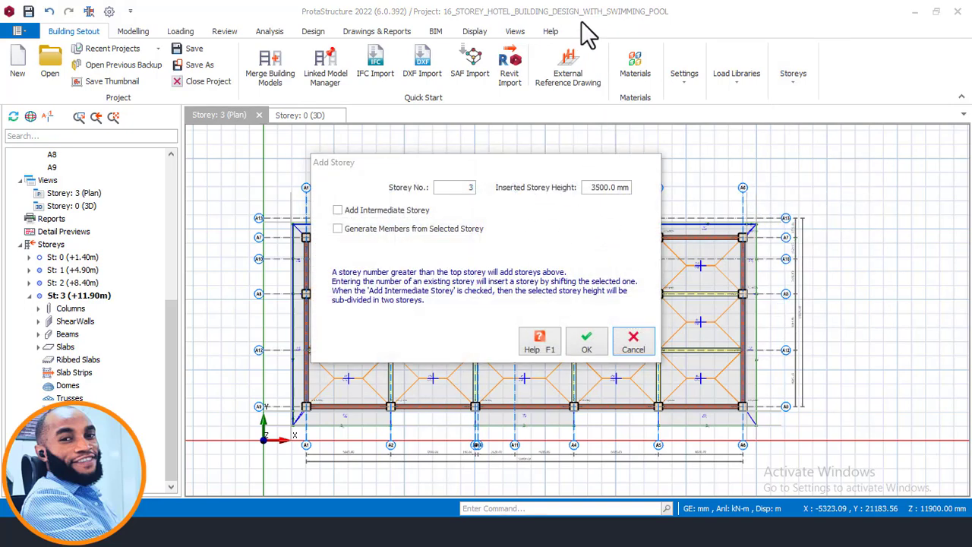
Step: Recheck the 3rd-9th floor title in AutoCAD, then set the storey number to 9 and enable generating members from the selected storey
{"action": "double_click", "coordinate": [475, 188]}
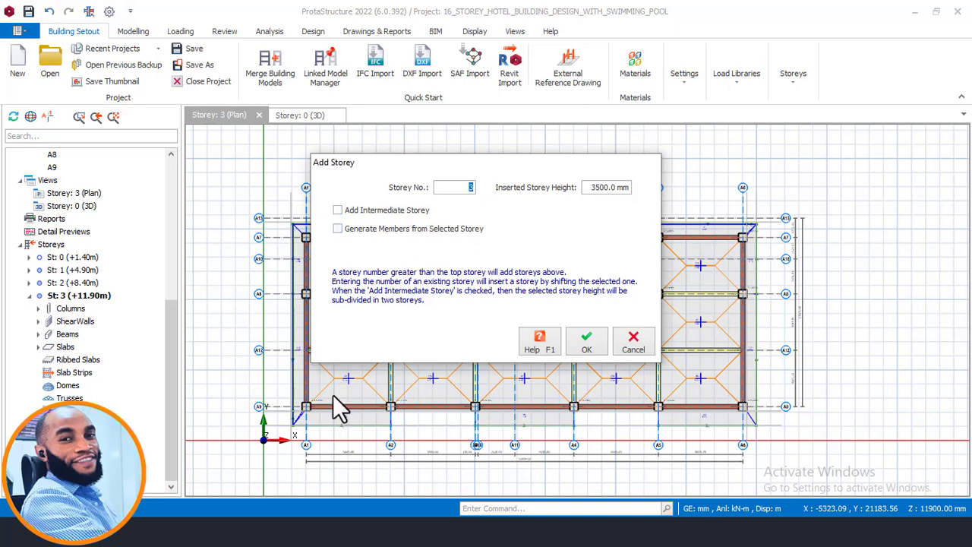
{"action": "left_click", "coordinate": [234, 530]}
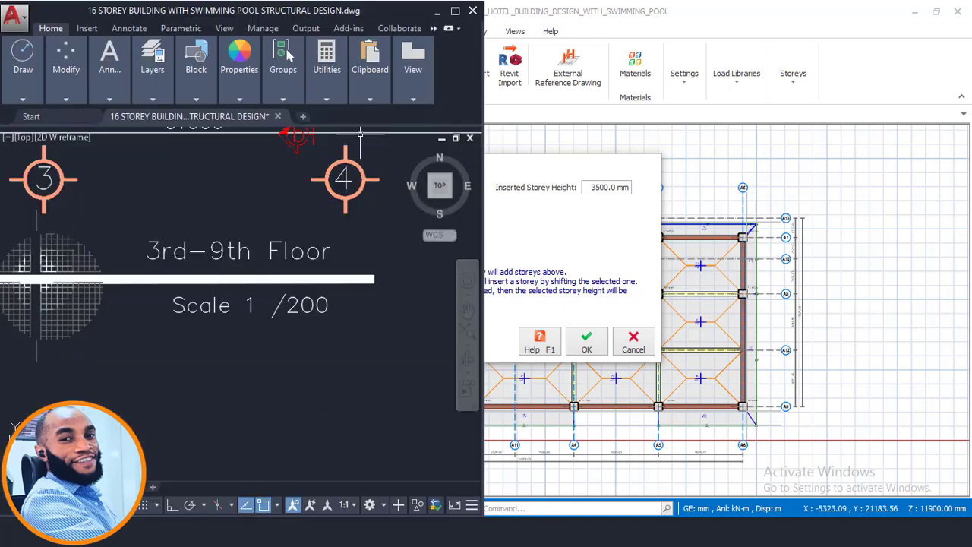
{"action": "left_click", "coordinate": [438, 10]}
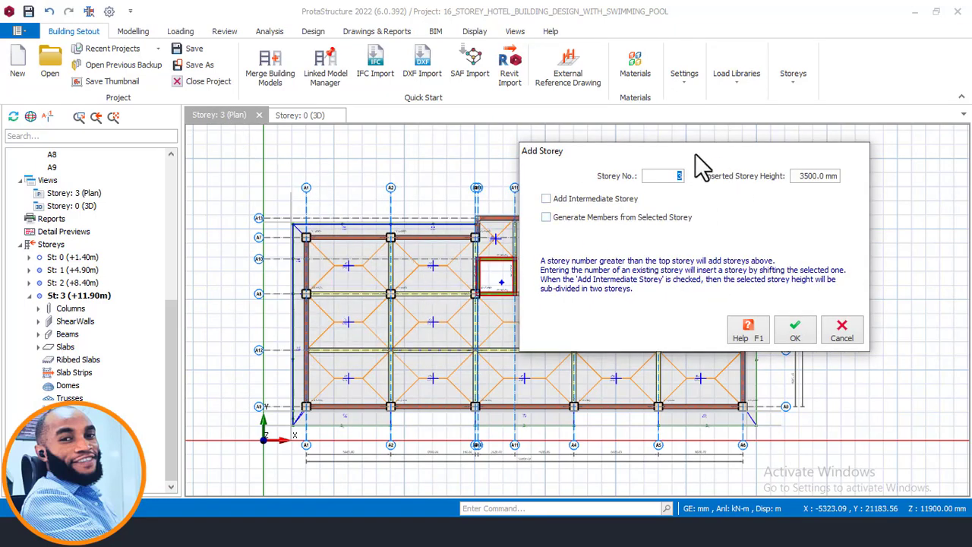
{"action": "left_click_drag", "start_coordinate": [694, 154], "coordinate": [554, 150]}
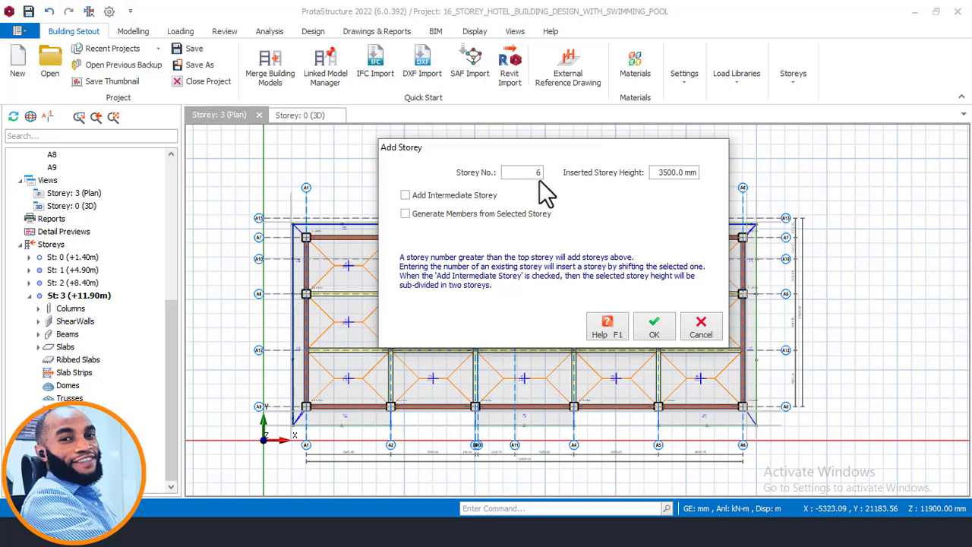
{"action": "left_click_drag", "start_coordinate": [537, 173], "coordinate": [561, 175]}
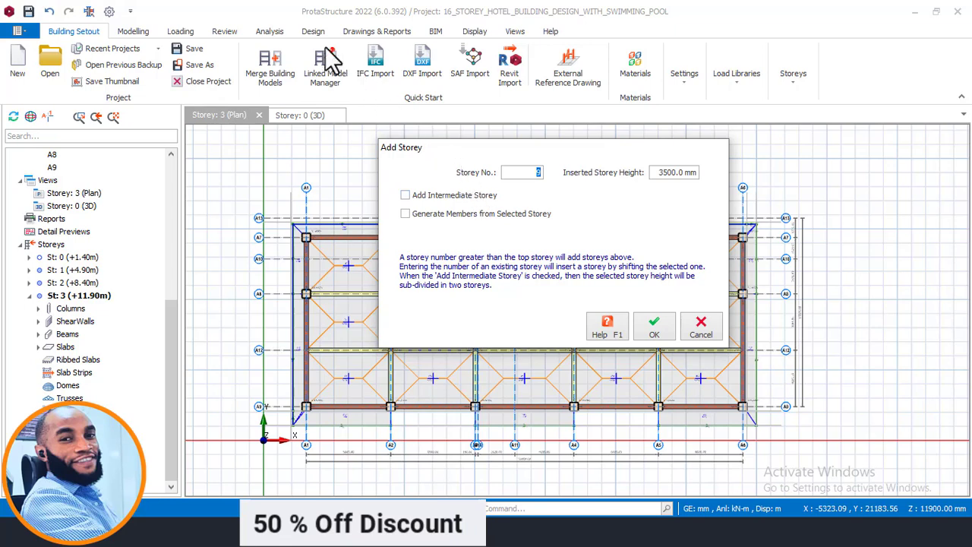
{"action": "left_click", "coordinate": [407, 213]}
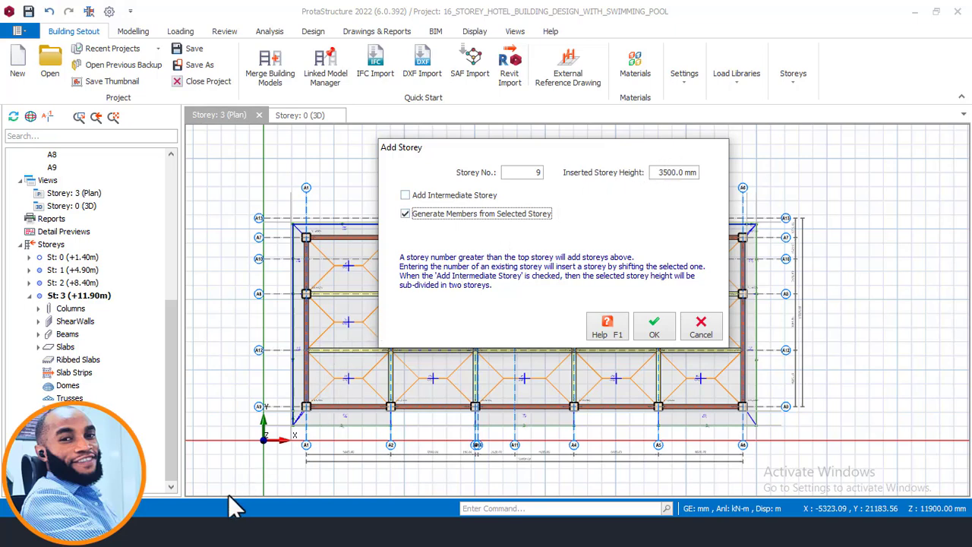
Step: Switch to AutoCAD and locate the floor level marks beside the staircase in the building section
{"action": "left_click", "coordinate": [229, 531]}
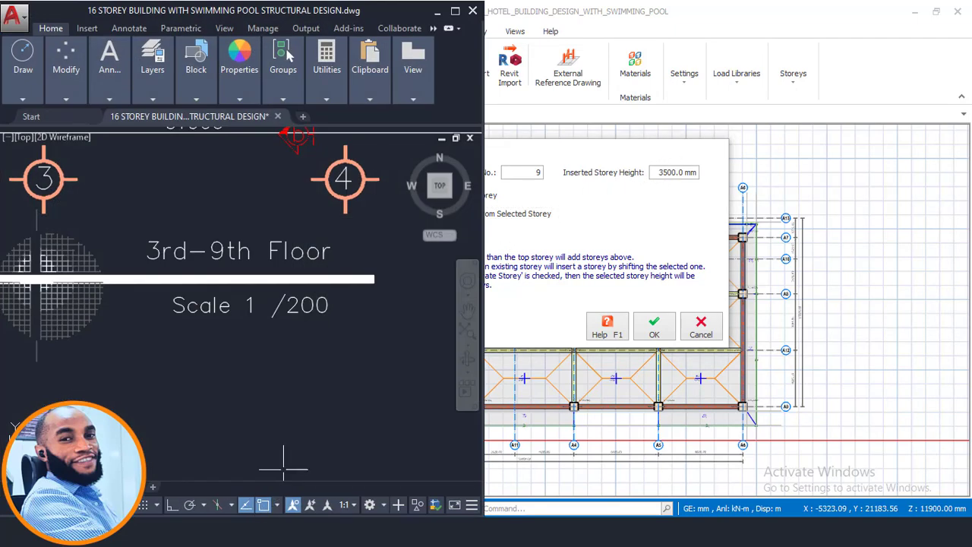
{"action": "scroll", "coordinate": [309, 307], "scroll_direction": "down", "scroll_amount": 5}
{"action": "scroll", "coordinate": [297, 287], "scroll_direction": "down", "scroll_amount": 2}
{"action": "middle_click_drag", "start_coordinate": [296, 292], "coordinate": [379, 161]}
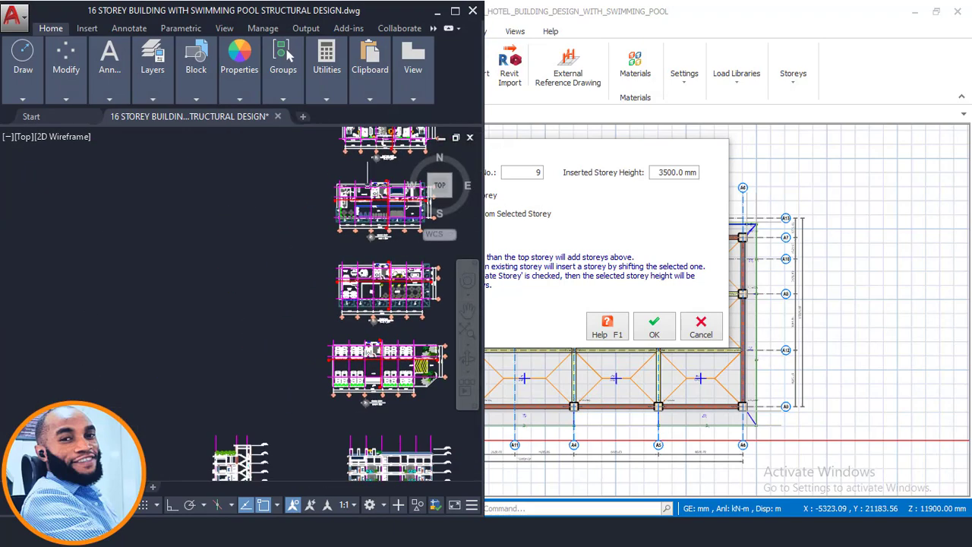
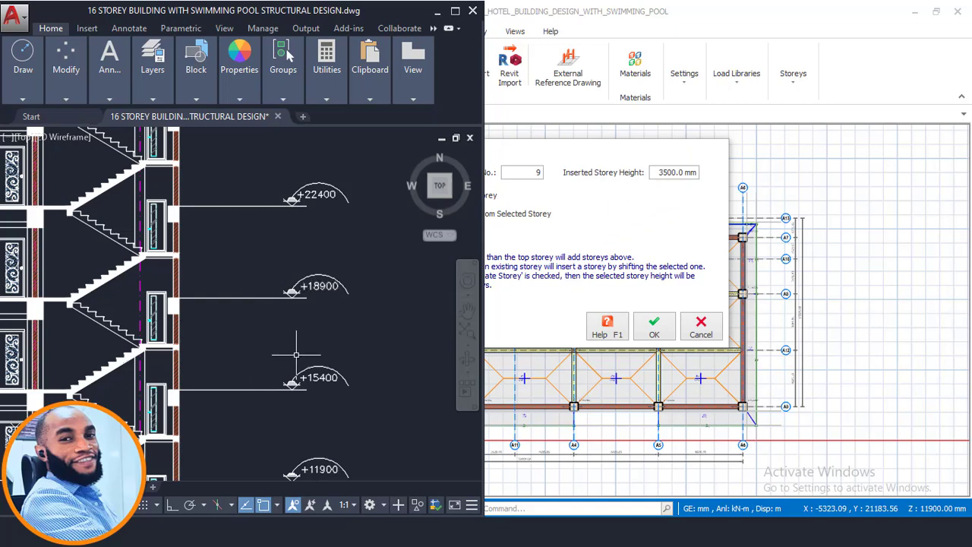
Step: Bring up Calculator beside the section and subtract level 15400 from 18900 to check that storey's height
{"action": "key", "text": "alt+Tab"}
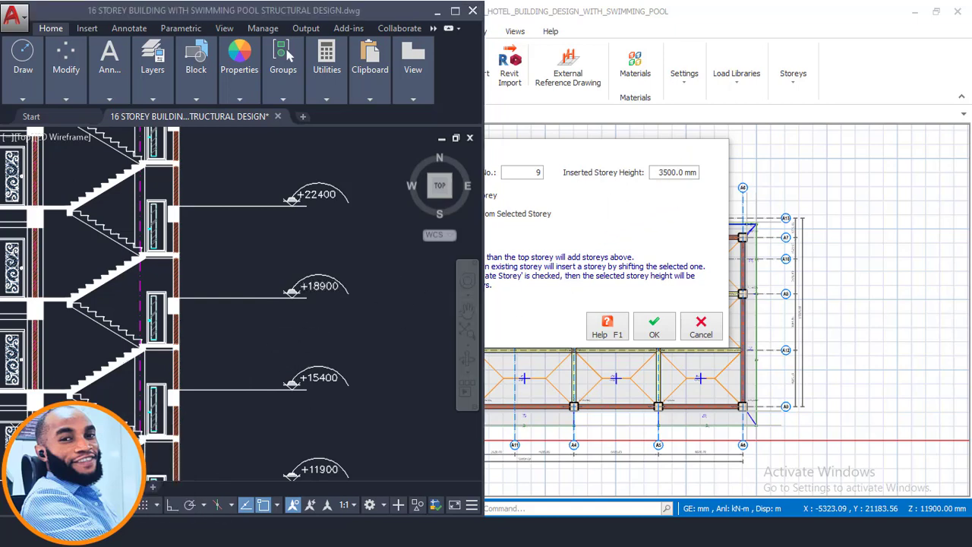
{"action": "left_click_drag", "start_coordinate": [140, 100], "coordinate": [489, 107]}
{"action": "left_click", "coordinate": [470, 304]}
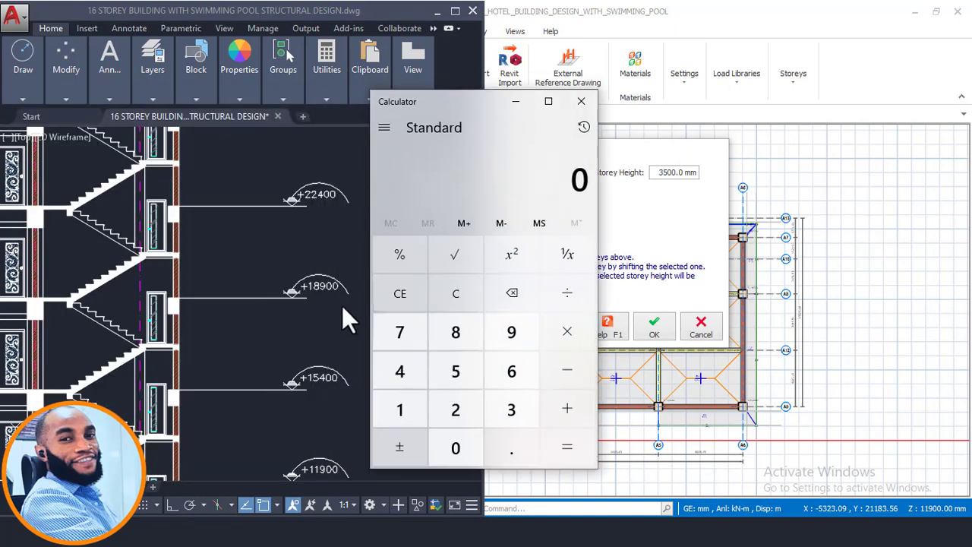
{"action": "left_click", "coordinate": [403, 404]}
{"action": "left_click", "coordinate": [445, 335]}
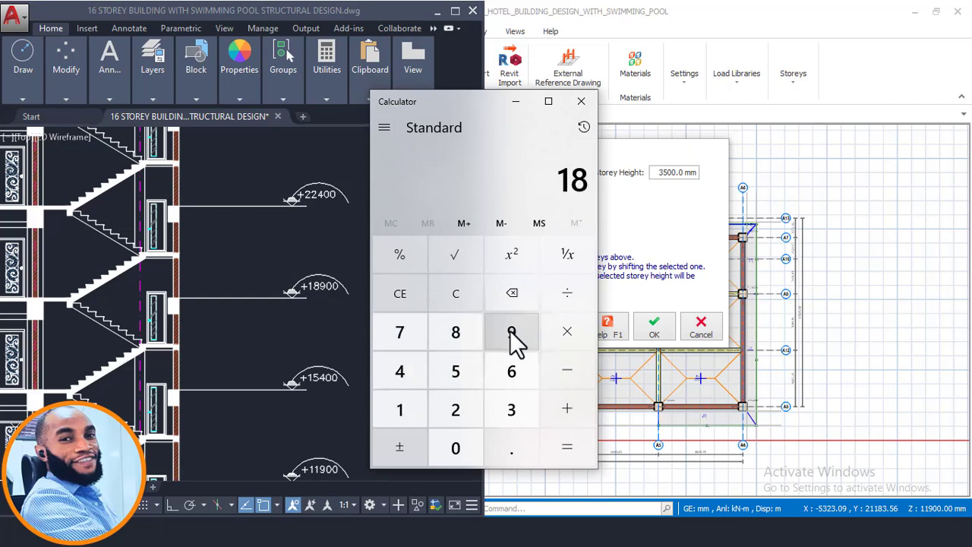
{"action": "left_click", "coordinate": [513, 338]}
{"action": "left_click", "coordinate": [465, 448]}
{"action": "left_click", "coordinate": [464, 444]}
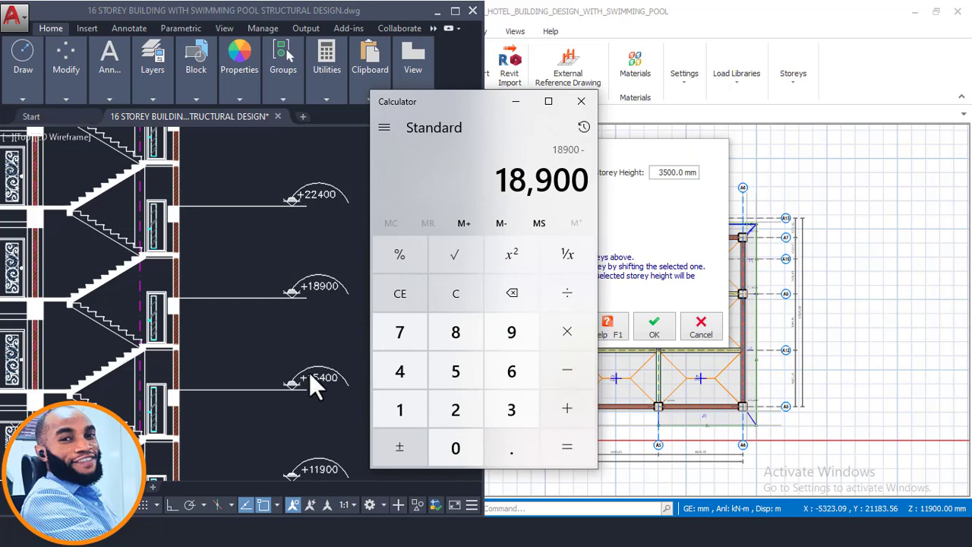
{"action": "left_click", "coordinate": [417, 407]}
{"action": "left_click", "coordinate": [451, 380]}
{"action": "left_click", "coordinate": [397, 365]}
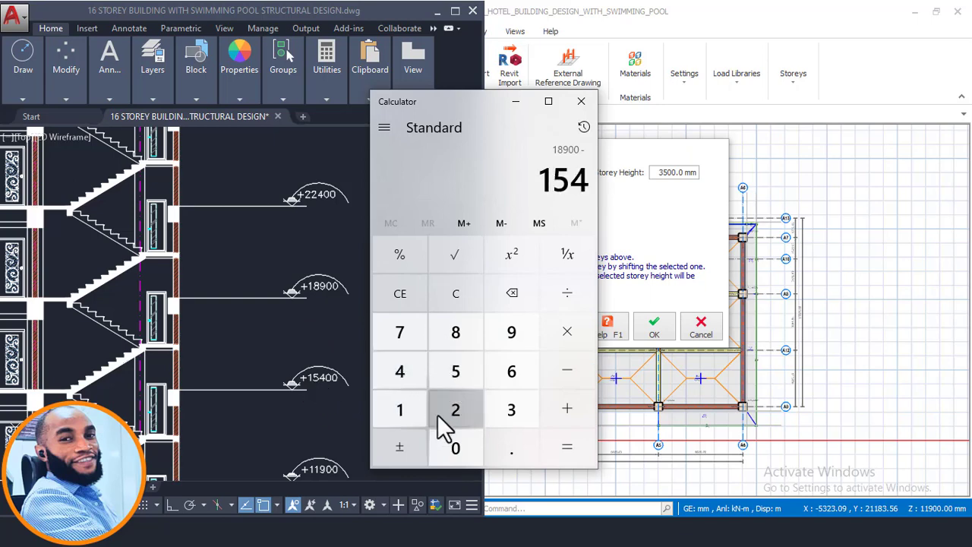
{"action": "left_click", "coordinate": [454, 448]}
{"action": "left_click", "coordinate": [454, 448]}
{"action": "left_click", "coordinate": [568, 446]}
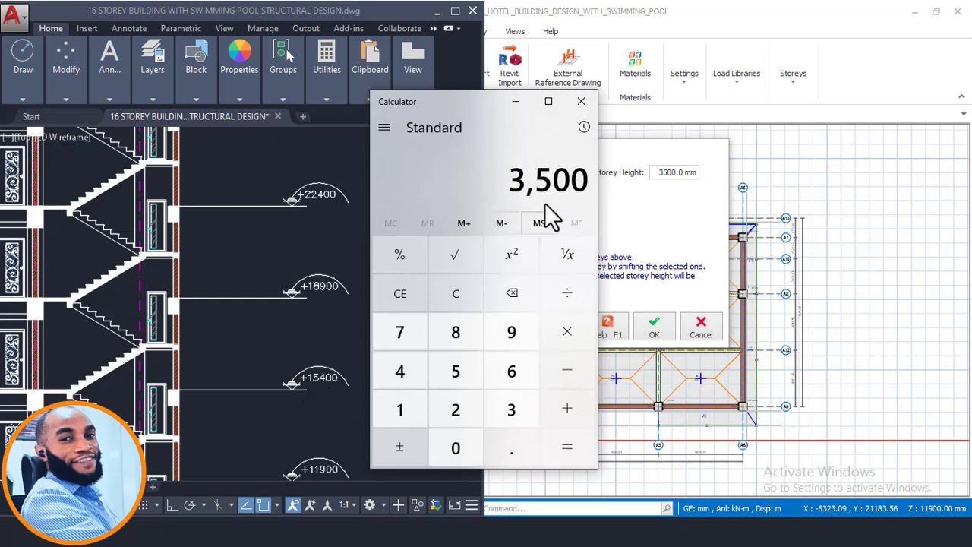
Step: Check the next storey's height by subtracting level 18900 from 22400 in the calculator
{"action": "scroll", "coordinate": [269, 376], "scroll_direction": "down", "scroll_amount": 2}
{"action": "scroll", "coordinate": [299, 267], "scroll_direction": "up", "scroll_amount": 2}
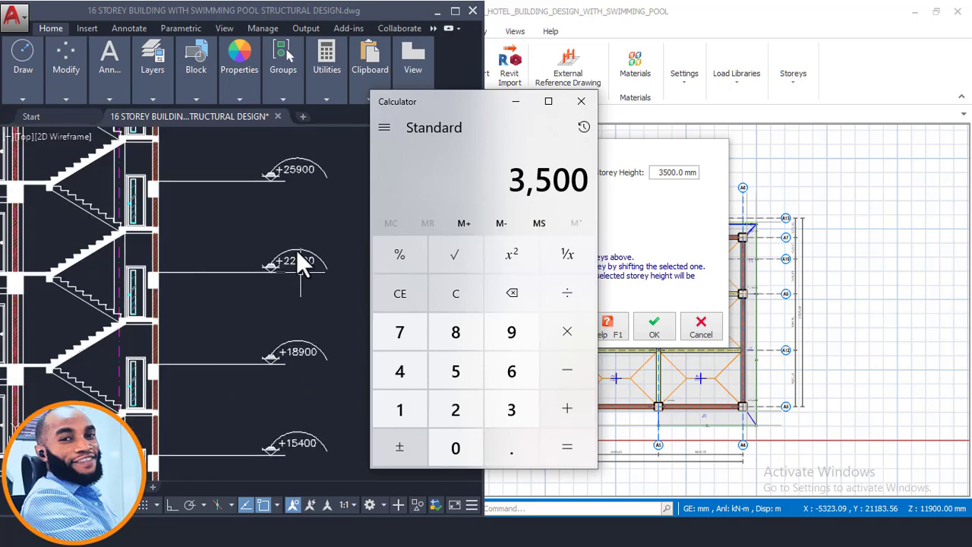
{"action": "left_click", "coordinate": [454, 297]}
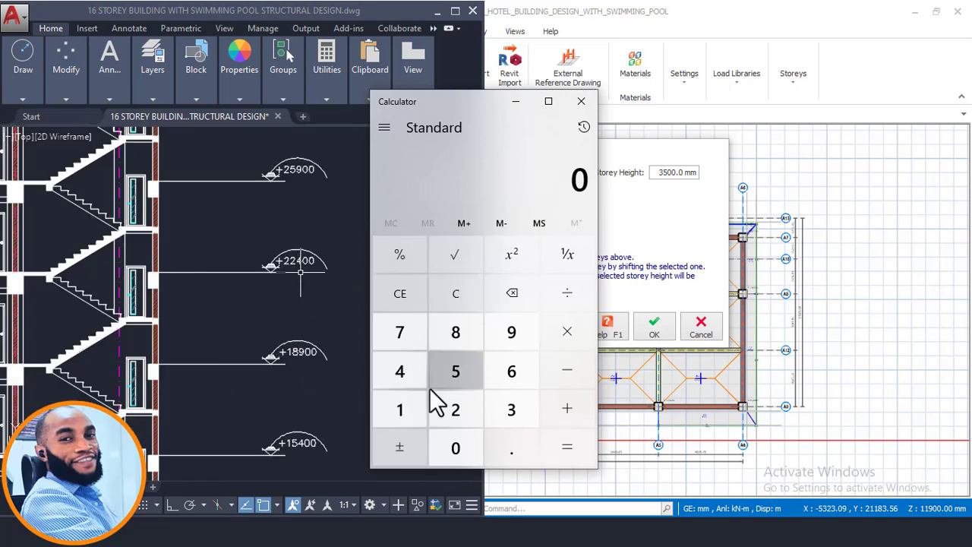
{"action": "double_click", "coordinate": [455, 400]}
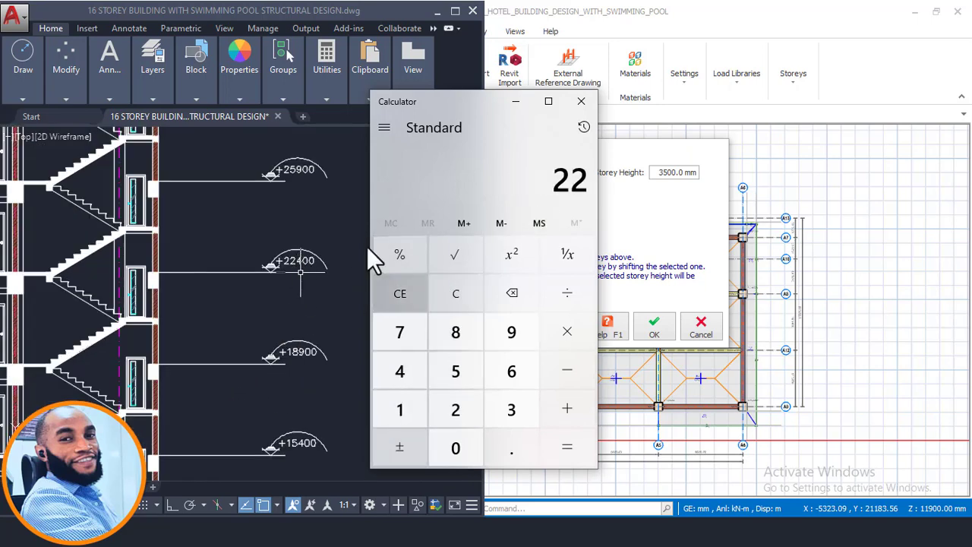
{"action": "left_click", "coordinate": [410, 375]}
{"action": "double_click", "coordinate": [456, 448]}
{"action": "left_click", "coordinate": [567, 370]}
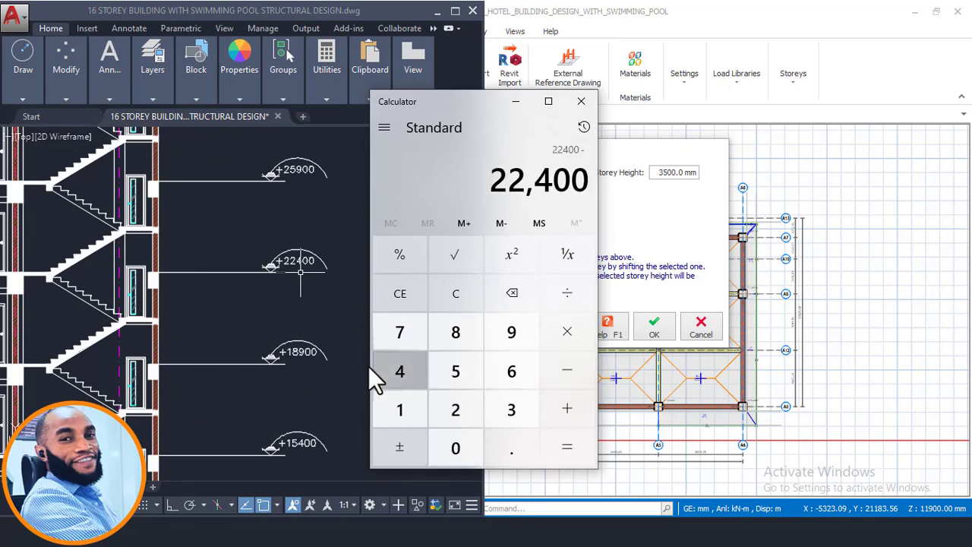
{"action": "left_click", "coordinate": [405, 402]}
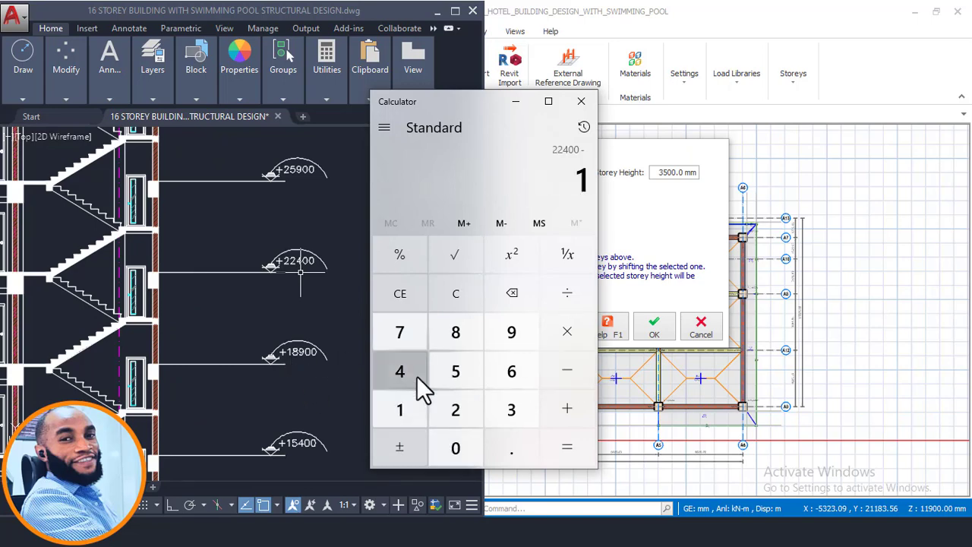
{"action": "left_click", "coordinate": [457, 338]}
{"action": "left_click", "coordinate": [511, 338]}
{"action": "double_click", "coordinate": [457, 443]}
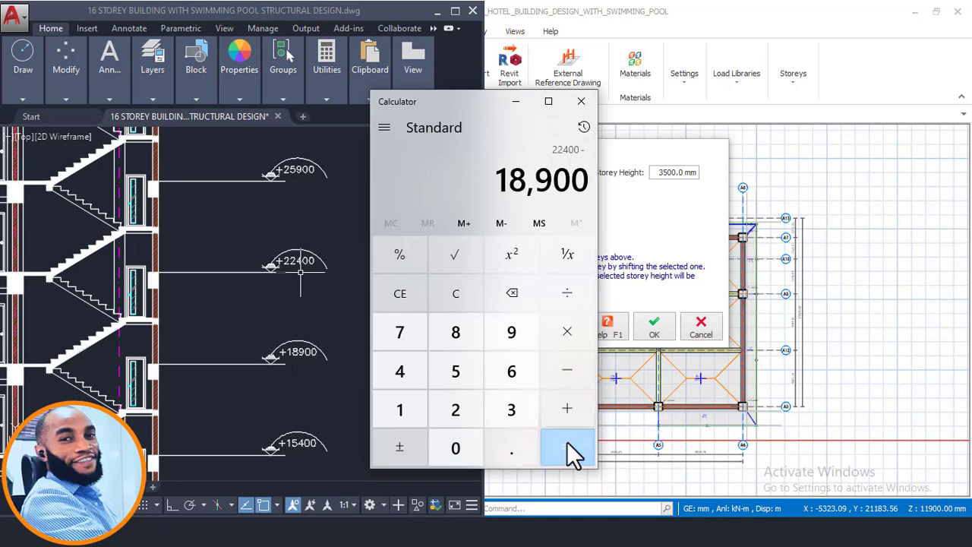
{"action": "left_click", "coordinate": [566, 444]}
Step: Find the level mark above +22400 in the section and subtract 22400 from 25900 in the calculator
{"action": "scroll", "coordinate": [303, 368], "scroll_direction": "down", "scroll_amount": 1}
{"action": "scroll", "coordinate": [306, 248], "scroll_direction": "up", "scroll_amount": 1}
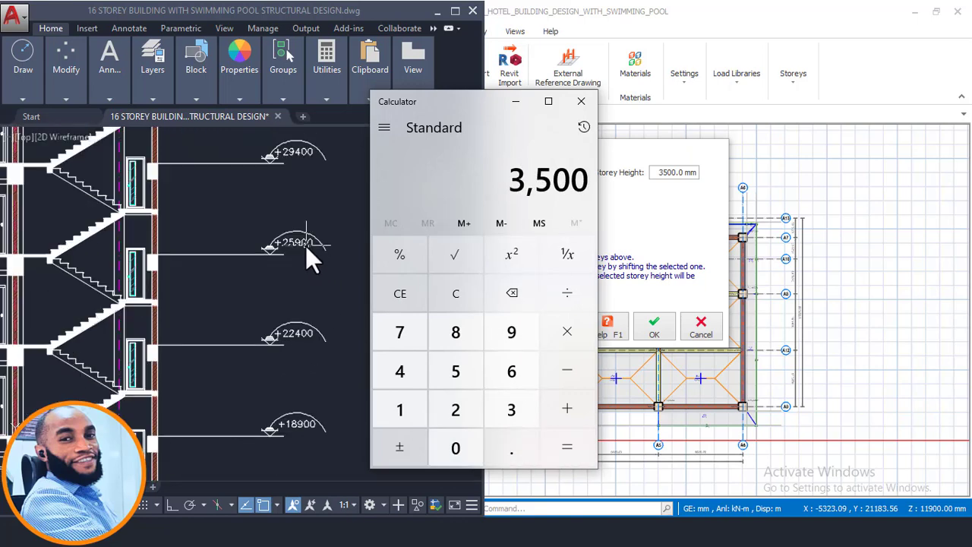
{"action": "scroll", "coordinate": [315, 241], "scroll_direction": "up", "scroll_amount": 2}
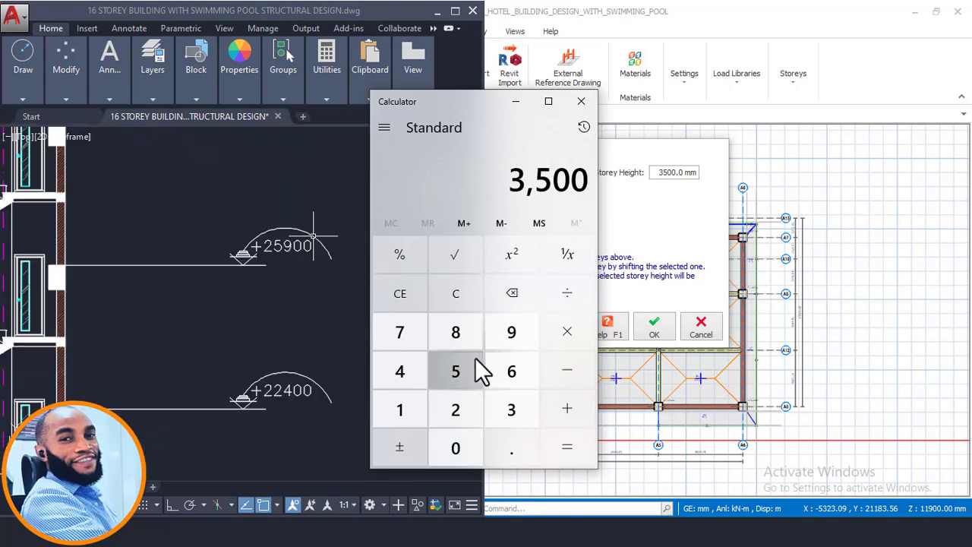
{"action": "left_click", "coordinate": [459, 425]}
{"action": "left_click", "coordinate": [463, 376]}
{"action": "left_click", "coordinate": [502, 339]}
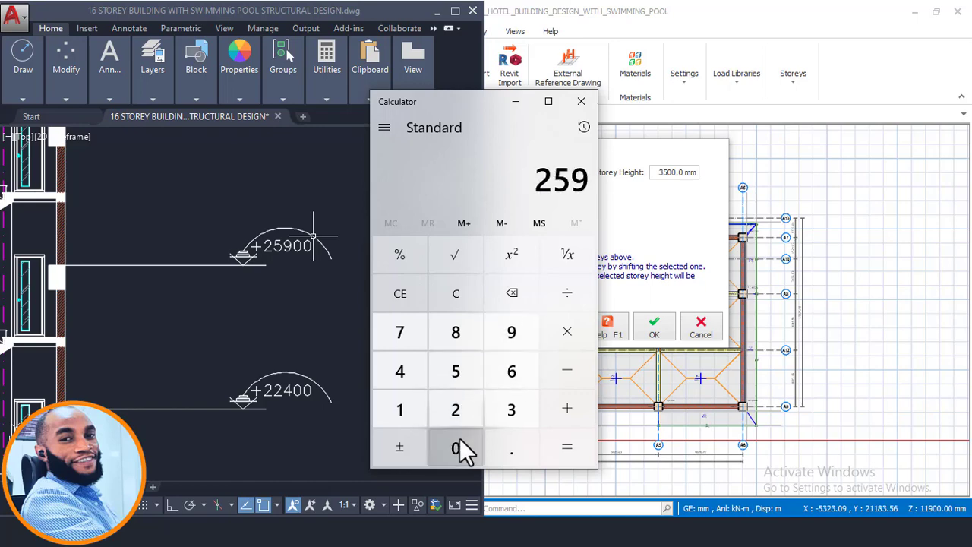
{"action": "left_click", "coordinate": [459, 438]}
{"action": "left_click", "coordinate": [460, 438]}
{"action": "left_click", "coordinate": [569, 371]}
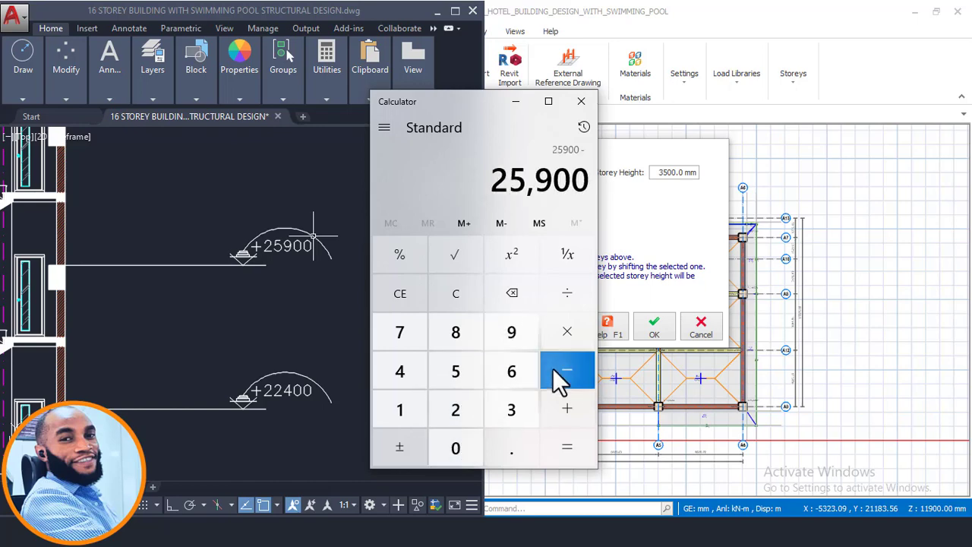
{"action": "left_click", "coordinate": [456, 410]}
{"action": "left_click", "coordinate": [456, 410]}
{"action": "left_click", "coordinate": [399, 371]}
{"action": "left_click", "coordinate": [454, 446]}
{"action": "left_click", "coordinate": [454, 446]}
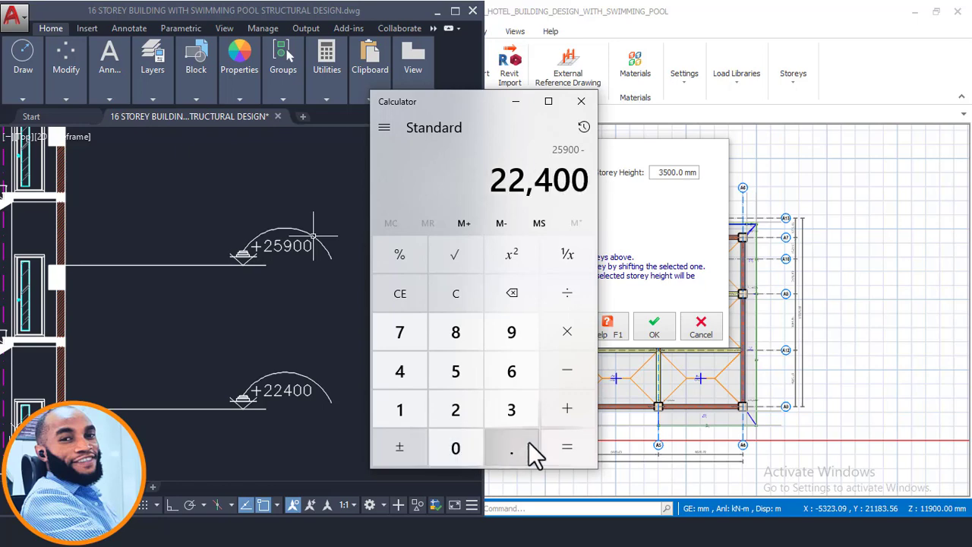
{"action": "left_click", "coordinate": [577, 448]}
Step: Find the two level marks above +25900 in the section and subtract 29400 from 32900 in the calculator, then put it away
{"action": "scroll", "coordinate": [302, 337], "scroll_direction": "down", "scroll_amount": 3}
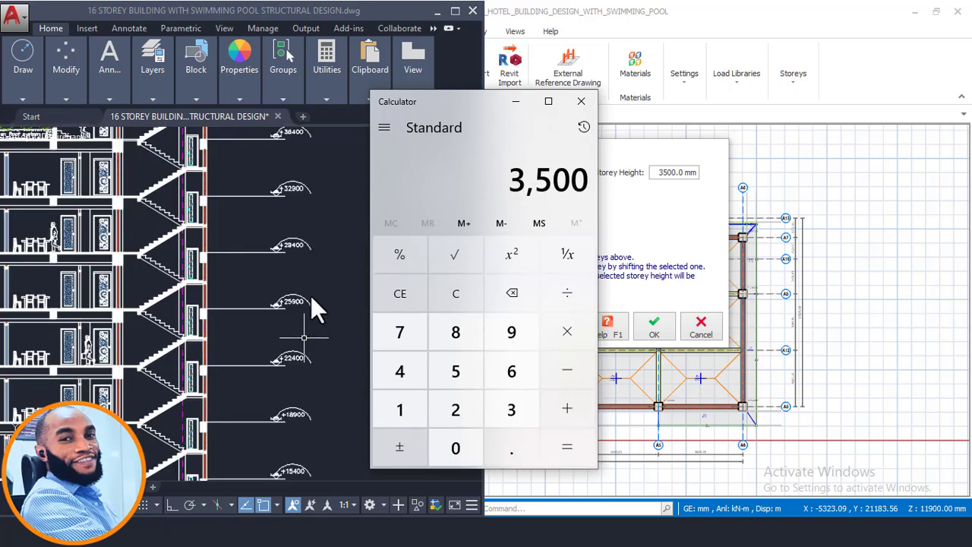
{"action": "scroll", "coordinate": [279, 227], "scroll_direction": "down", "scroll_amount": 3}
{"action": "scroll", "coordinate": [289, 226], "scroll_direction": "up", "scroll_amount": 8}
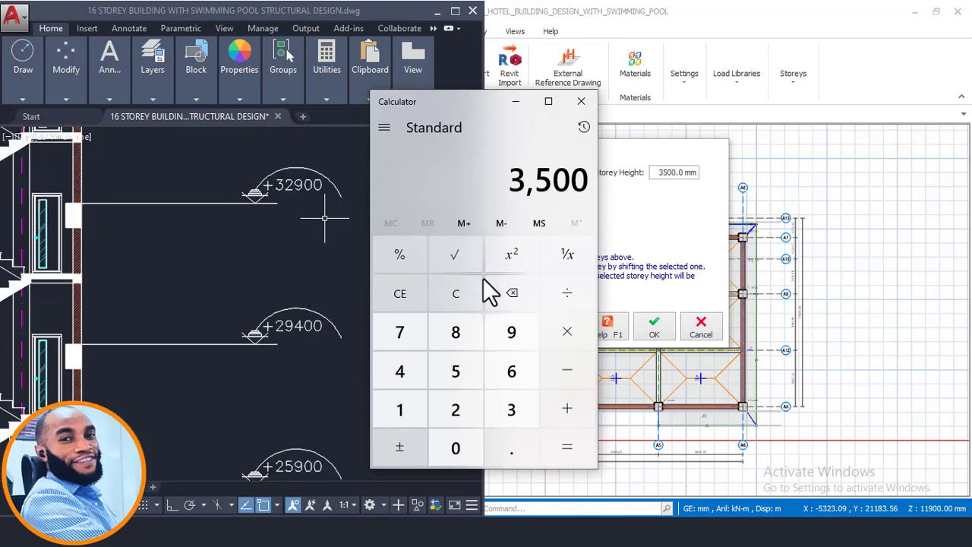
{"action": "left_click", "coordinate": [452, 294]}
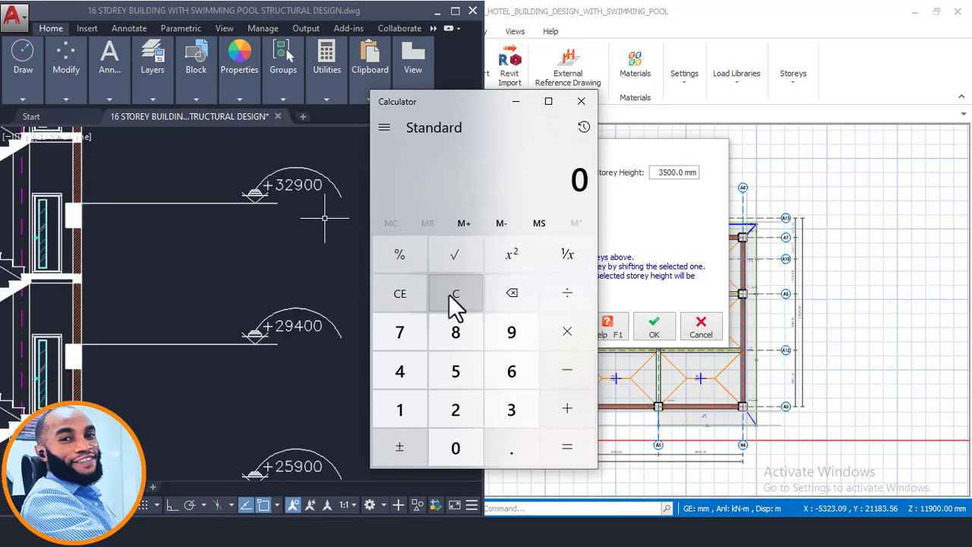
{"action": "left_click", "coordinate": [513, 414]}
{"action": "left_click", "coordinate": [464, 410]}
{"action": "left_click", "coordinate": [503, 338]}
{"action": "left_click", "coordinate": [472, 449]}
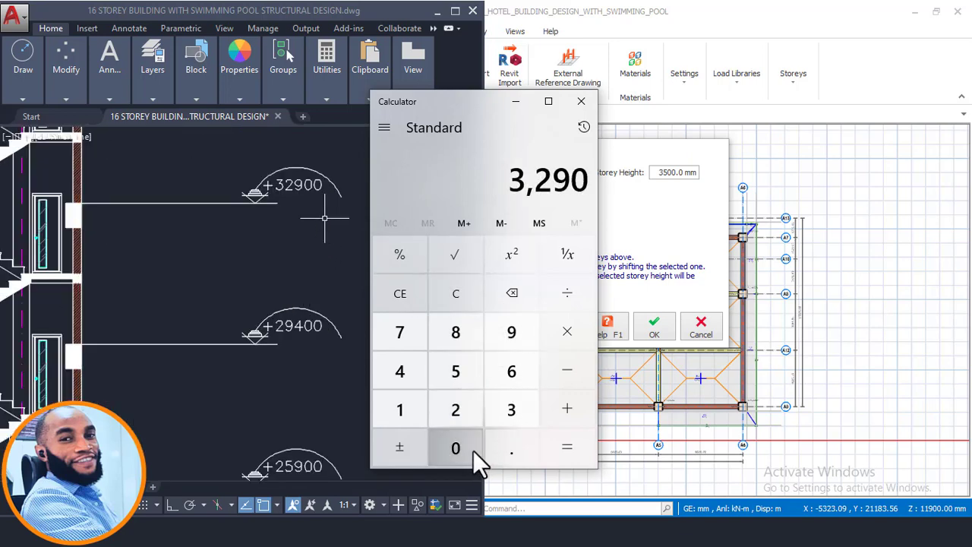
{"action": "left_click", "coordinate": [473, 449]}
{"action": "left_click", "coordinate": [574, 372]}
{"action": "left_click", "coordinate": [472, 402]}
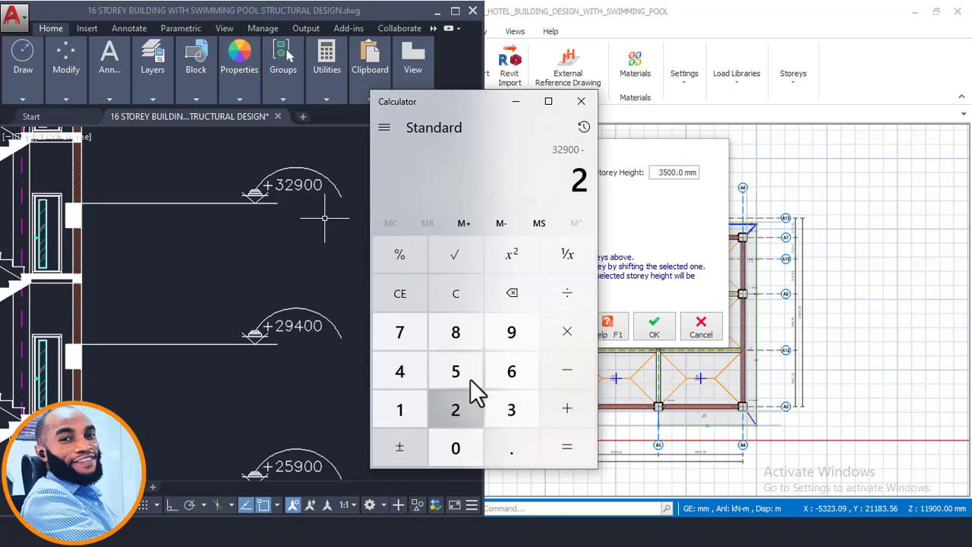
{"action": "left_click", "coordinate": [513, 335]}
{"action": "left_click", "coordinate": [403, 374]}
{"action": "left_click", "coordinate": [454, 448]}
{"action": "left_click", "coordinate": [454, 448]}
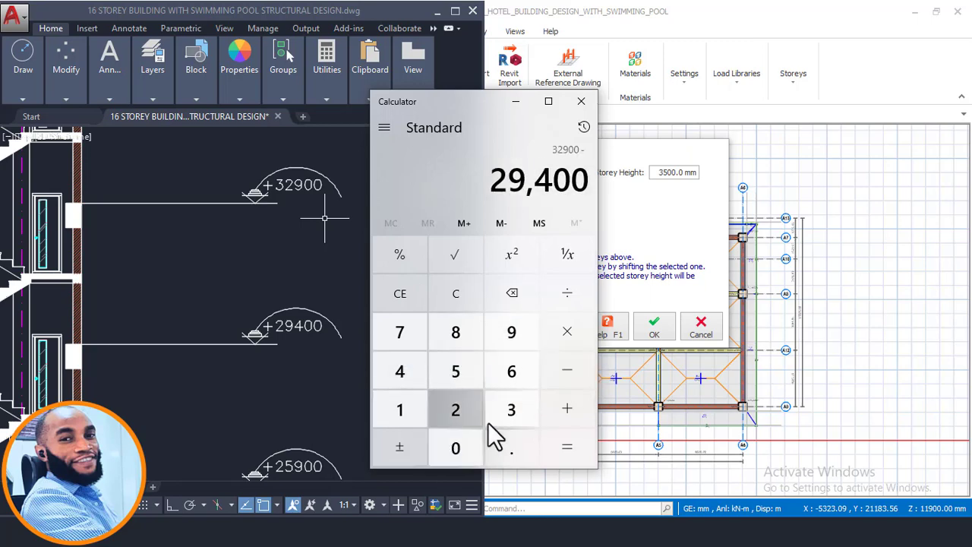
{"action": "left_click", "coordinate": [568, 446]}
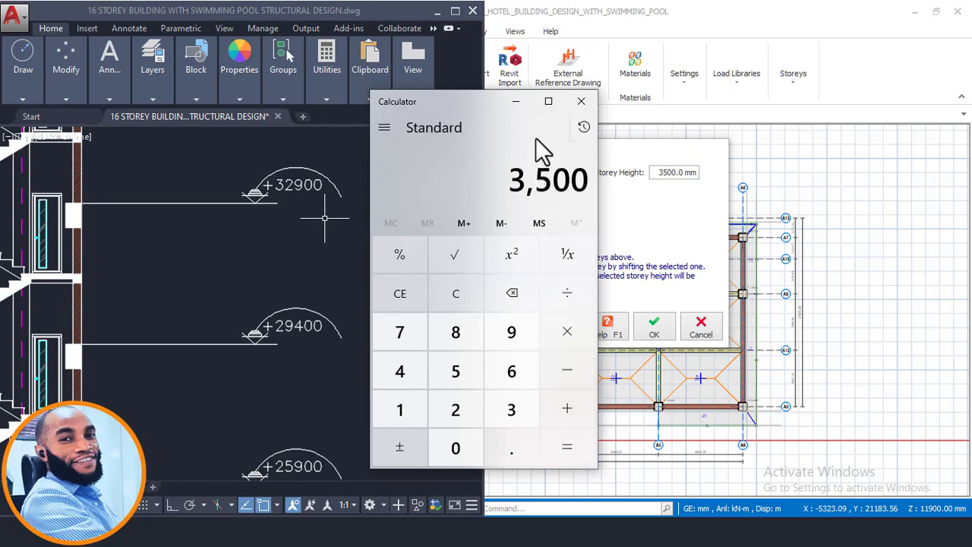
{"action": "left_click", "coordinate": [517, 101]}
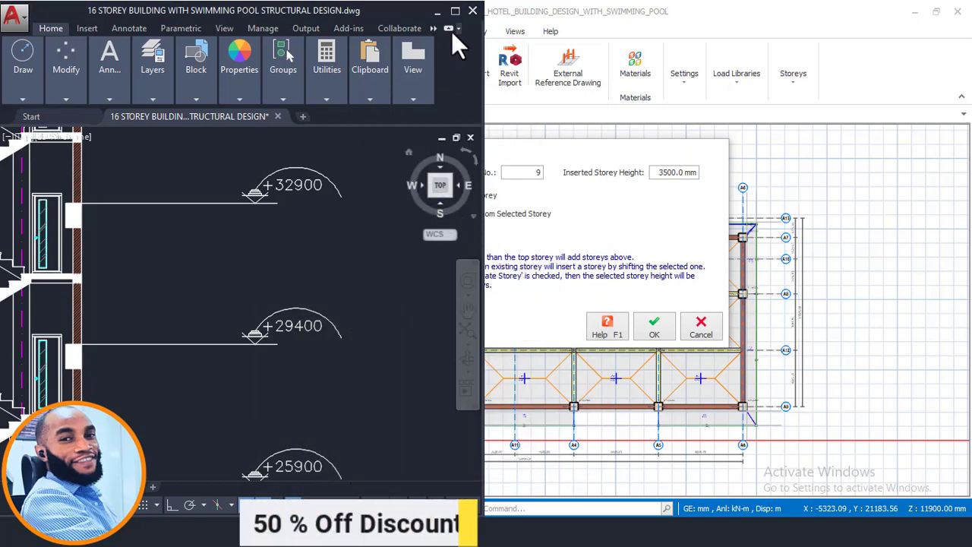
Step: Check the AutoCAD floor plan titles to find which storeys share the typical layout above the second floor
{"action": "left_click", "coordinate": [666, 173]}
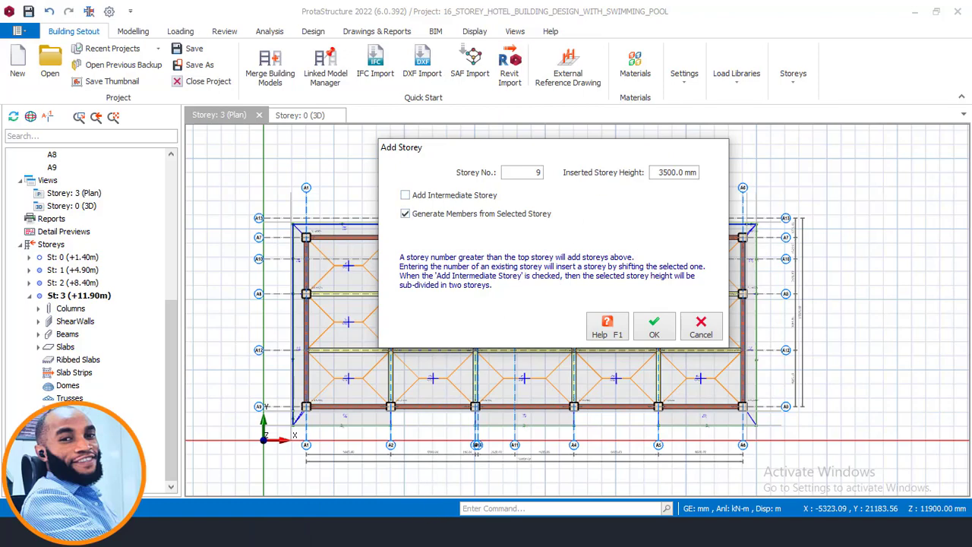
{"action": "key", "text": "alt+Tab"}
{"action": "scroll", "coordinate": [298, 354], "scroll_direction": "down", "scroll_amount": 7}
{"action": "middle_click_drag", "start_coordinate": [310, 239], "coordinate": [264, 354]}
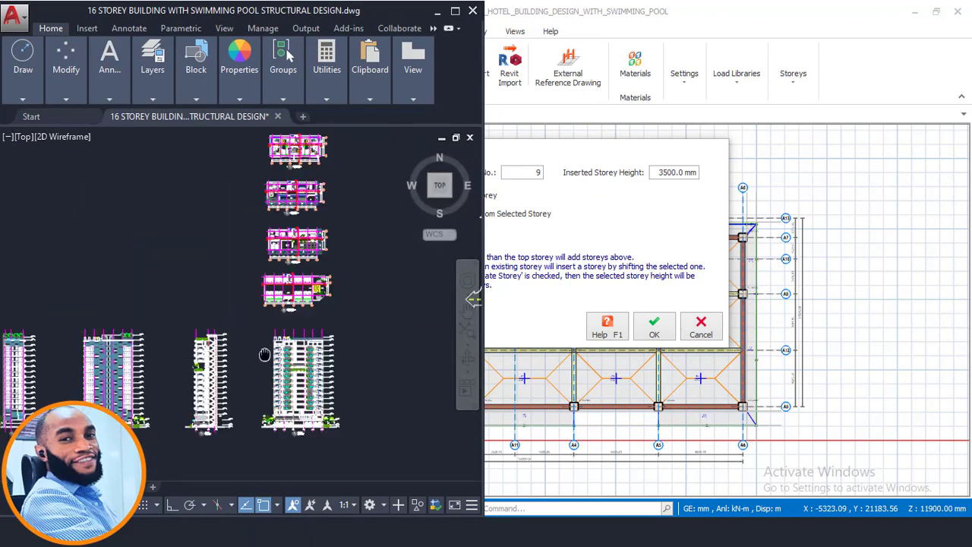
{"action": "scroll", "coordinate": [262, 303], "scroll_direction": "up", "scroll_amount": 6}
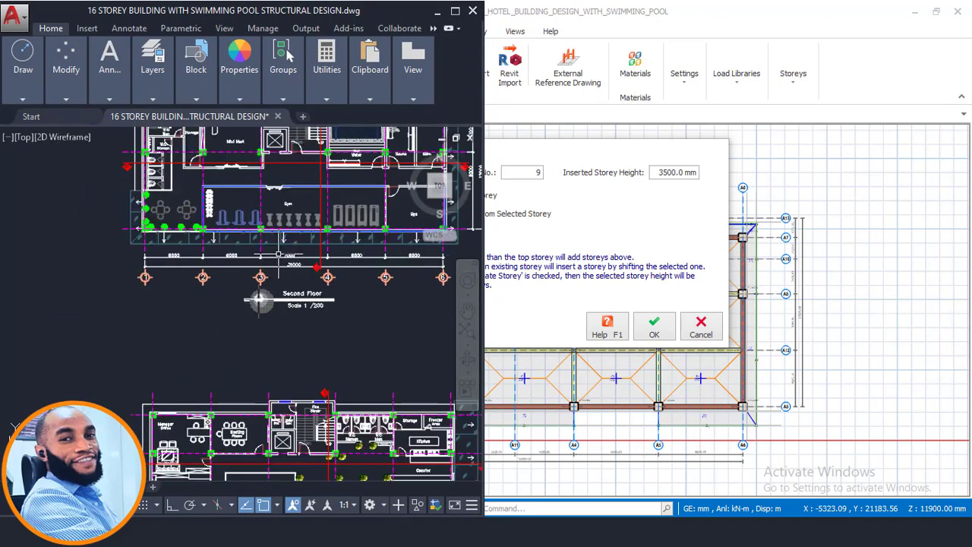
{"action": "scroll", "coordinate": [259, 300], "scroll_direction": "up", "scroll_amount": 1}
{"action": "scroll", "coordinate": [261, 296], "scroll_direction": "down", "scroll_amount": 3}
{"action": "scroll", "coordinate": [262, 286], "scroll_direction": "up", "scroll_amount": 4}
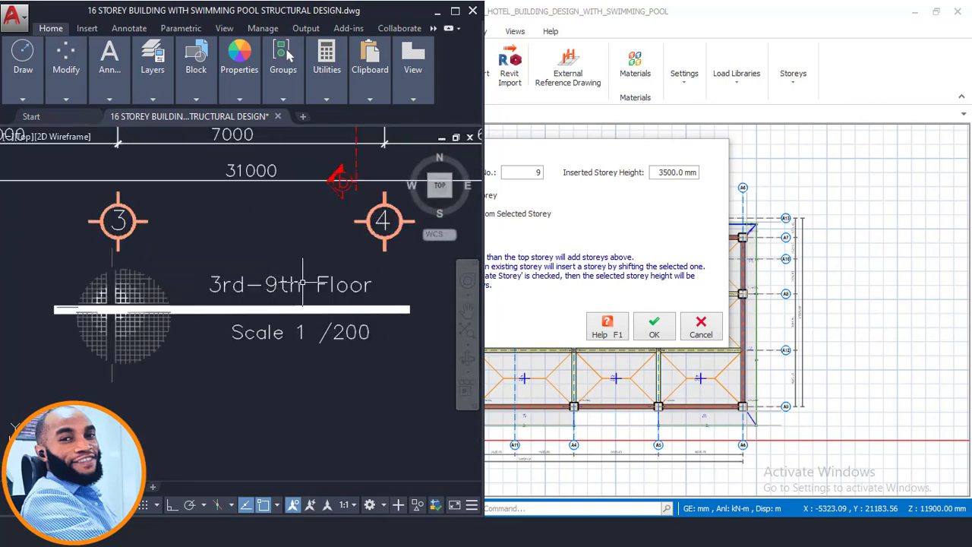
Step: Add storeys up to No. 9 in ProtaStructure with a 3500 mm height, generating members from the selected storey, and accept the warning
{"action": "left_click", "coordinate": [640, 153]}
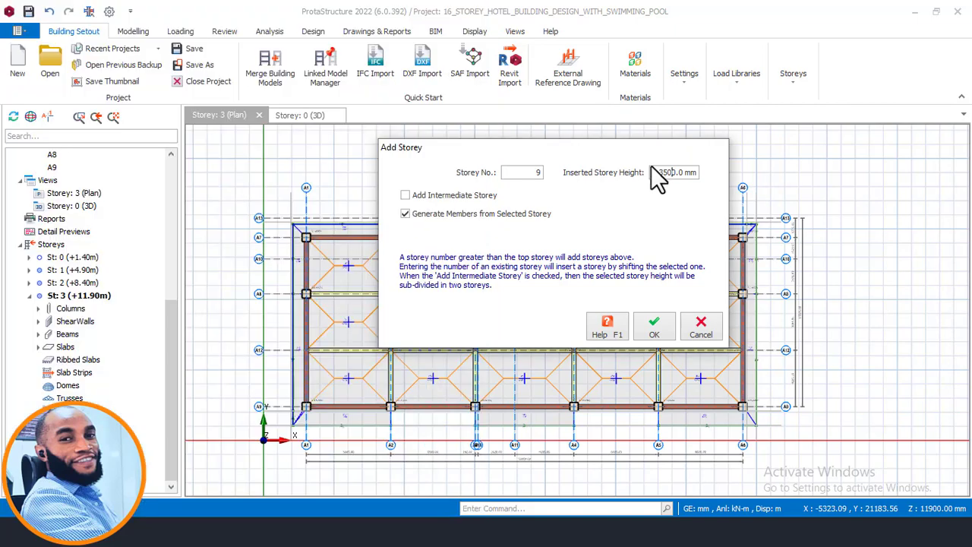
{"action": "left_click_drag", "start_coordinate": [661, 172], "coordinate": [695, 174]}
{"action": "left_click", "coordinate": [656, 323]}
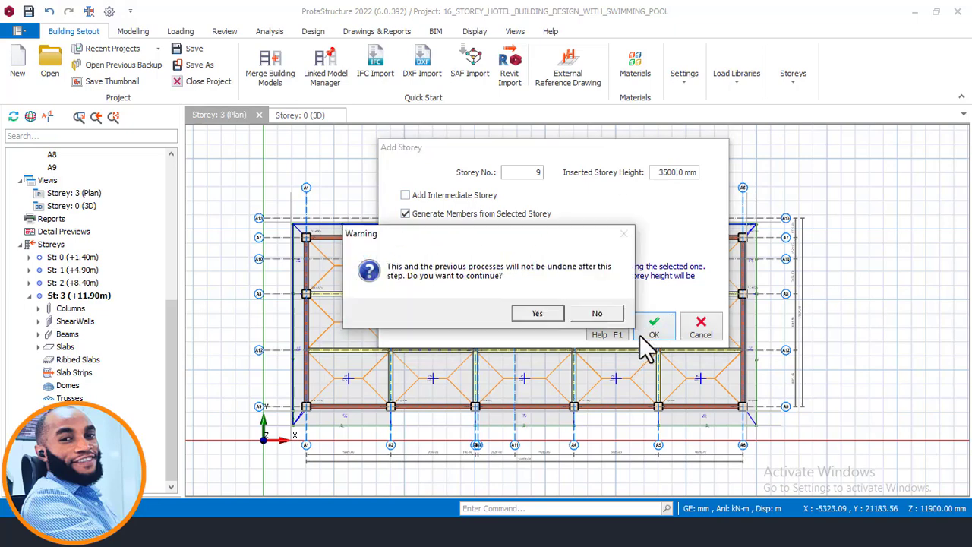
{"action": "left_click", "coordinate": [544, 311]}
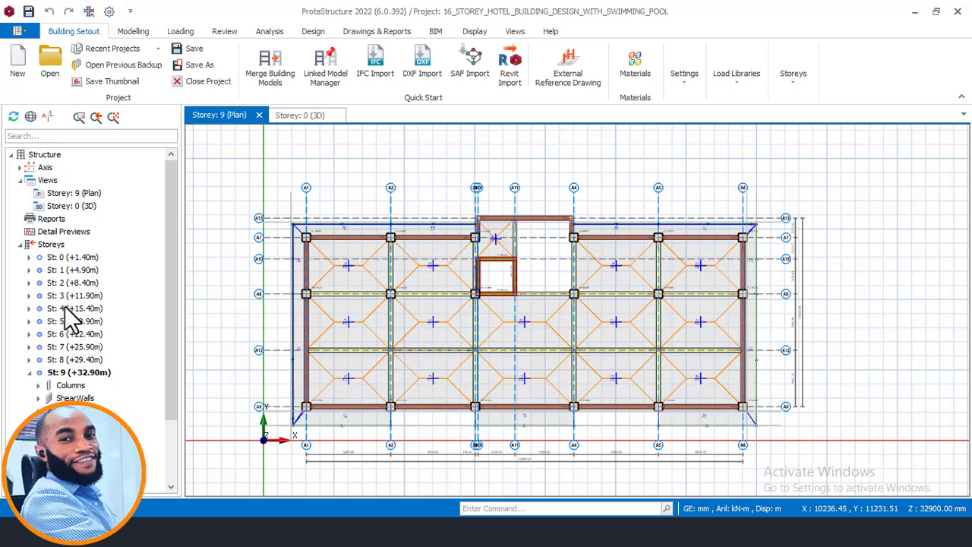
Step: Check the added storeys in the structure tree and inspect the building up to its top storey in the 3D view
{"action": "left_click", "coordinate": [64, 308]}
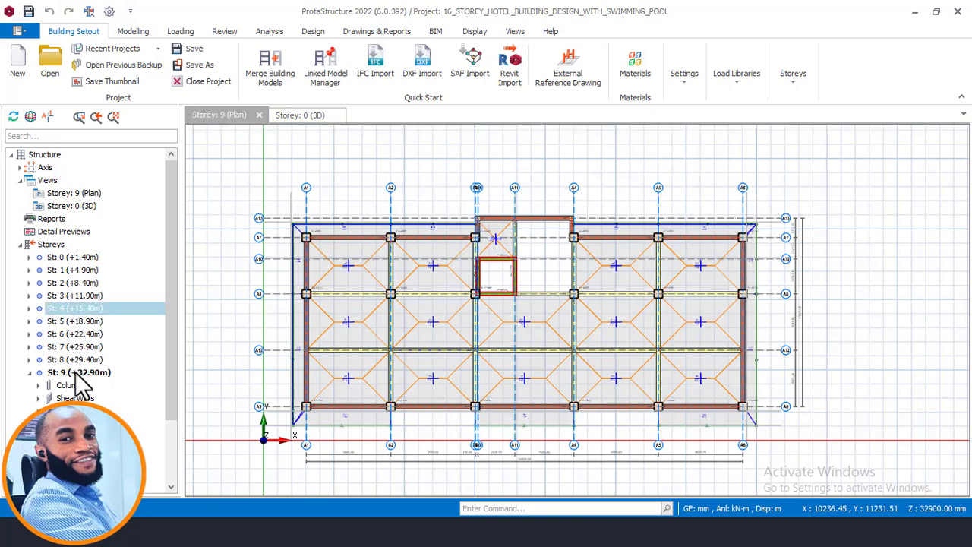
{"action": "left_click", "coordinate": [295, 115]}
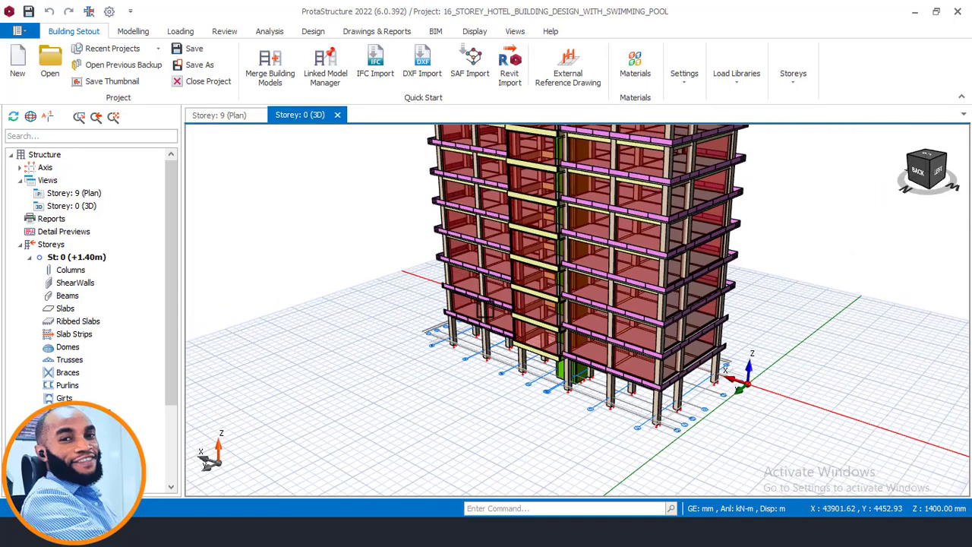
{"action": "scroll", "coordinate": [485, 309], "scroll_direction": "down", "scroll_amount": 1}
{"action": "middle_click_drag", "start_coordinate": [578, 264], "coordinate": [567, 326]}
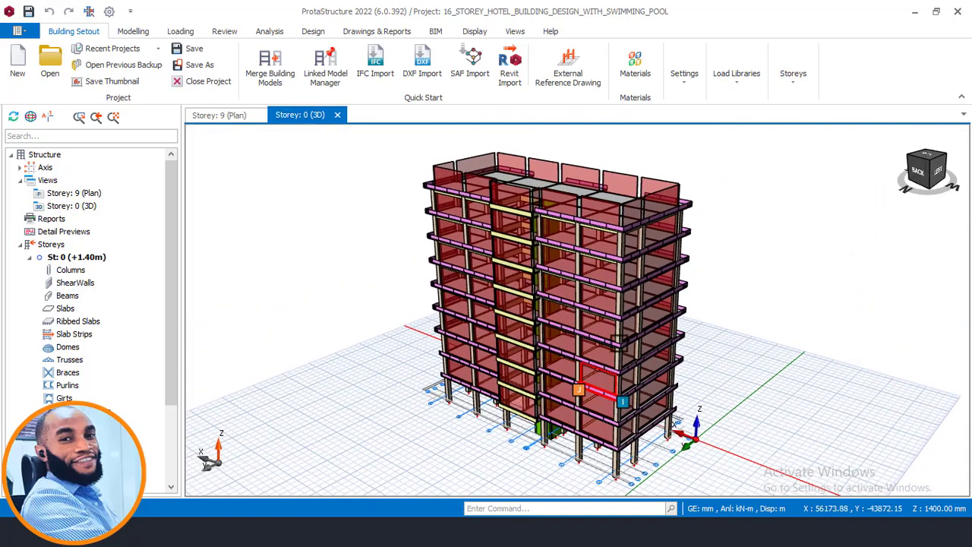
{"action": "scroll", "coordinate": [615, 345], "scroll_direction": "up", "scroll_amount": 3}
{"action": "scroll", "coordinate": [629, 271], "scroll_direction": "down", "scroll_amount": 1}
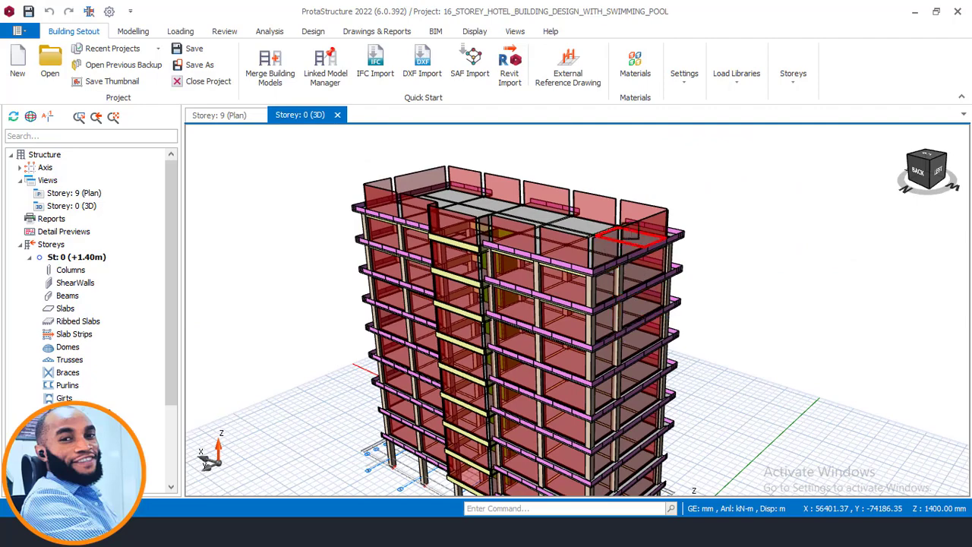
{"action": "middle_click_drag", "start_coordinate": [630, 237], "coordinate": [629, 240]}
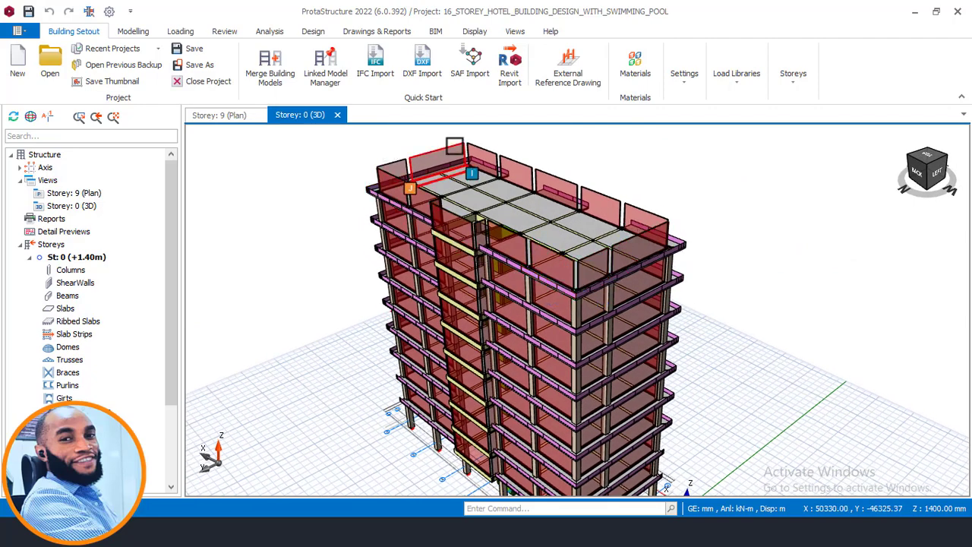
Step: Switch to AutoCAD and go through the floor plans and elevations to find the building section with the staircase
{"action": "left_click", "coordinate": [250, 531]}
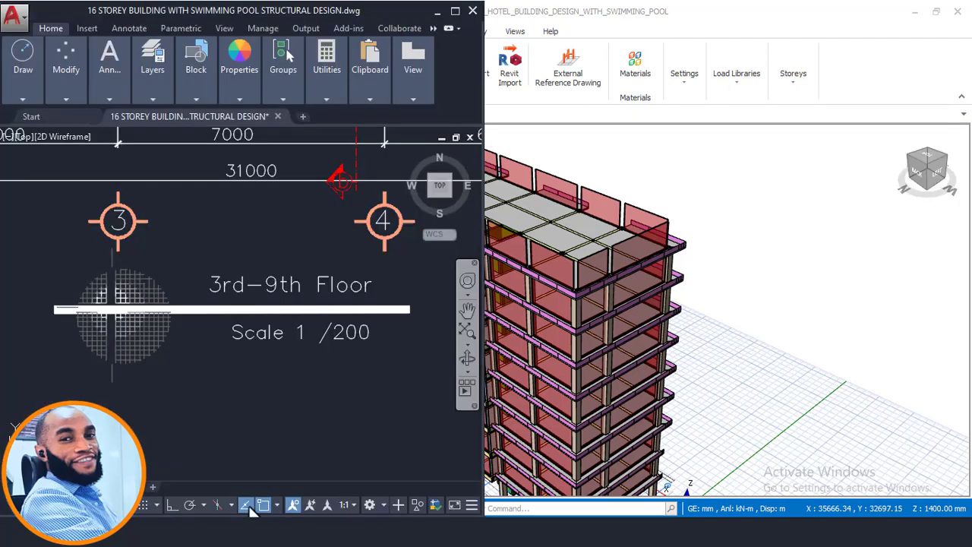
{"action": "scroll", "coordinate": [371, 310], "scroll_direction": "down", "scroll_amount": 5}
{"action": "mouse_move", "coordinate": [336, 287]}
{"action": "middle_mouse_down"}
{"action": "mouse_move", "coordinate": [299, 324]}
{"action": "mouse_move", "coordinate": [299, 311]}
{"action": "middle_mouse_up"}
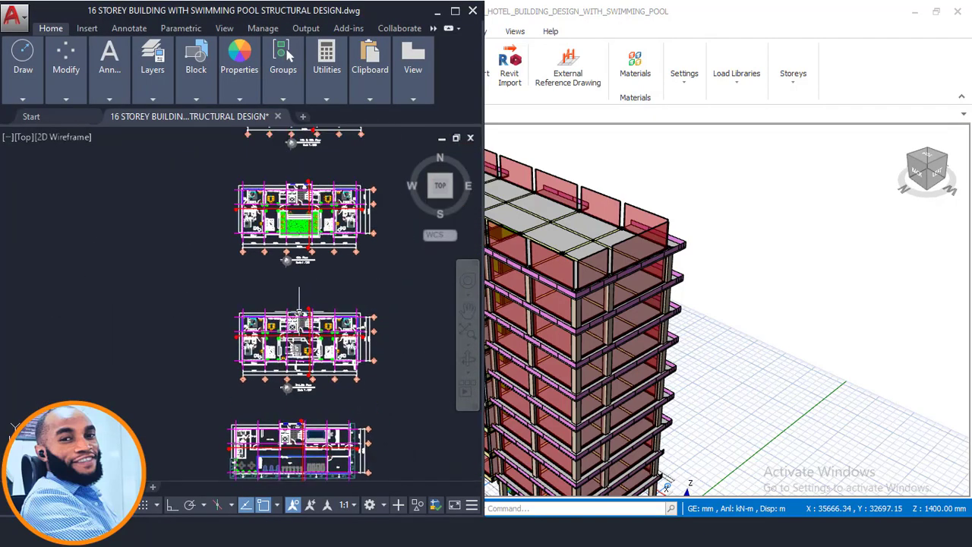
{"action": "middle_click_drag", "start_coordinate": [281, 394], "coordinate": [324, 307]}
{"action": "middle_click_drag", "start_coordinate": [322, 385], "coordinate": [365, 302]}
{"action": "scroll", "coordinate": [378, 310], "scroll_direction": "down", "scroll_amount": 2}
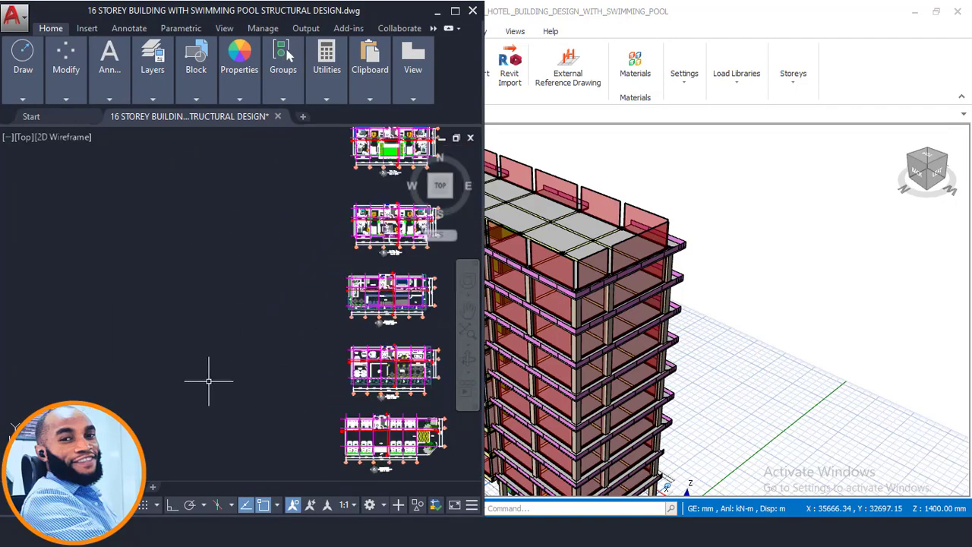
{"action": "middle_click_drag", "start_coordinate": [208, 382], "coordinate": [322, 239]}
{"action": "scroll", "coordinate": [322, 239], "scroll_direction": "down", "scroll_amount": 3}
{"action": "mouse_move", "coordinate": [378, 410]}
{"action": "middle_mouse_down"}
{"action": "mouse_move", "coordinate": [374, 397]}
{"action": "mouse_move", "coordinate": [326, 397]}
{"action": "middle_mouse_up"}
{"action": "scroll", "coordinate": [325, 397], "scroll_direction": "up", "scroll_amount": 8}
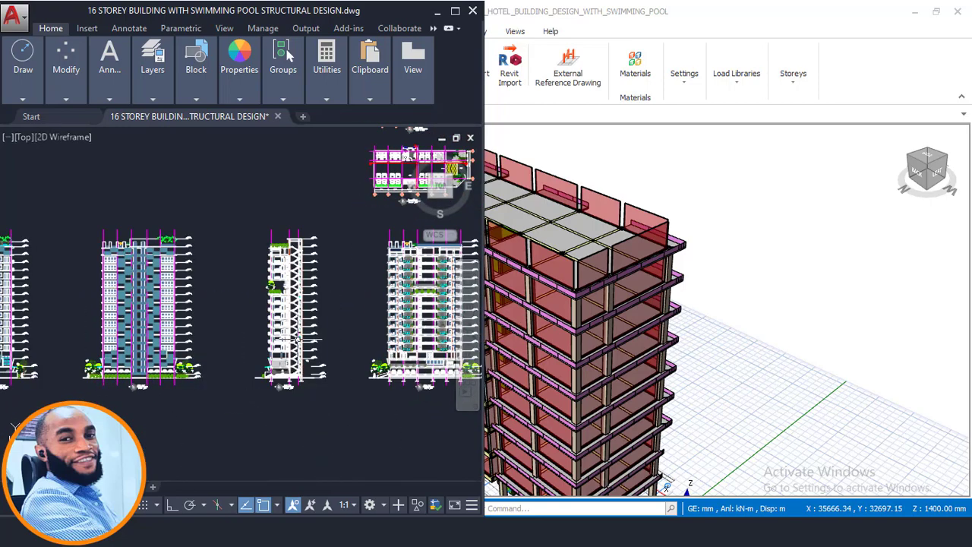
Step: Examine the typical storeys in the section and window-select one storey's elements below the green roof level
{"action": "scroll", "coordinate": [300, 358], "scroll_direction": "up", "scroll_amount": 3}
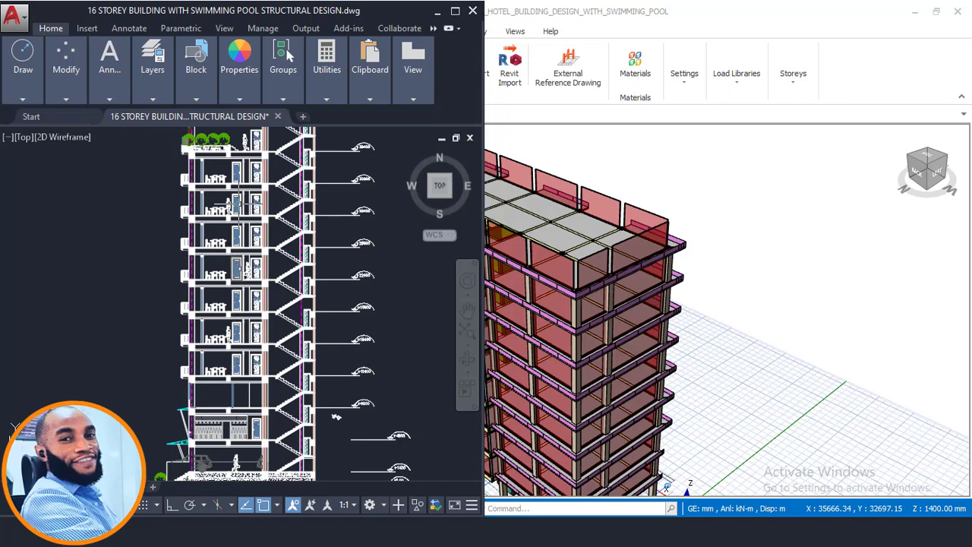
{"action": "scroll", "coordinate": [232, 149], "scroll_direction": "up", "scroll_amount": 2}
{"action": "scroll", "coordinate": [150, 216], "scroll_direction": "up", "scroll_amount": 2}
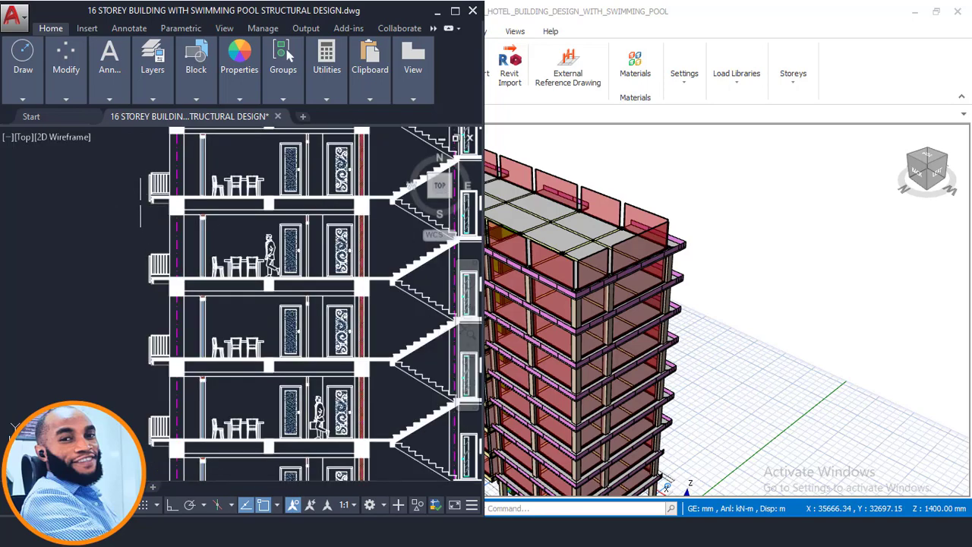
{"action": "left_click", "coordinate": [136, 201]}
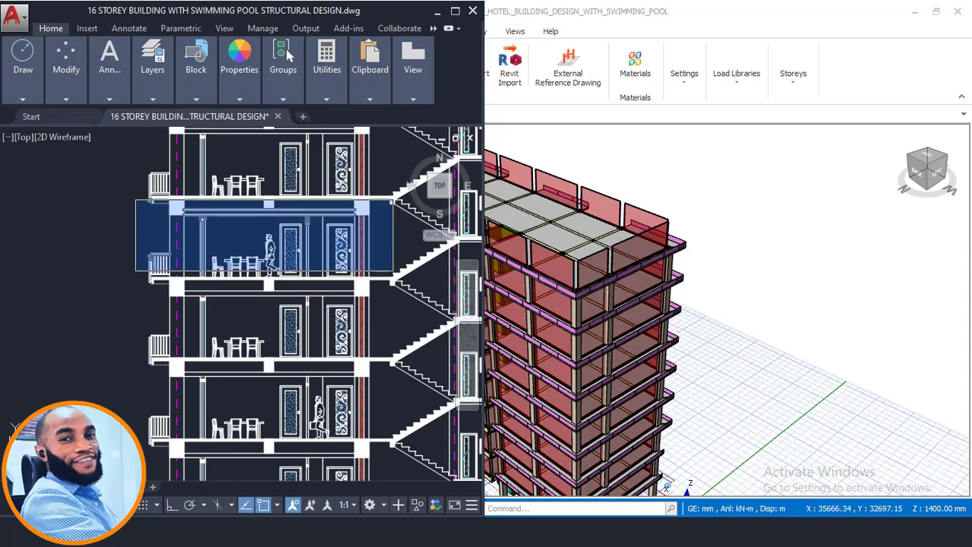
{"action": "left_click", "coordinate": [393, 271]}
{"action": "middle_click_drag", "start_coordinate": [393, 271], "coordinate": [353, 393]}
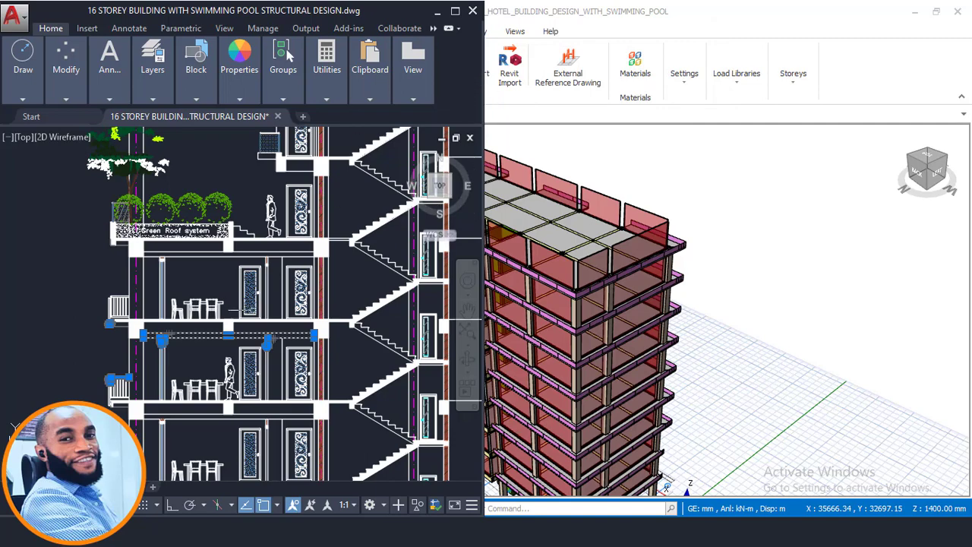
Step: Return to the floor plans and look at the title of the 3rd-9th Floor plan
{"action": "scroll", "coordinate": [251, 309], "scroll_direction": "down", "scroll_amount": 8}
{"action": "middle_click_drag", "start_coordinate": [324, 252], "coordinate": [251, 471]}
{"action": "scroll", "coordinate": [237, 307], "scroll_direction": "up", "scroll_amount": 10}
{"action": "scroll", "coordinate": [271, 189], "scroll_direction": "up", "scroll_amount": 4}
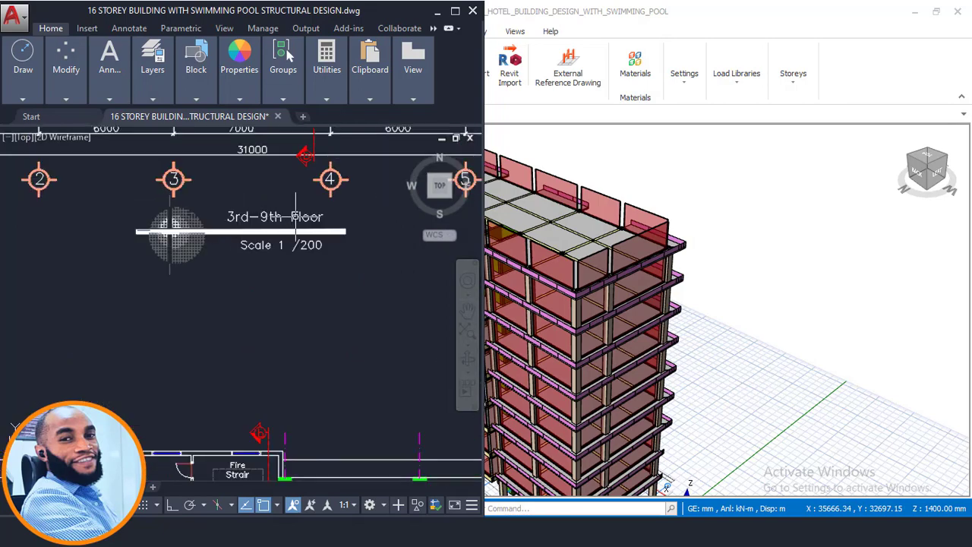
{"action": "middle_click_drag", "start_coordinate": [315, 190], "coordinate": [290, 211]}
{"action": "scroll", "coordinate": [607, 243], "scroll_direction": "down", "scroll_amount": 5}
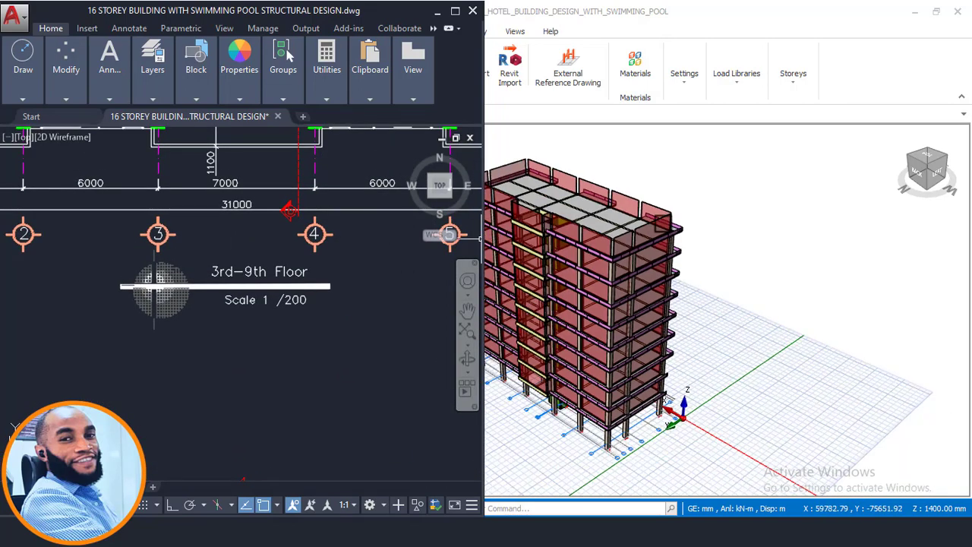
Step: Locate the 10th Floor plan and examine its layout around the planted green roof area between axes 3 and 4
{"action": "scroll", "coordinate": [315, 297], "scroll_direction": "down", "scroll_amount": 6}
{"action": "middle_click_drag", "start_coordinate": [275, 182], "coordinate": [262, 325]}
{"action": "scroll", "coordinate": [254, 247], "scroll_direction": "up", "scroll_amount": 4}
{"action": "scroll", "coordinate": [253, 248], "scroll_direction": "up", "scroll_amount": 4}
{"action": "middle_click_drag", "start_coordinate": [245, 260], "coordinate": [241, 292]}
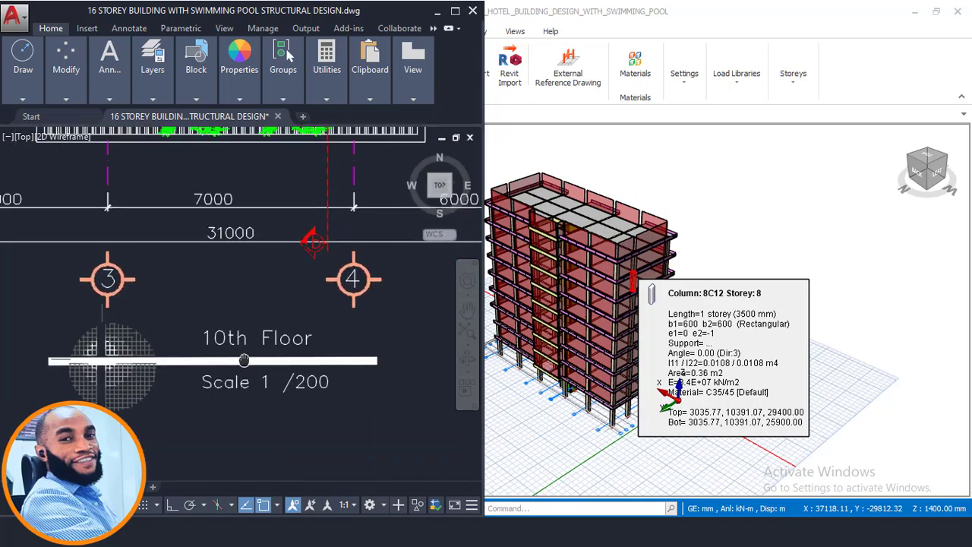
{"action": "scroll", "coordinate": [241, 291], "scroll_direction": "down", "scroll_amount": 4}
{"action": "scroll", "coordinate": [241, 295], "scroll_direction": "down", "scroll_amount": 2}
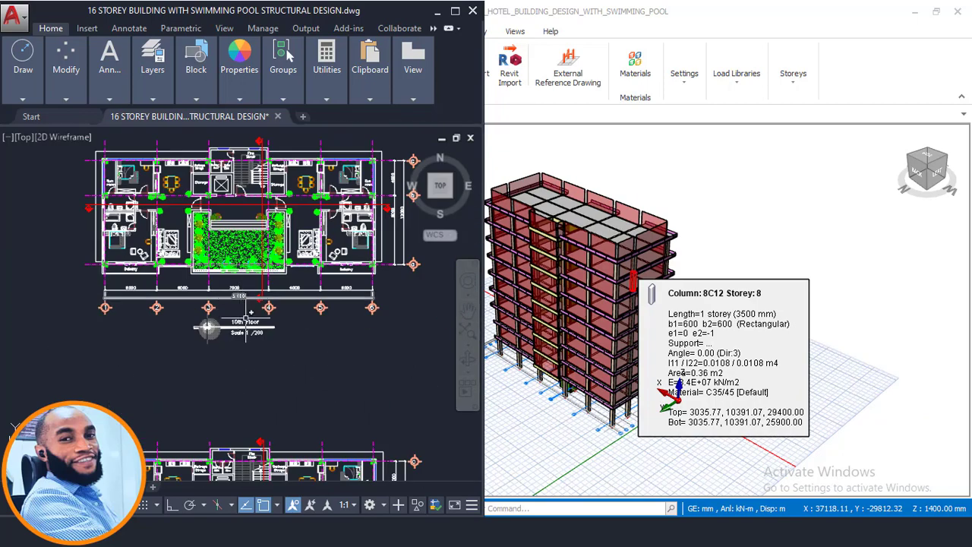
{"action": "scroll", "coordinate": [245, 313], "scroll_direction": "up", "scroll_amount": 2}
{"action": "scroll", "coordinate": [243, 324], "scroll_direction": "down", "scroll_amount": 6}
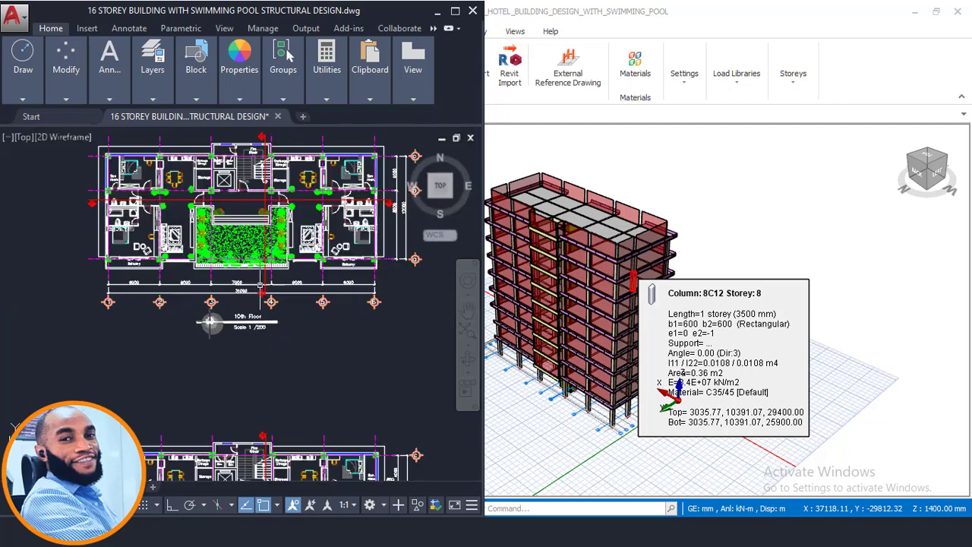
{"action": "scroll", "coordinate": [253, 235], "scroll_direction": "up", "scroll_amount": 6}
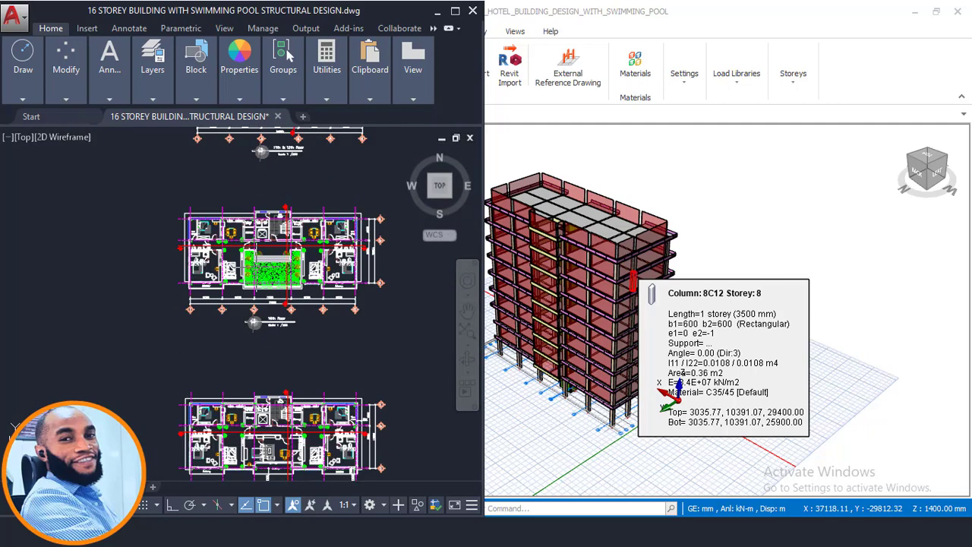
{"action": "scroll", "coordinate": [304, 236], "scroll_direction": "up", "scroll_amount": 3}
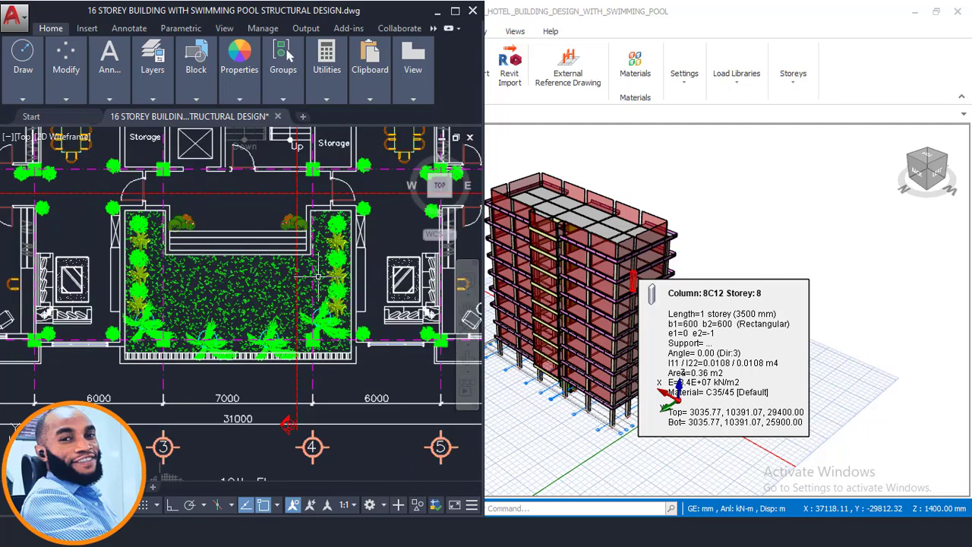
Step: Find the building section with the staircase and examine the green roof level, including its beams, planter upstands and access steps
{"action": "scroll", "coordinate": [306, 243], "scroll_direction": "down", "scroll_amount": 7}
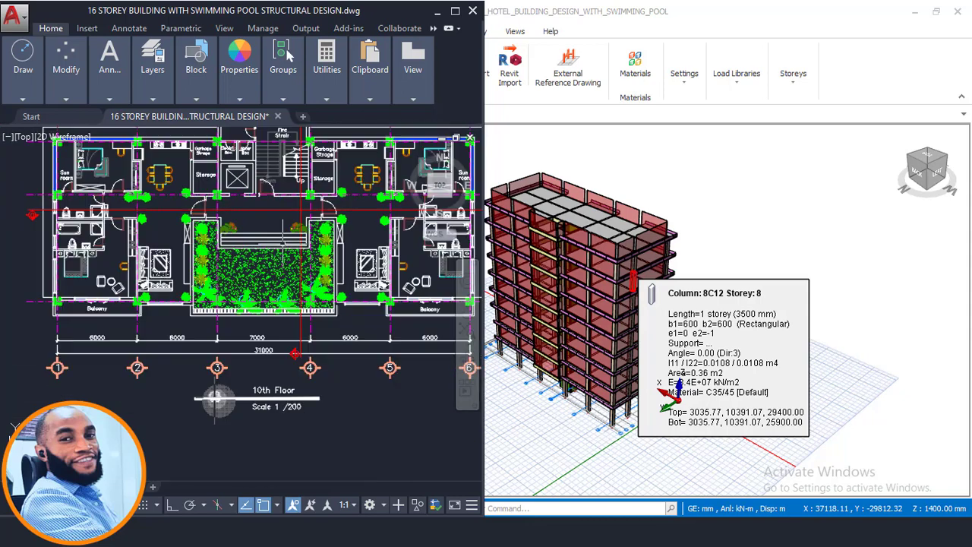
{"action": "scroll", "coordinate": [306, 241], "scroll_direction": "down", "scroll_amount": 5}
{"action": "middle_click_drag", "start_coordinate": [209, 356], "coordinate": [274, 275]}
{"action": "scroll", "coordinate": [275, 275], "scroll_direction": "down", "scroll_amount": 5}
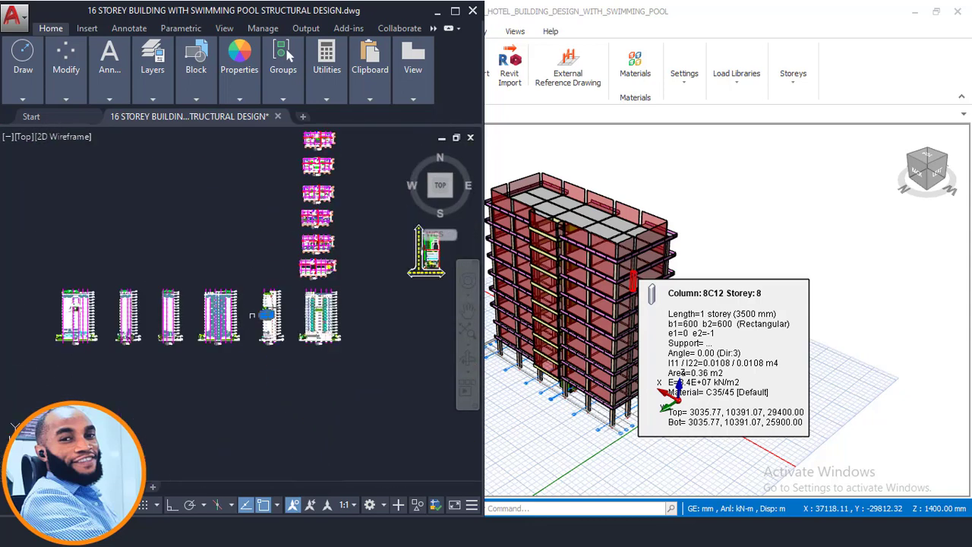
{"action": "scroll", "coordinate": [269, 319], "scroll_direction": "up", "scroll_amount": 6}
{"action": "scroll", "coordinate": [271, 321], "scroll_direction": "up", "scroll_amount": 4}
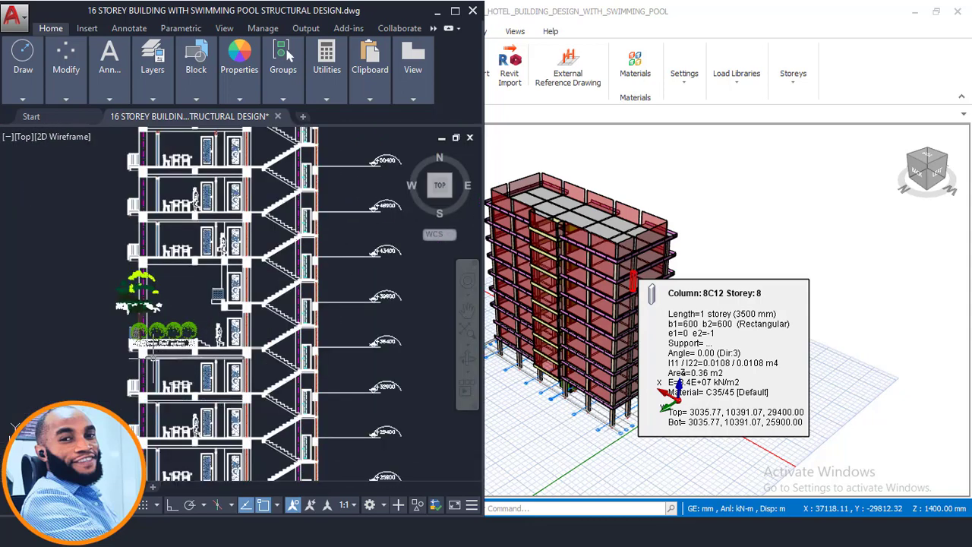
{"action": "scroll", "coordinate": [152, 353], "scroll_direction": "up", "scroll_amount": 2}
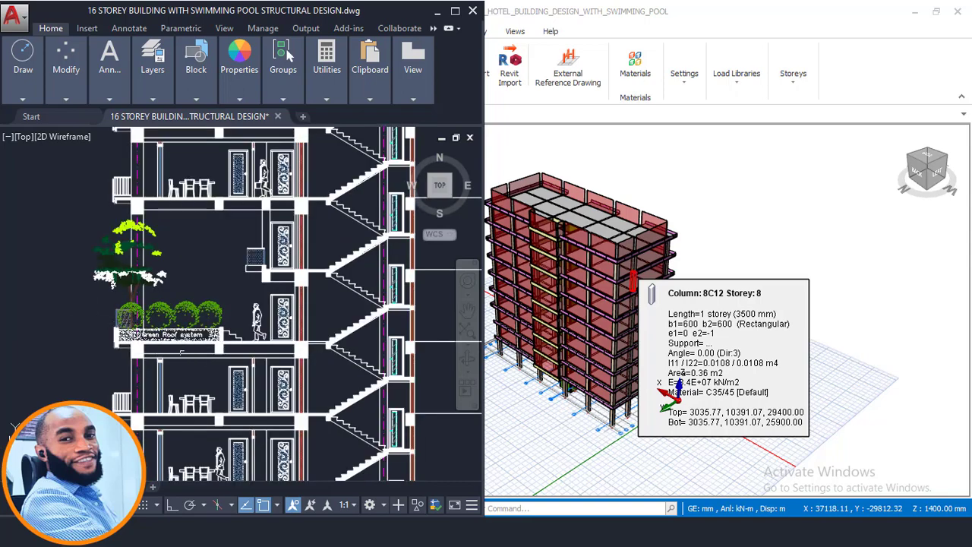
{"action": "scroll", "coordinate": [156, 346], "scroll_direction": "down", "scroll_amount": 2}
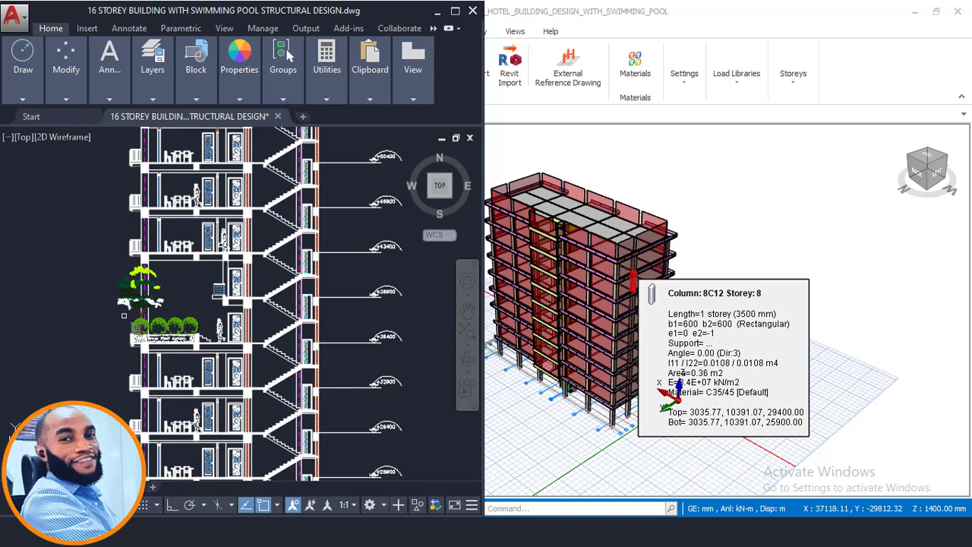
{"action": "scroll", "coordinate": [171, 337], "scroll_direction": "up", "scroll_amount": 4}
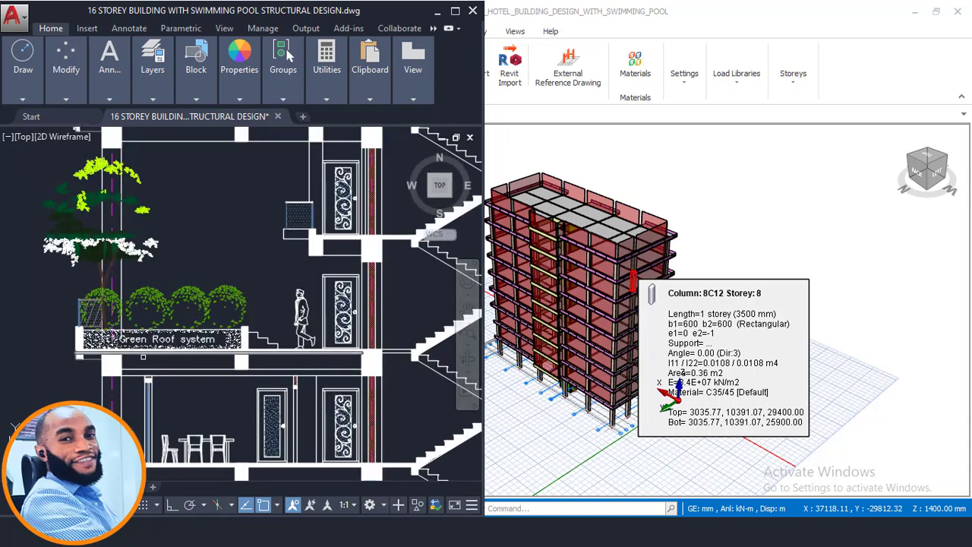
{"action": "scroll", "coordinate": [169, 338], "scroll_direction": "up", "scroll_amount": 2}
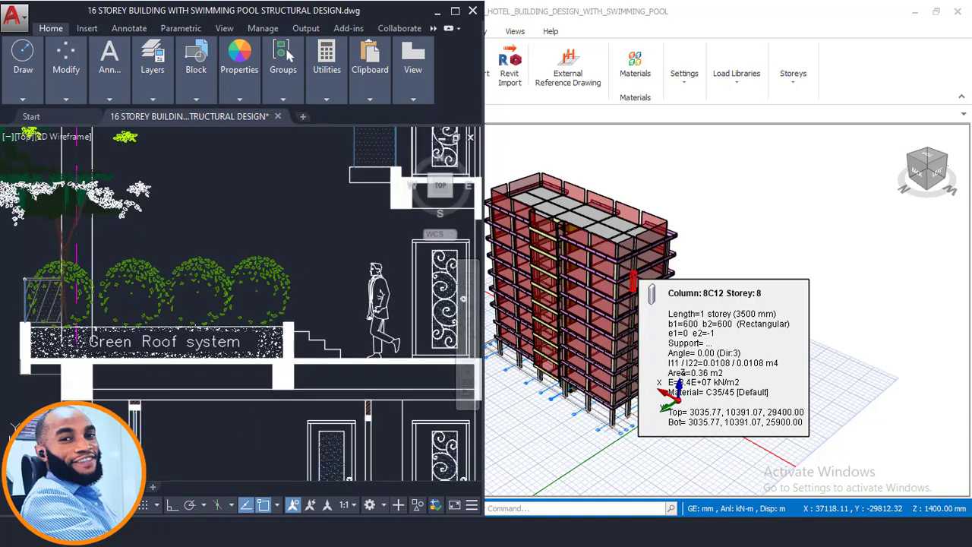
{"action": "scroll", "coordinate": [334, 346], "scroll_direction": "up", "scroll_amount": 2}
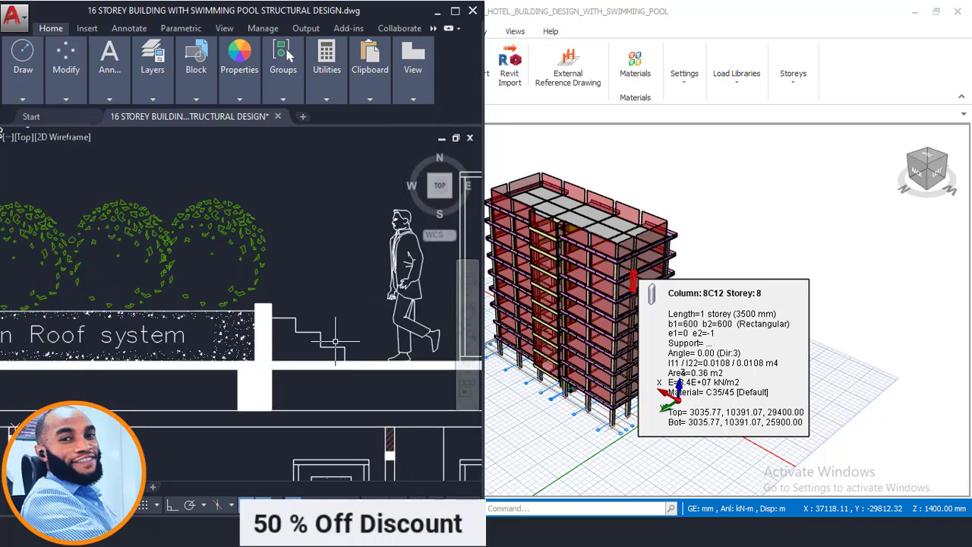
{"action": "scroll", "coordinate": [243, 309], "scroll_direction": "down", "scroll_amount": 3}
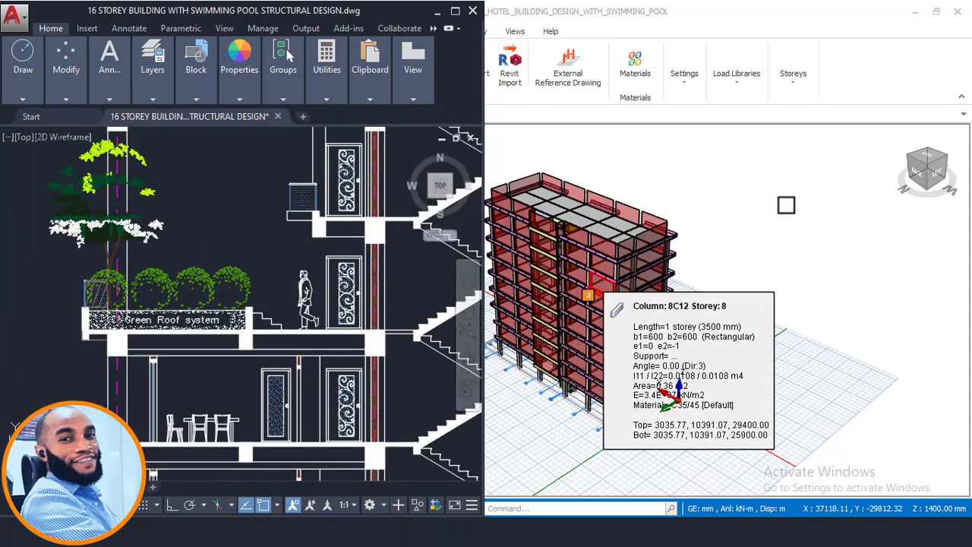
Step: Switch to ProtaStructure and inspect the top storey of the 3D model and its perimeter walls
{"action": "left_click", "coordinate": [710, 189]}
{"action": "middle_click_drag", "start_coordinate": [639, 211], "coordinate": [626, 232], "text": "shift"}
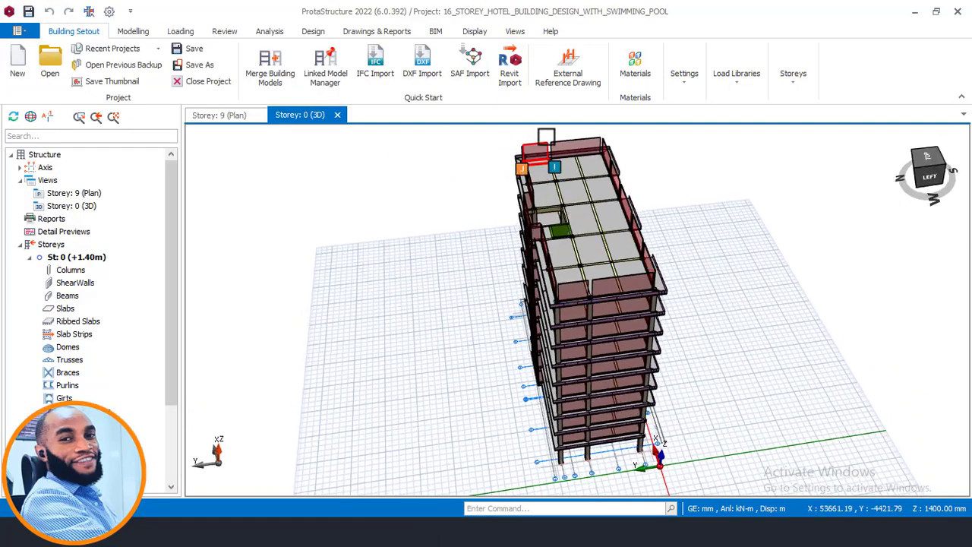
{"action": "scroll", "coordinate": [591, 278], "scroll_direction": "up", "scroll_amount": 3}
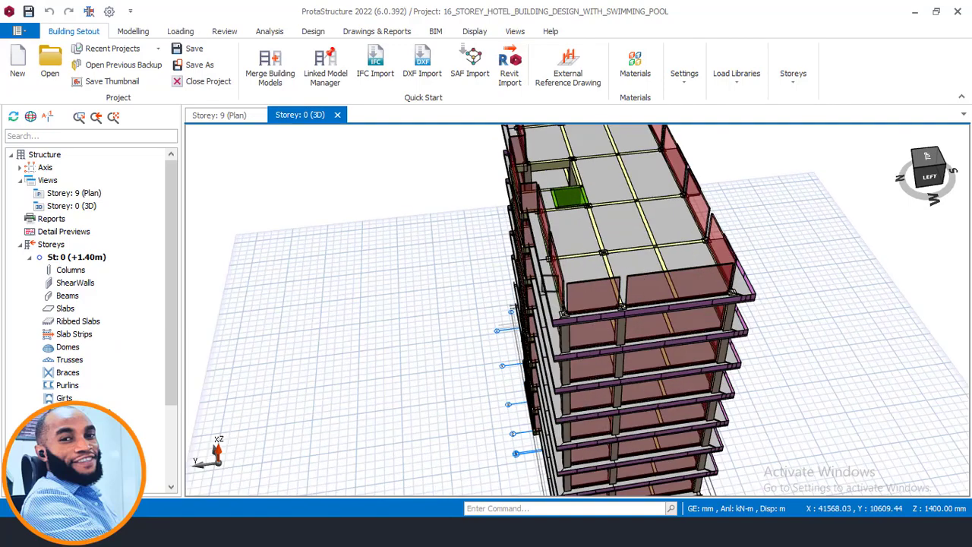
{"action": "scroll", "coordinate": [591, 278], "scroll_direction": "down", "scroll_amount": 1}
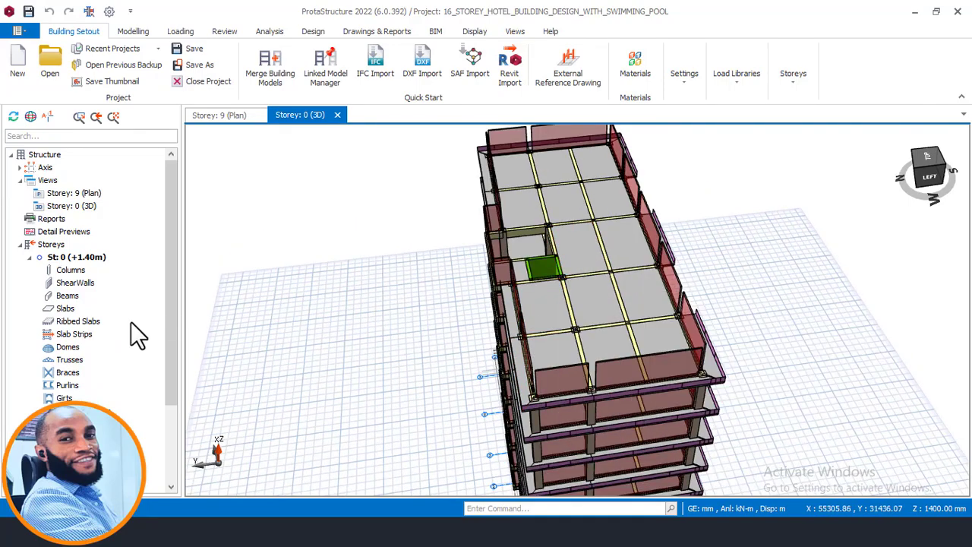
Step: In the Storey 9 plan, select all perimeter beams, including those around the projecting stair and lift bay, and delete their wall loads
{"action": "left_click", "coordinate": [233, 118]}
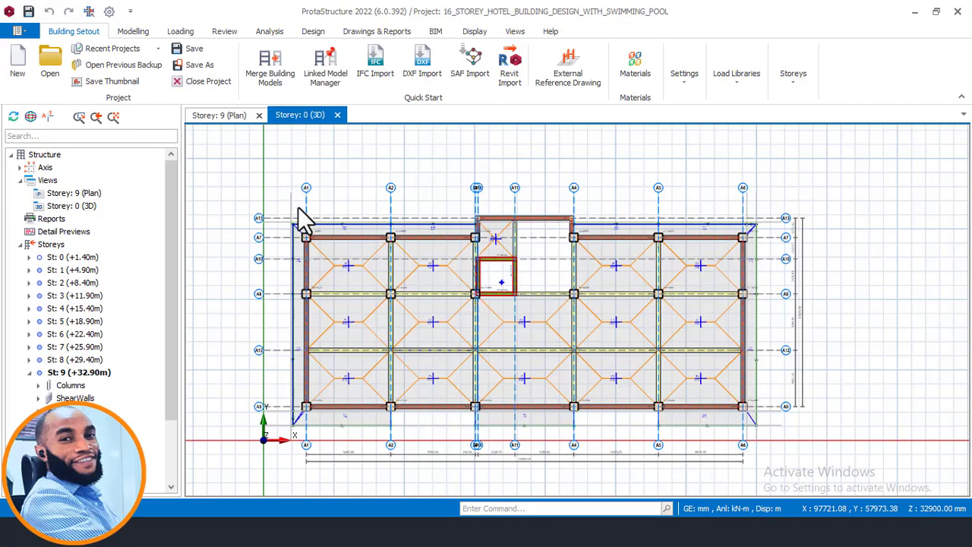
{"action": "scroll", "coordinate": [346, 249], "scroll_direction": "up", "scroll_amount": 1}
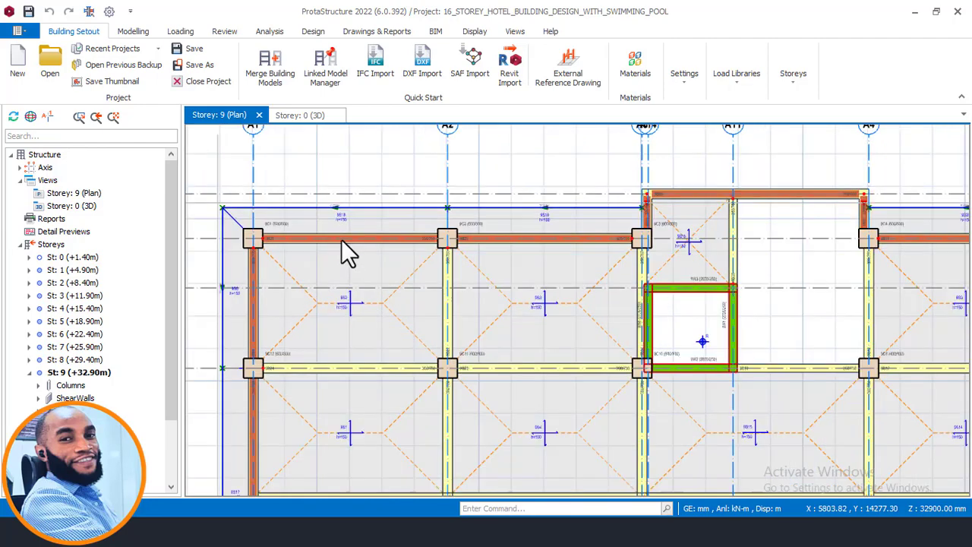
{"action": "scroll", "coordinate": [440, 212], "scroll_direction": "down", "scroll_amount": 3}
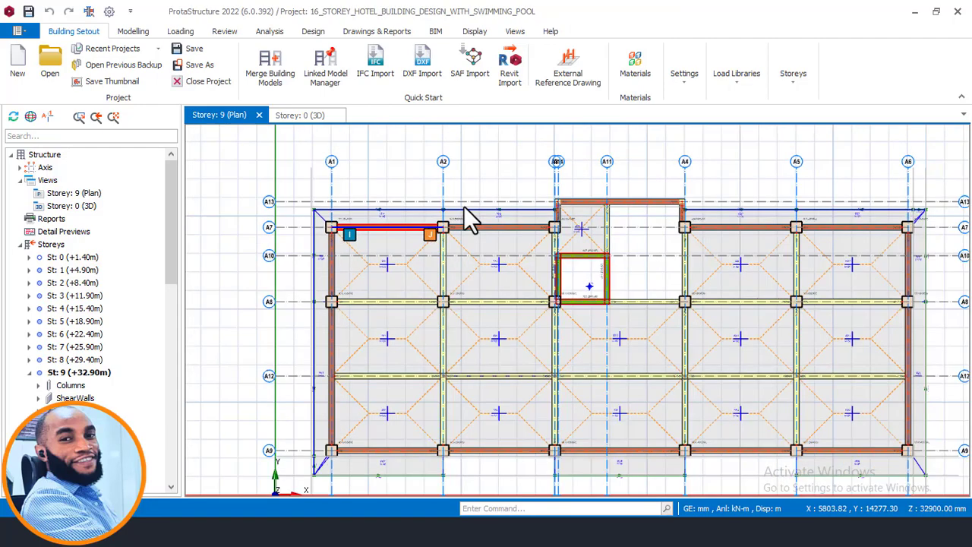
{"action": "left_click", "coordinate": [329, 272]}
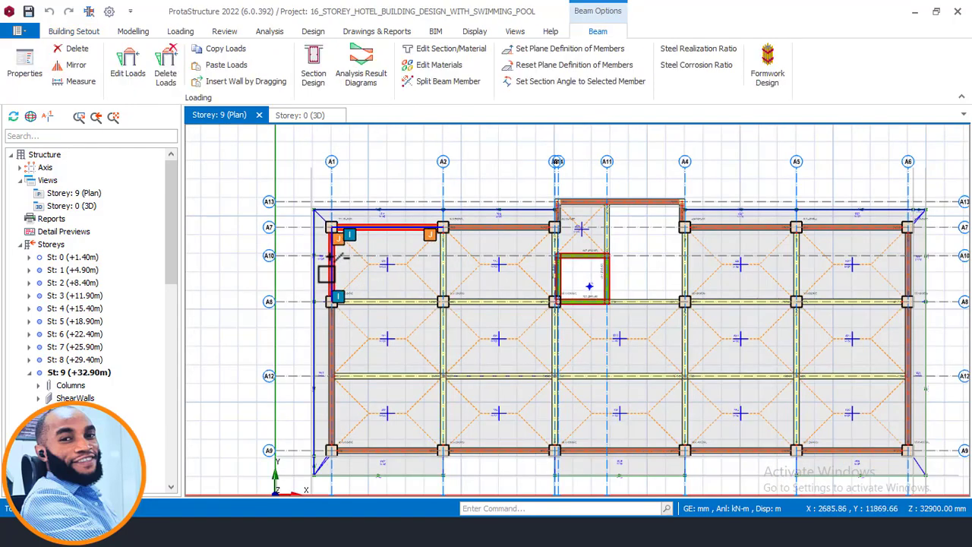
{"action": "left_click", "coordinate": [333, 372]}
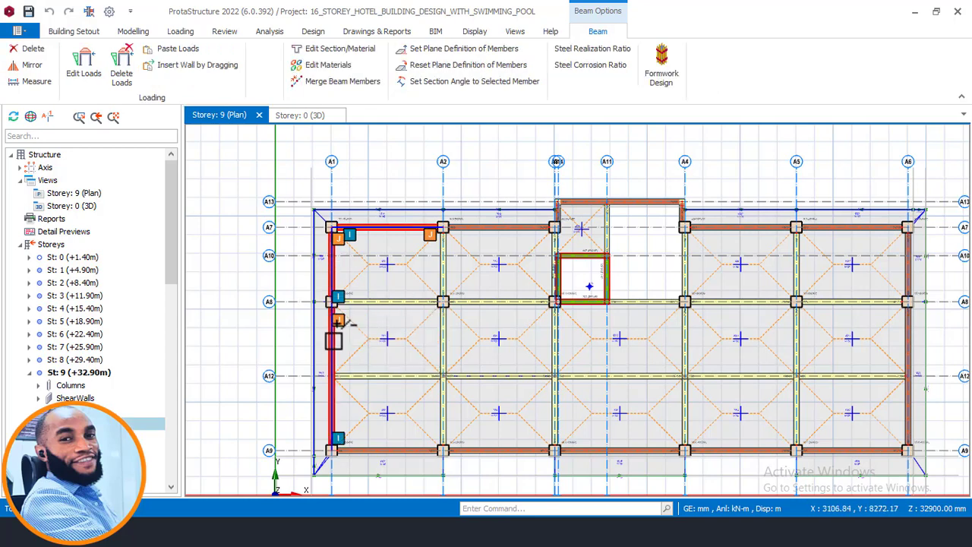
{"action": "left_click", "coordinate": [377, 452]}
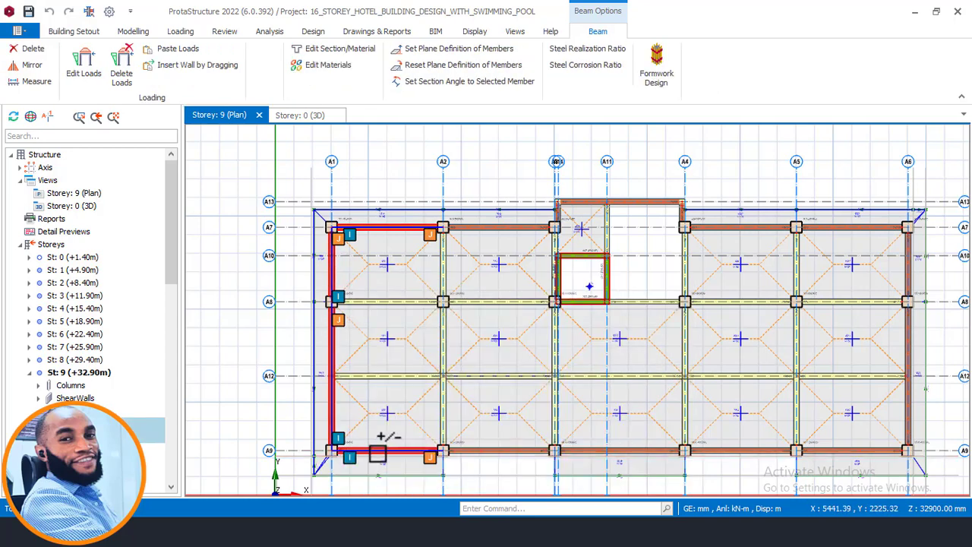
{"action": "left_click", "coordinate": [489, 450]}
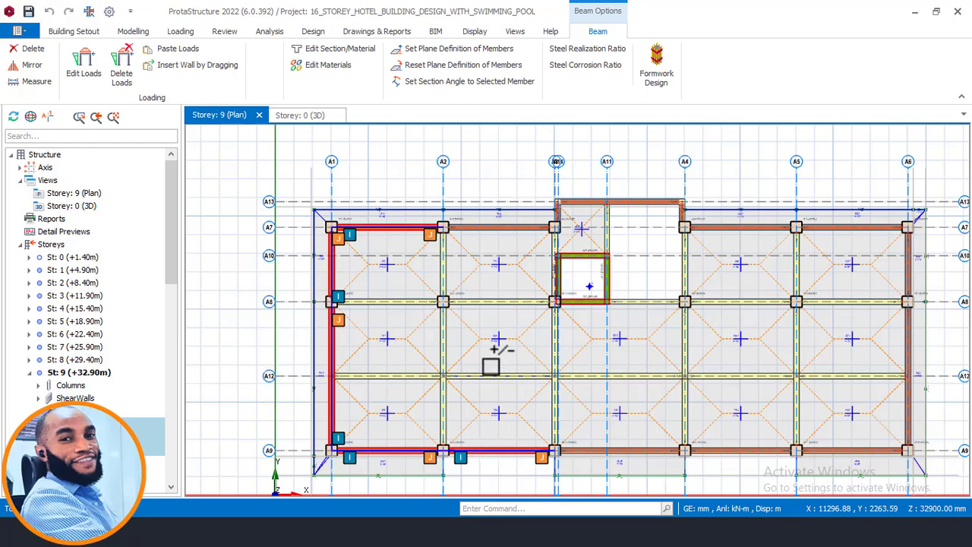
{"action": "left_click", "coordinate": [515, 227]}
{"action": "left_click", "coordinate": [595, 201]}
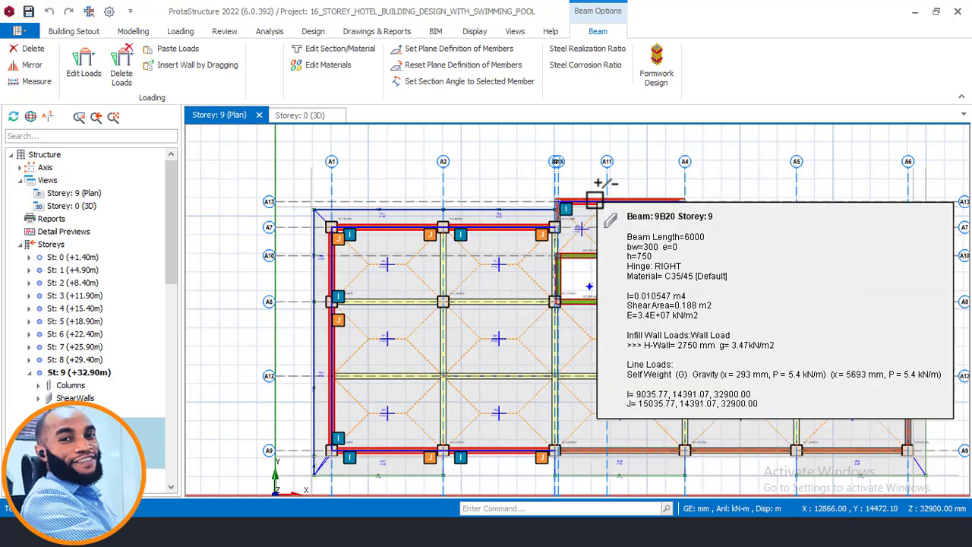
{"action": "scroll", "coordinate": [595, 200], "scroll_direction": "up", "scroll_amount": 3}
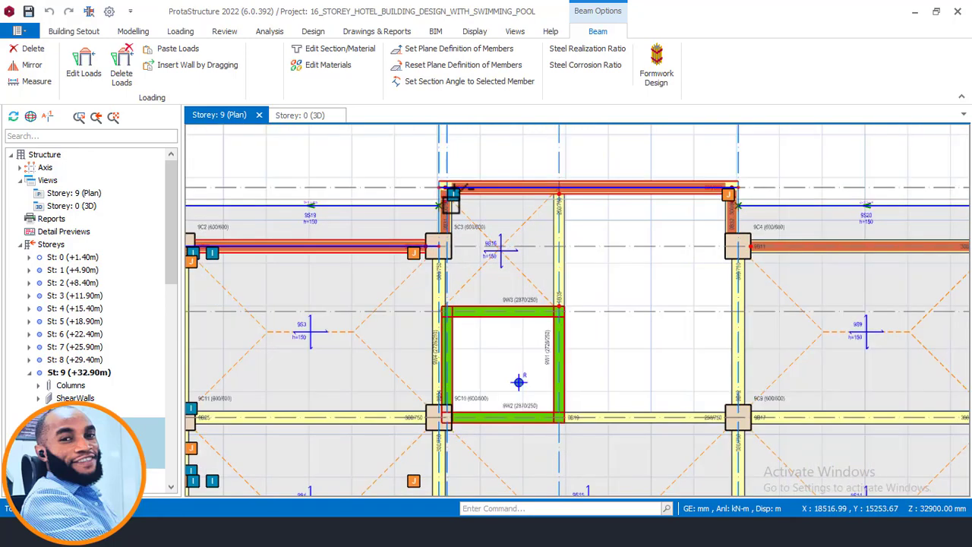
{"action": "left_click", "coordinate": [447, 209]}
{"action": "left_click", "coordinate": [727, 211]}
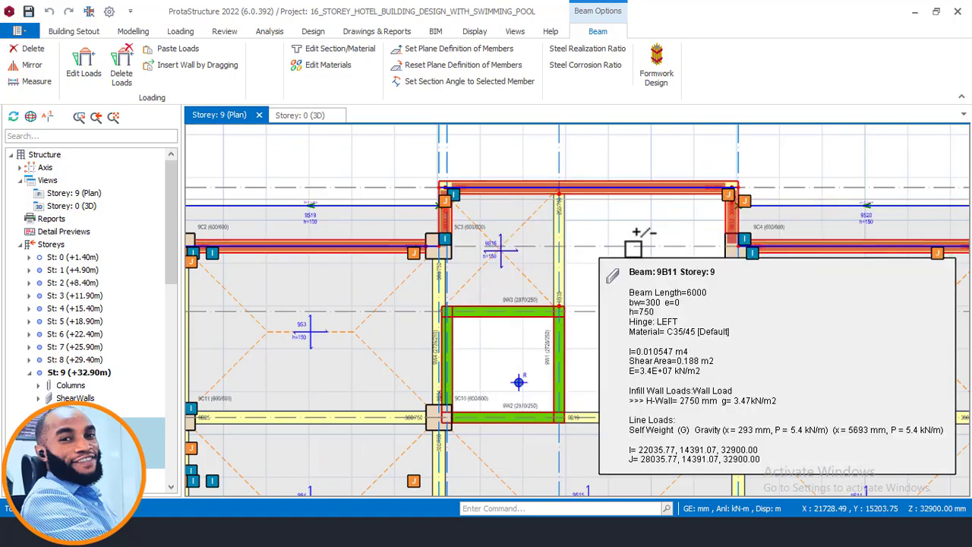
{"action": "scroll", "coordinate": [524, 235], "scroll_direction": "down", "scroll_amount": 3}
{"action": "scroll", "coordinate": [630, 243], "scroll_direction": "down", "scroll_amount": 1}
{"action": "scroll", "coordinate": [696, 254], "scroll_direction": "up", "scroll_amount": 2}
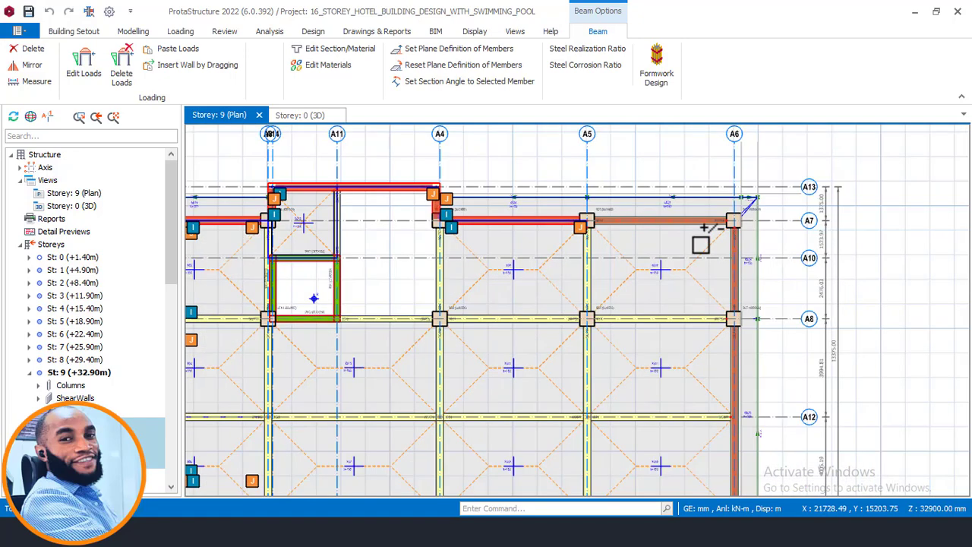
{"action": "left_click", "coordinate": [703, 220]}
{"action": "left_click", "coordinate": [732, 251]}
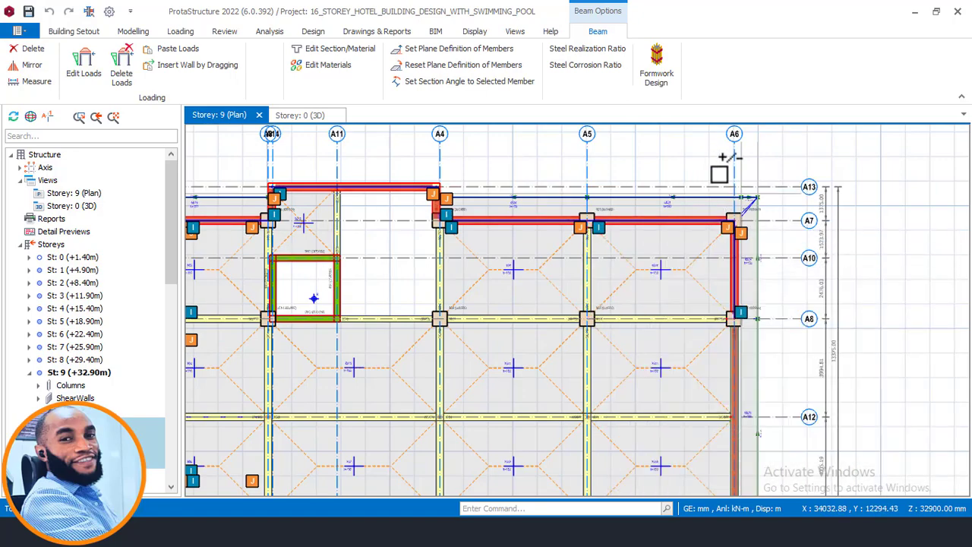
{"action": "scroll", "coordinate": [706, 228], "scroll_direction": "down", "scroll_amount": 3}
{"action": "scroll", "coordinate": [737, 313], "scroll_direction": "up", "scroll_amount": 2}
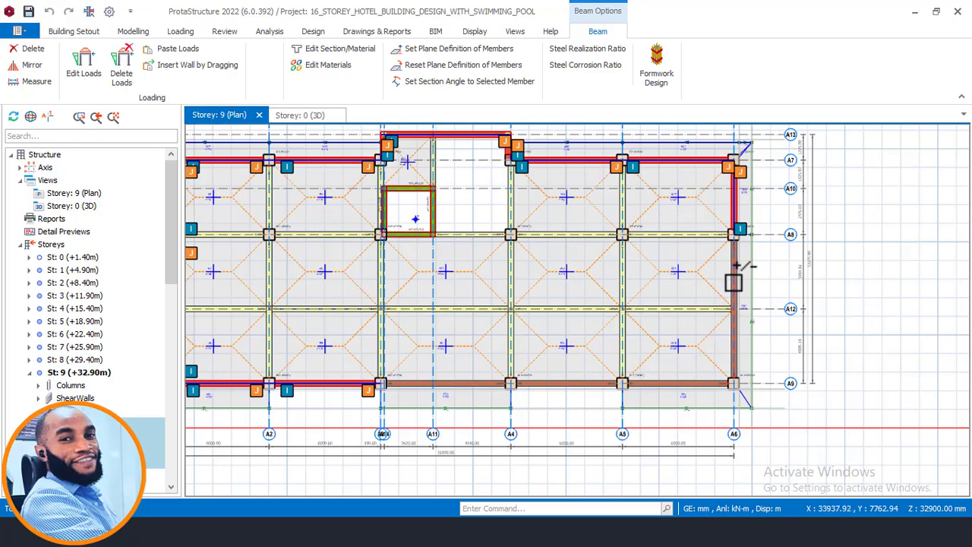
{"action": "scroll", "coordinate": [736, 319], "scroll_direction": "up", "scroll_amount": 3}
{"action": "left_click", "coordinate": [733, 353]}
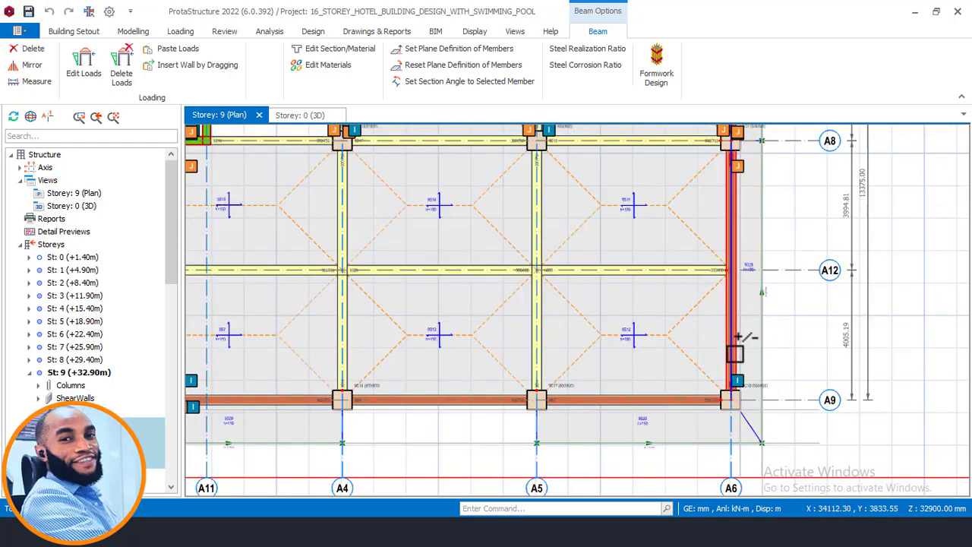
{"action": "left_click", "coordinate": [661, 398]}
{"action": "mouse_move", "coordinate": [652, 392]}
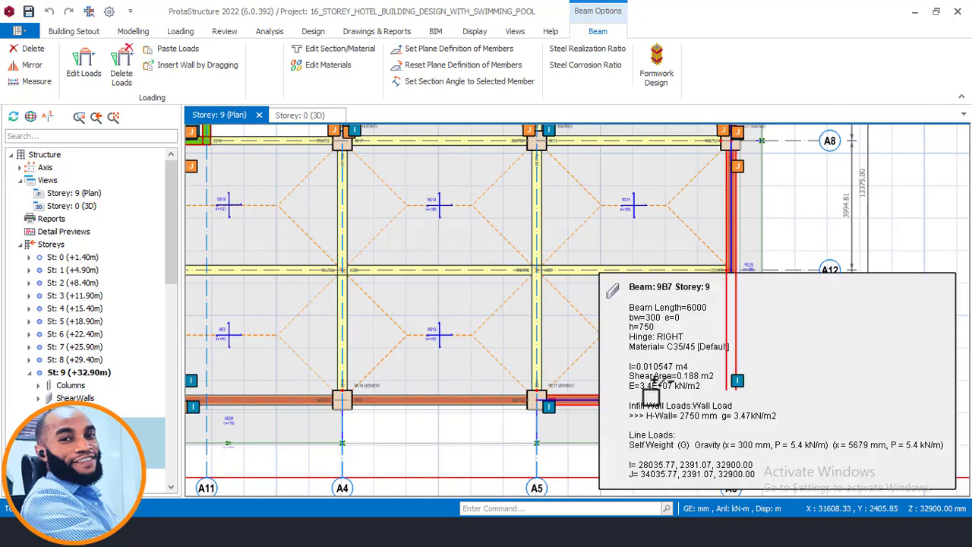
{"action": "scroll", "coordinate": [601, 389], "scroll_direction": "up", "scroll_amount": 2}
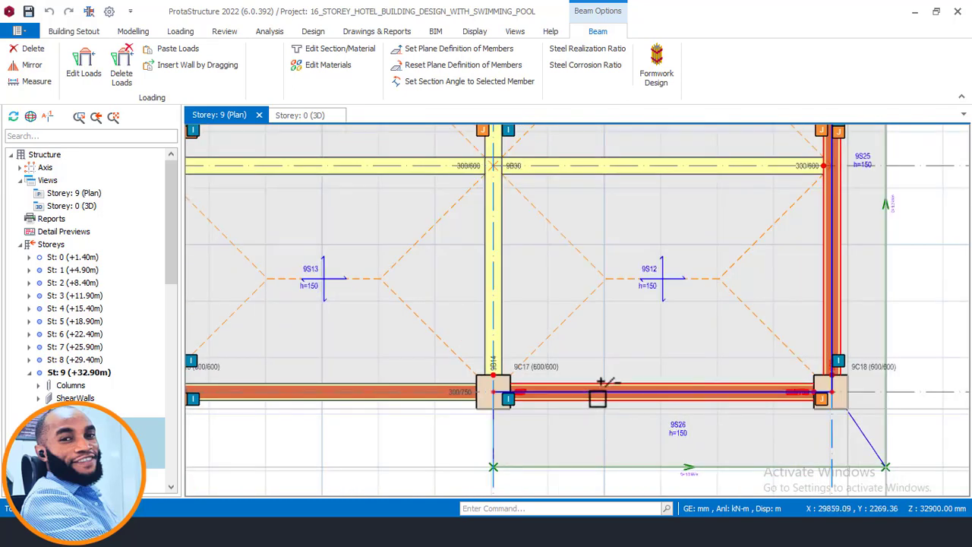
{"action": "left_click", "coordinate": [436, 394]}
{"action": "scroll", "coordinate": [578, 307], "scroll_direction": "down", "scroll_amount": 4}
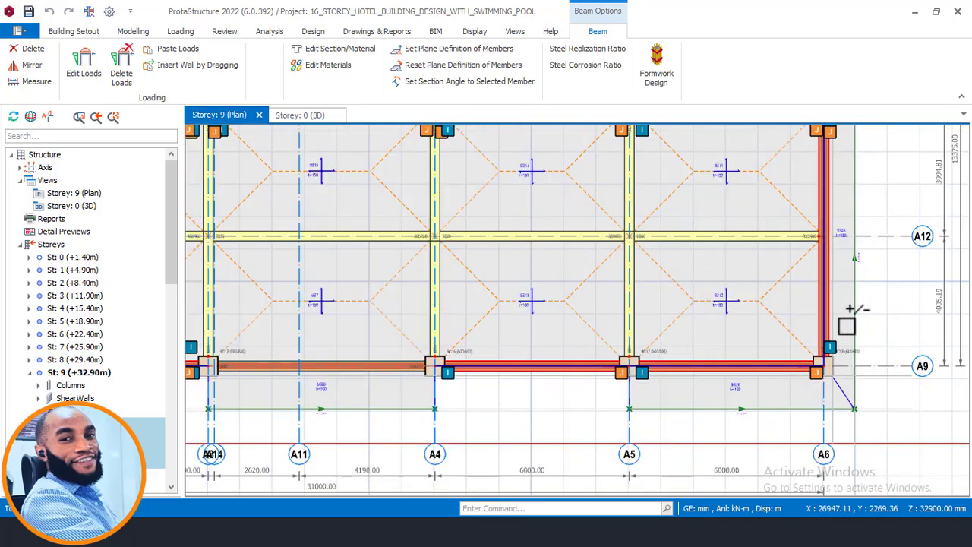
{"action": "scroll", "coordinate": [553, 345], "scroll_direction": "up", "scroll_amount": 2}
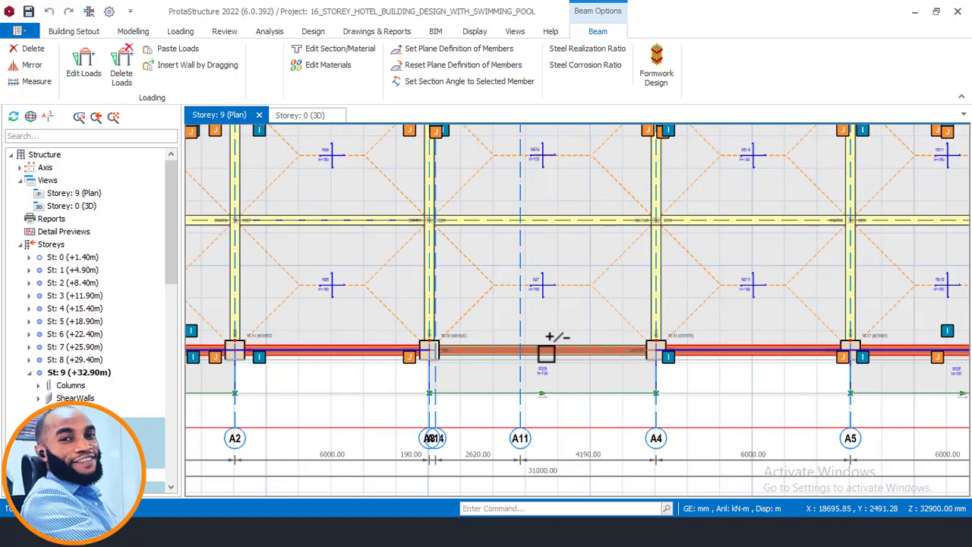
{"action": "mouse_move", "coordinate": [554, 348]}
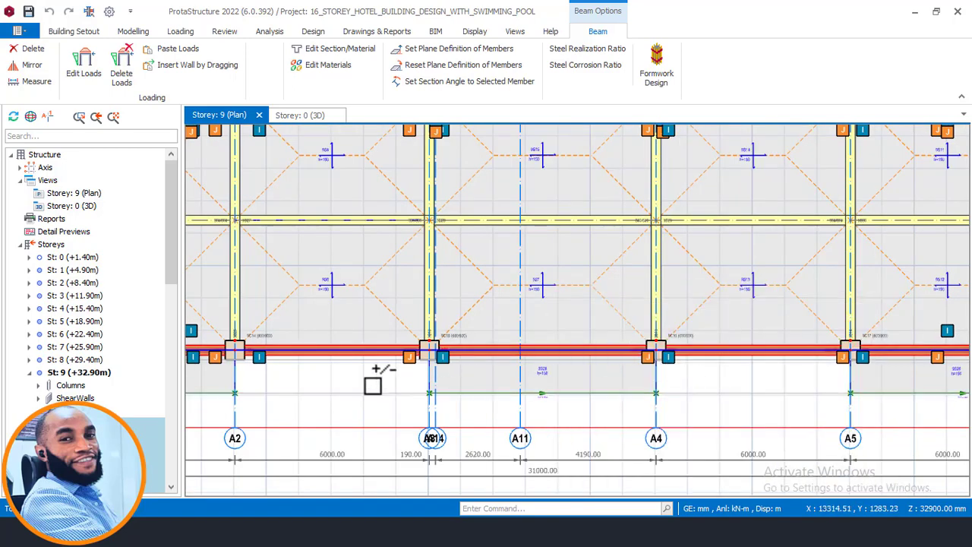
{"action": "right_click", "coordinate": [380, 372]}
{"action": "left_click", "coordinate": [422, 207]}
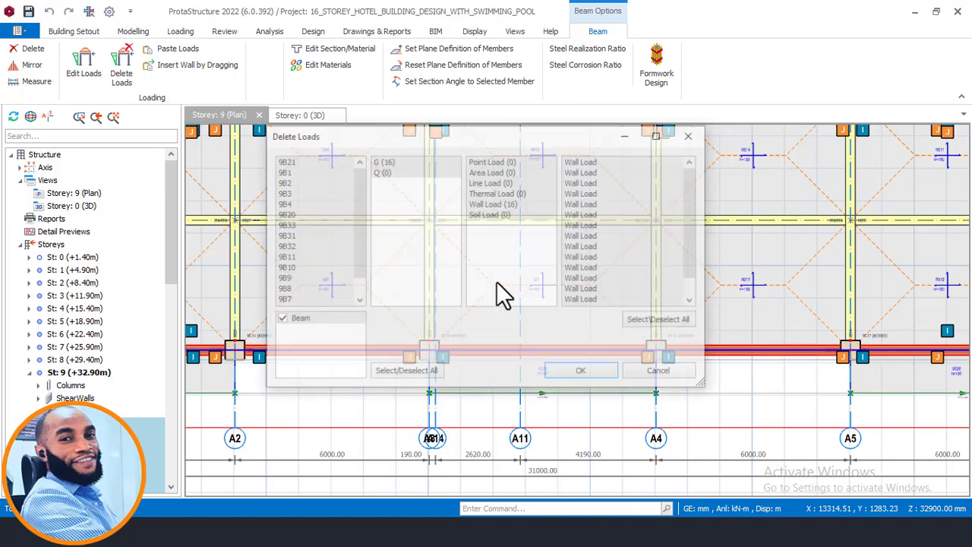
{"action": "left_click", "coordinate": [580, 372]}
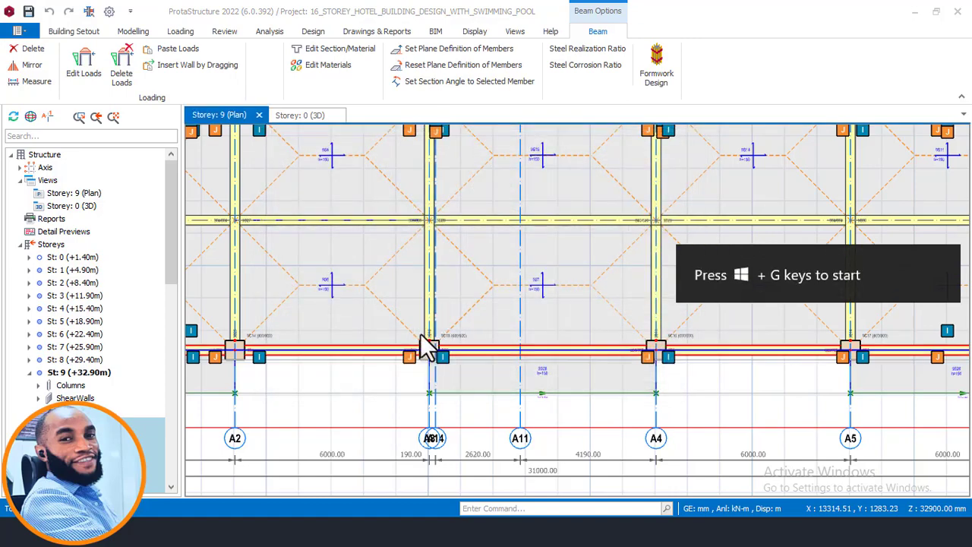
{"action": "scroll", "coordinate": [429, 343], "scroll_direction": "down", "scroll_amount": 1}
{"action": "scroll", "coordinate": [351, 372], "scroll_direction": "down", "scroll_amount": 3}
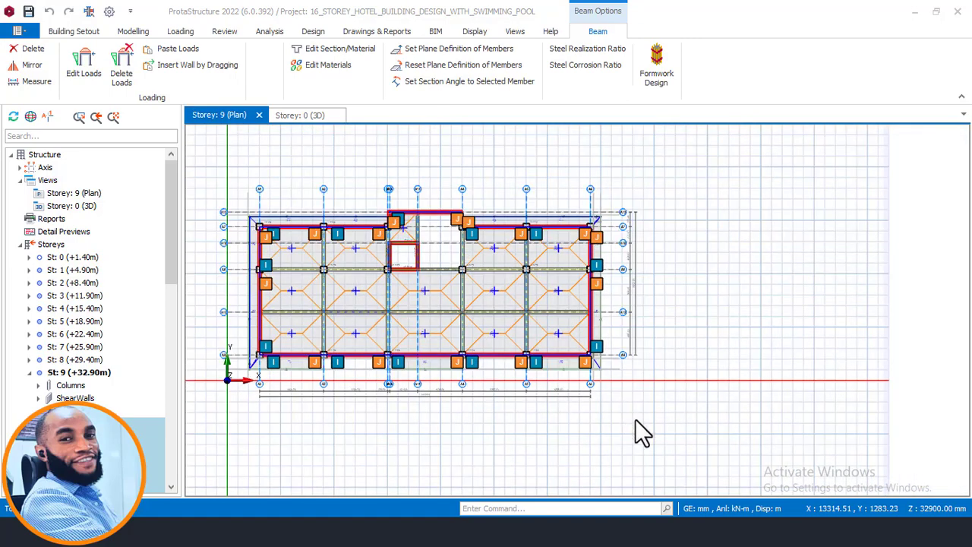
{"action": "scroll", "coordinate": [463, 226], "scroll_direction": "up", "scroll_amount": 2}
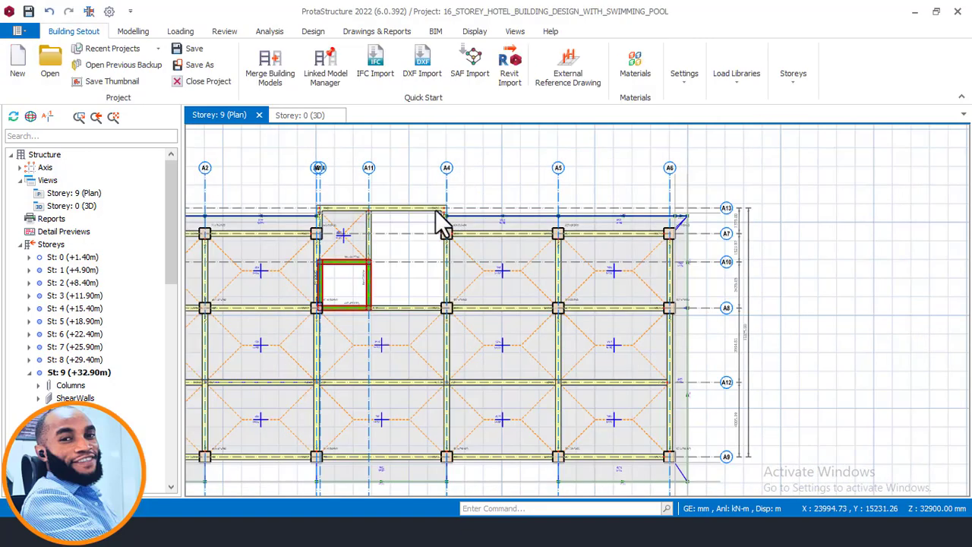
Step: Open the 3D view and inspect the top storey's perimeter and stair and lift bay from several sides
{"action": "left_click", "coordinate": [291, 118]}
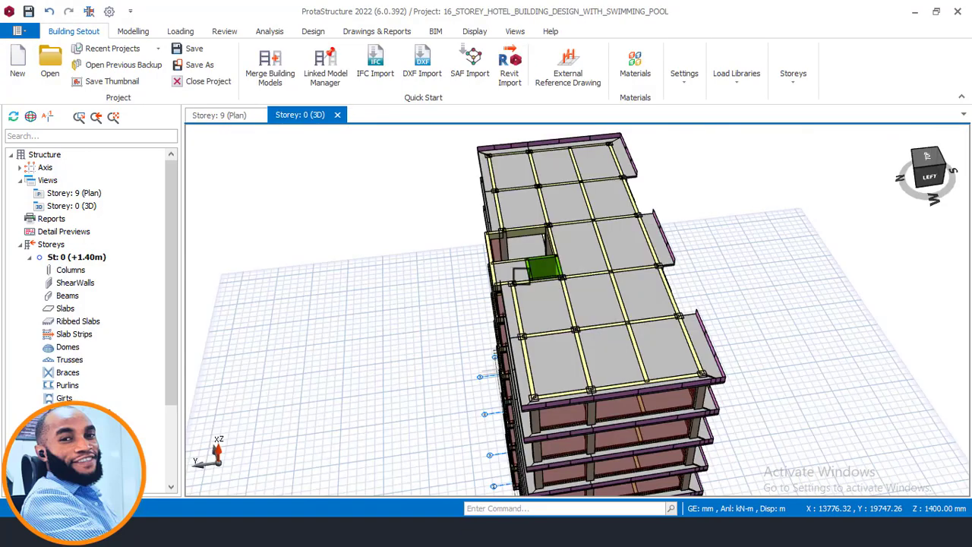
{"action": "scroll", "coordinate": [521, 275], "scroll_direction": "down", "scroll_amount": 2}
{"action": "middle_click_drag", "start_coordinate": [516, 324], "coordinate": [542, 308]}
{"action": "scroll", "coordinate": [657, 287], "scroll_direction": "up", "scroll_amount": 3}
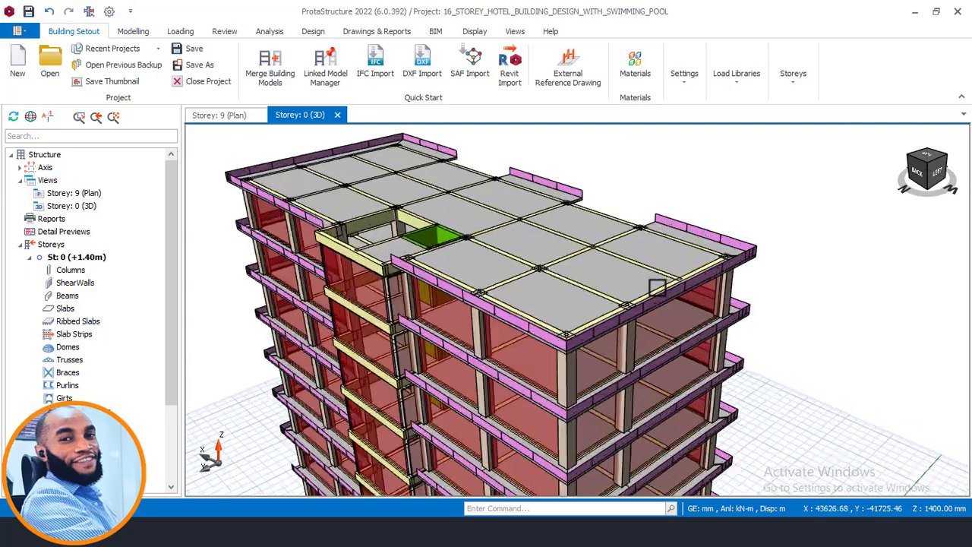
{"action": "scroll", "coordinate": [453, 263], "scroll_direction": "down", "scroll_amount": 2}
{"action": "middle_click_drag", "start_coordinate": [481, 243], "coordinate": [556, 152]}
{"action": "middle_click_drag", "start_coordinate": [510, 199], "coordinate": [431, 255]}
{"action": "scroll", "coordinate": [542, 253], "scroll_direction": "up", "scroll_amount": 3}
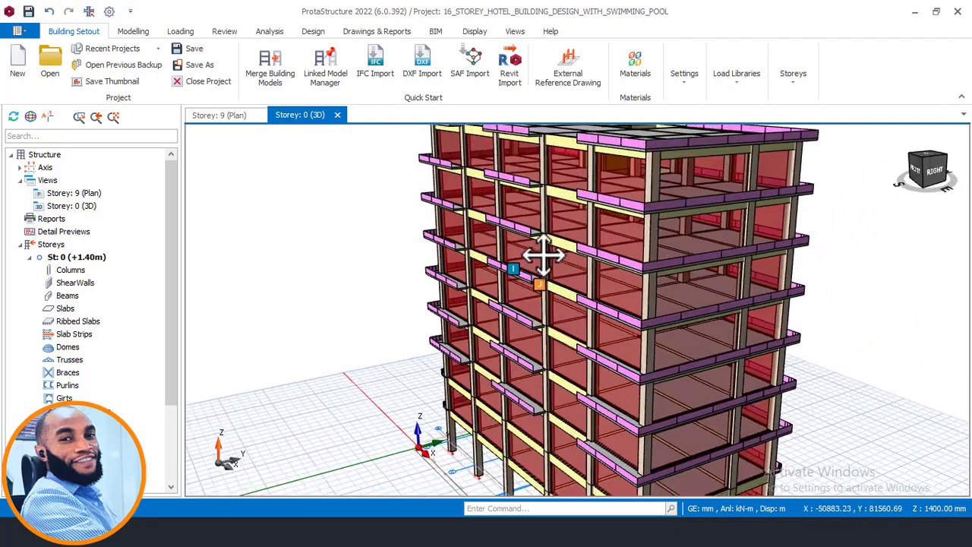
Step: Inspect the 3D model's walls and balcony edges from the ground storey up to the roof
{"action": "scroll", "coordinate": [544, 258], "scroll_direction": "down", "scroll_amount": 2}
{"action": "scroll", "coordinate": [588, 417], "scroll_direction": "up", "scroll_amount": 4}
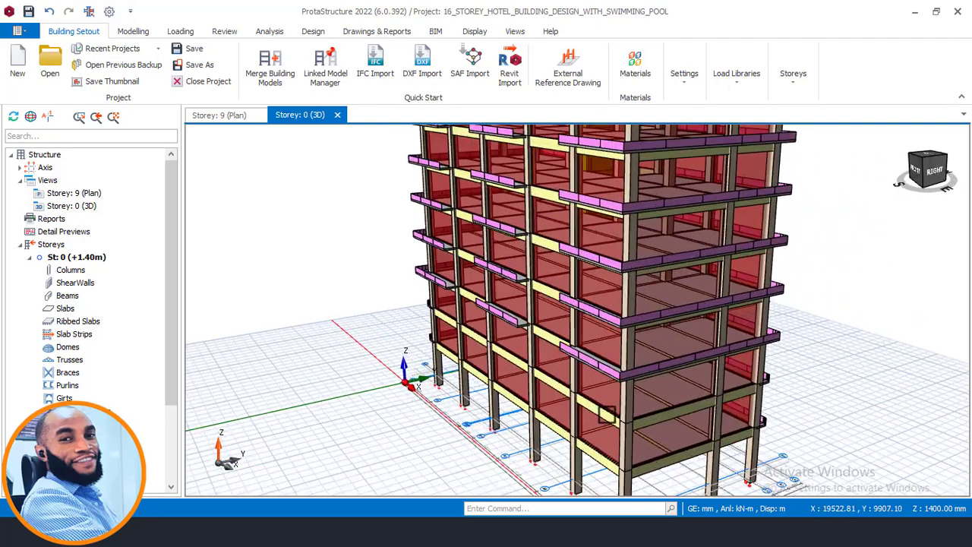
{"action": "scroll", "coordinate": [589, 417], "scroll_direction": "down", "scroll_amount": 3}
{"action": "scroll", "coordinate": [585, 358], "scroll_direction": "down", "scroll_amount": 3}
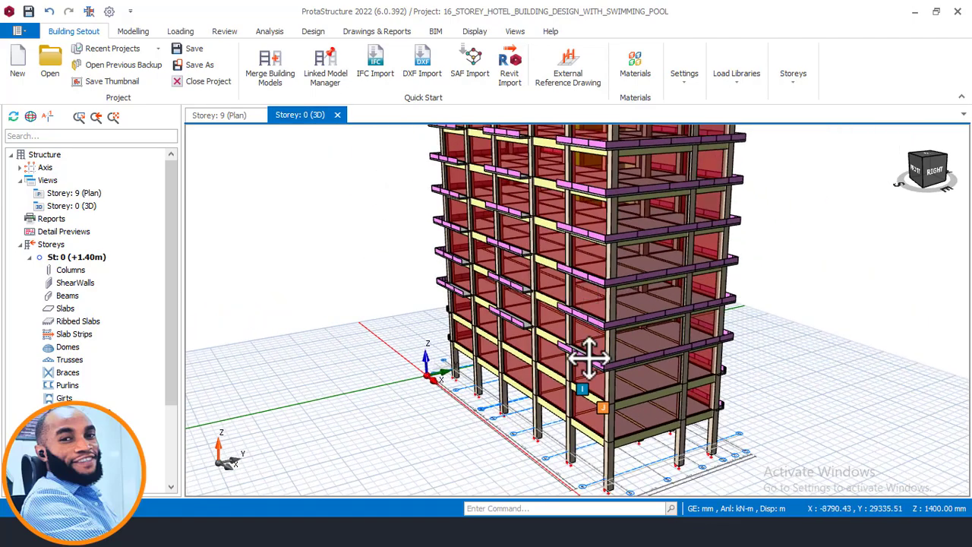
{"action": "scroll", "coordinate": [587, 332], "scroll_direction": "up", "scroll_amount": 2}
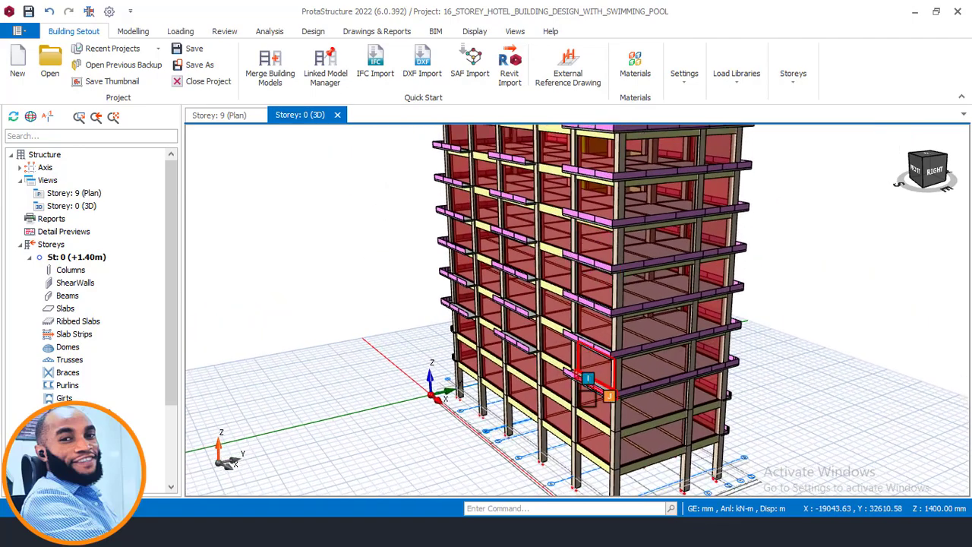
{"action": "scroll", "coordinate": [589, 377], "scroll_direction": "up", "scroll_amount": 2}
{"action": "mouse_move", "coordinate": [590, 377]}
{"action": "middle_mouse_down"}
{"action": "mouse_move", "coordinate": [608, 375]}
{"action": "mouse_move", "coordinate": [603, 368]}
{"action": "middle_mouse_up"}
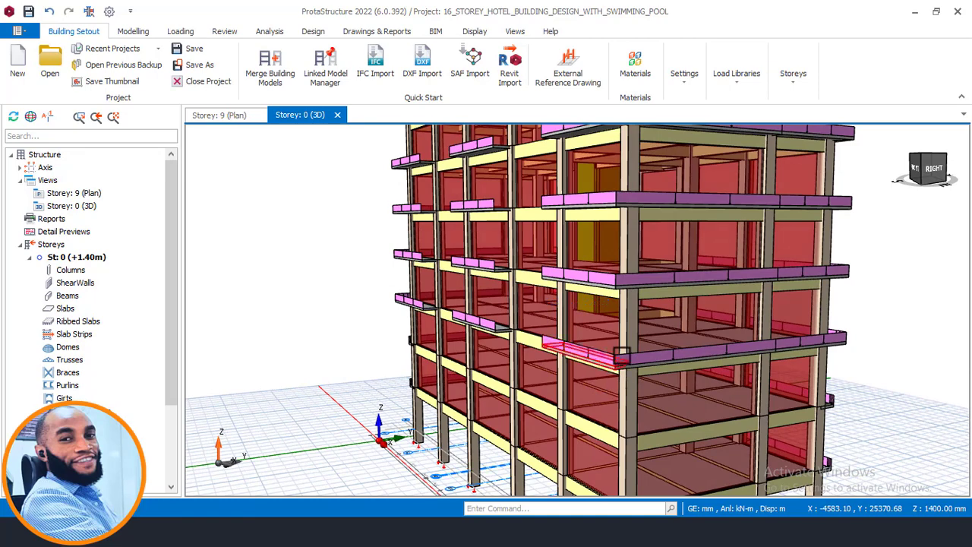
{"action": "scroll", "coordinate": [592, 378], "scroll_direction": "down", "scroll_amount": 3}
{"action": "middle_click_drag", "start_coordinate": [594, 323], "coordinate": [581, 415]}
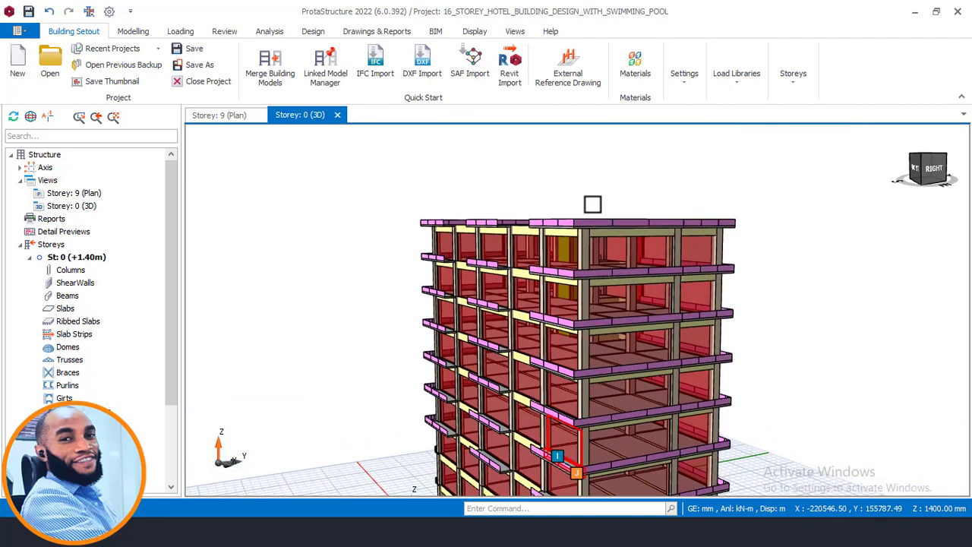
{"action": "middle_click_drag", "start_coordinate": [465, 258], "coordinate": [503, 258]}
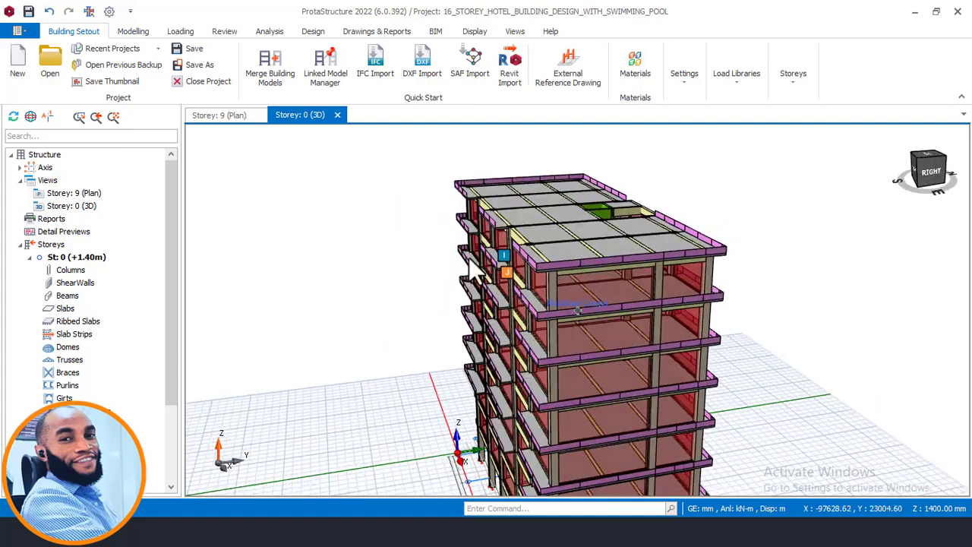
{"action": "middle_click_drag", "start_coordinate": [561, 278], "coordinate": [635, 259]}
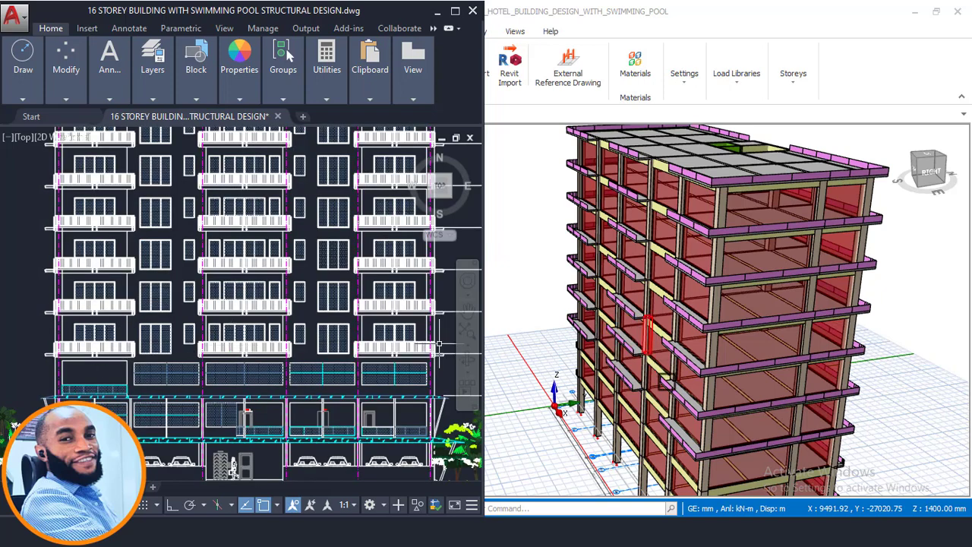
Step: Compare the 3D model with the front elevation in AutoCAD, examining the planted middle bay and the storeys above it
{"action": "scroll", "coordinate": [619, 380], "scroll_direction": "up", "scroll_amount": 2}
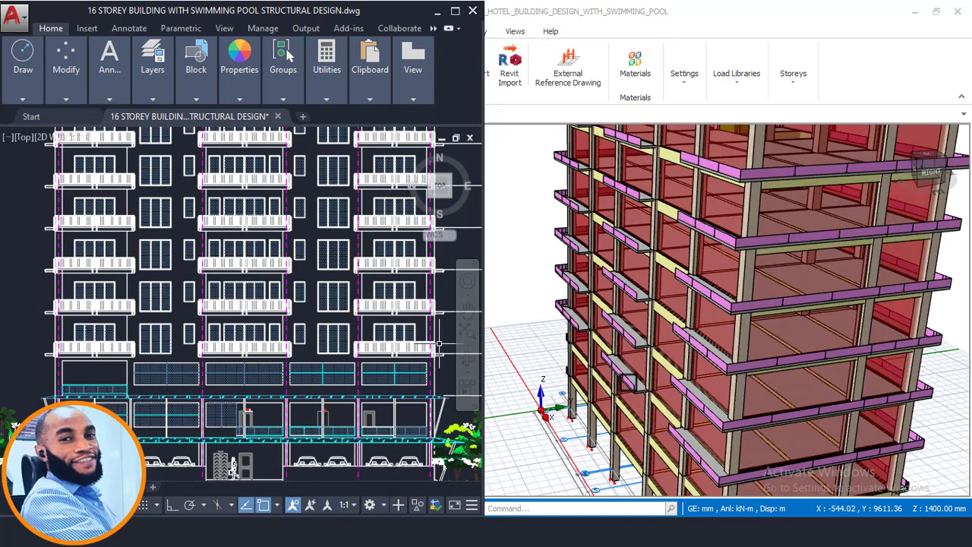
{"action": "scroll", "coordinate": [570, 349], "scroll_direction": "down", "scroll_amount": 3}
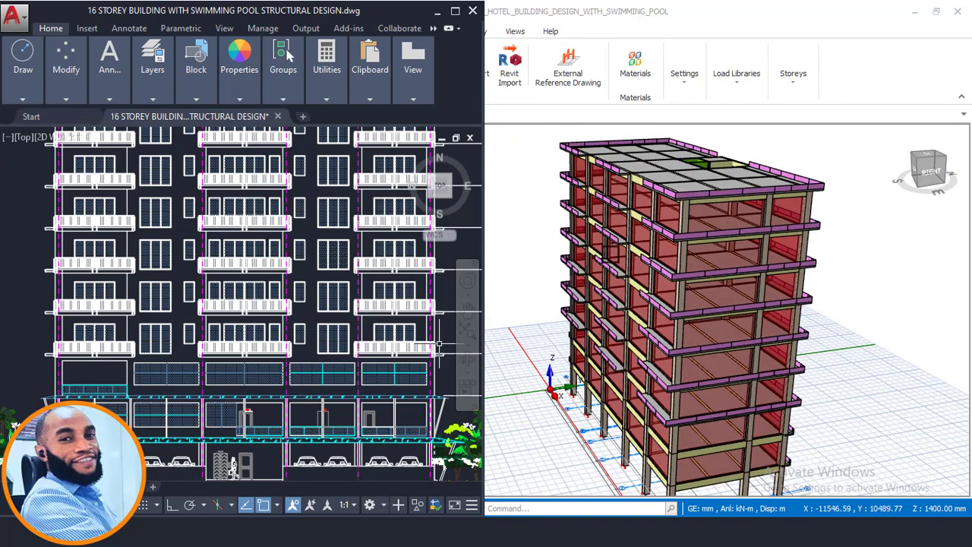
{"action": "scroll", "coordinate": [380, 325], "scroll_direction": "down", "scroll_amount": 5}
{"action": "middle_click_drag", "start_coordinate": [368, 250], "coordinate": [354, 284]}
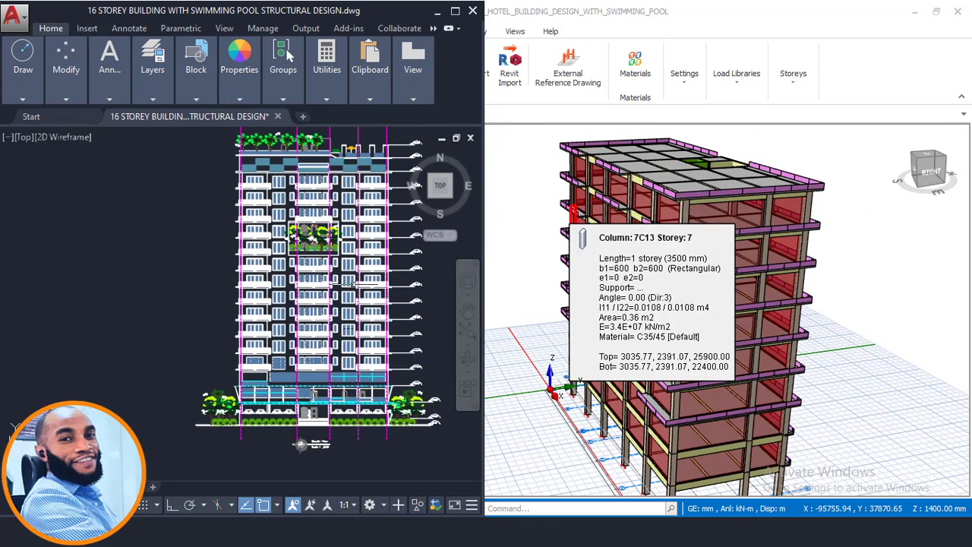
{"action": "scroll", "coordinate": [332, 283], "scroll_direction": "up", "scroll_amount": 5}
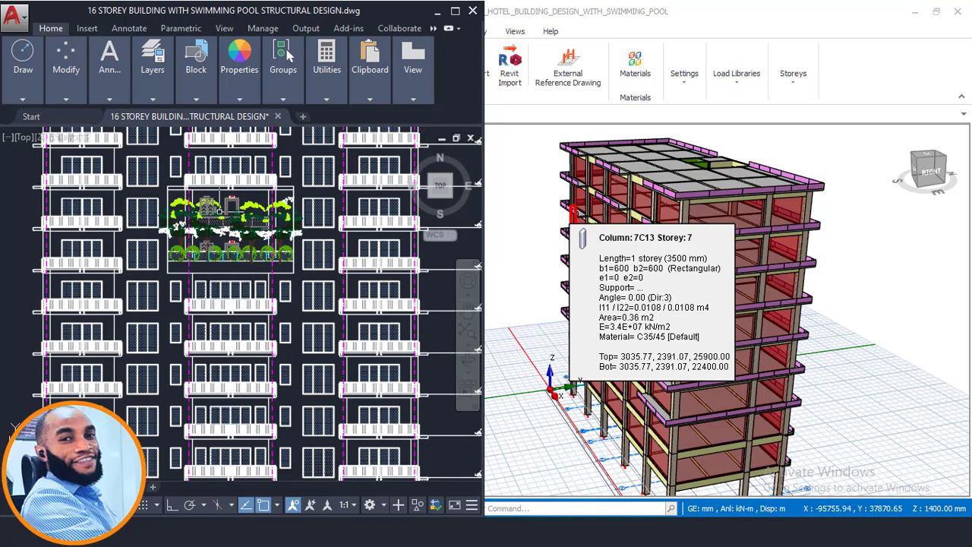
{"action": "middle_click_drag", "start_coordinate": [209, 238], "coordinate": [177, 343]}
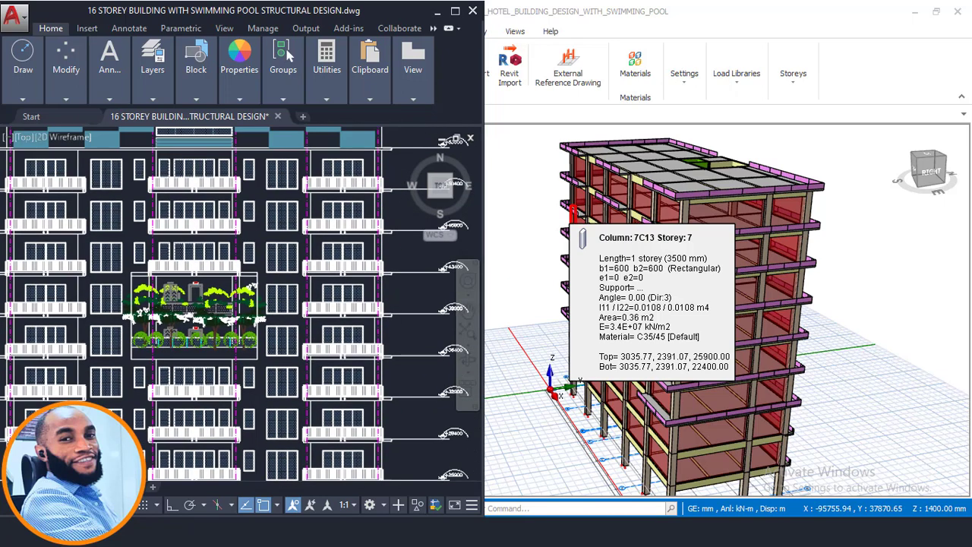
{"action": "scroll", "coordinate": [198, 302], "scroll_direction": "down", "scroll_amount": 2}
{"action": "scroll", "coordinate": [189, 286], "scroll_direction": "up", "scroll_amount": 2}
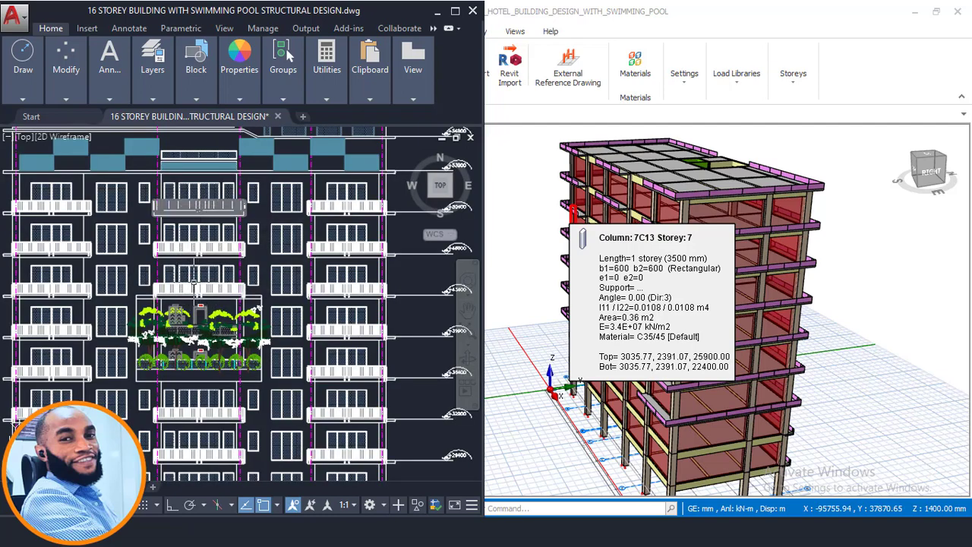
{"action": "scroll", "coordinate": [161, 260], "scroll_direction": "down", "scroll_amount": 4}
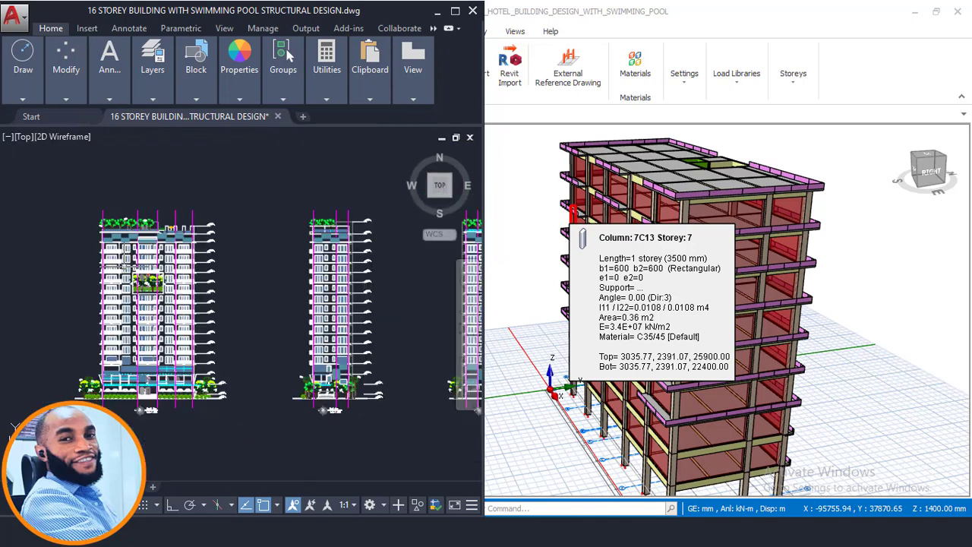
Step: Find the 13th & 14th Floor and 11th & 12th Floor plans in the drawing and examine their layouts
{"action": "scroll", "coordinate": [160, 378], "scroll_direction": "down", "scroll_amount": 5}
{"action": "middle_click_drag", "start_coordinate": [329, 220], "coordinate": [244, 327]}
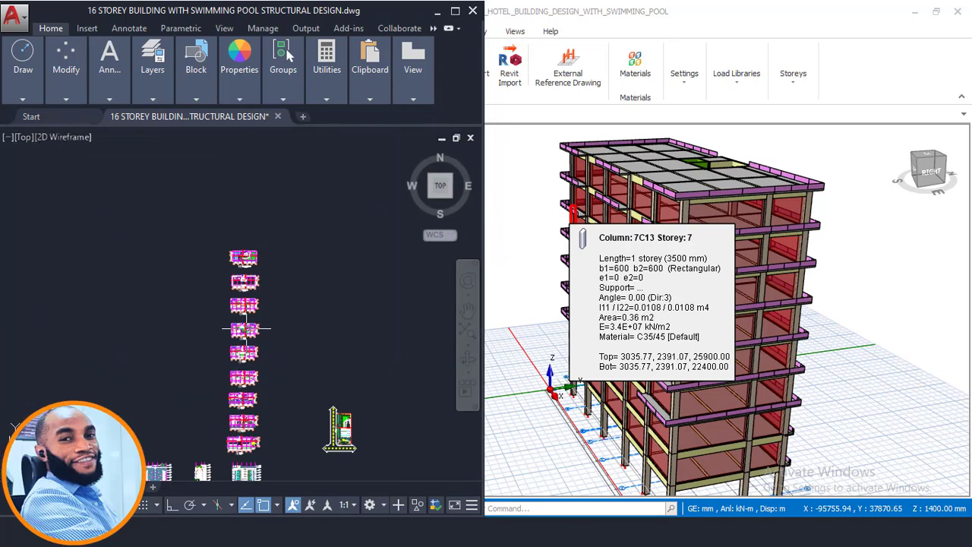
{"action": "scroll", "coordinate": [243, 325], "scroll_direction": "up", "scroll_amount": 7}
{"action": "scroll", "coordinate": [241, 298], "scroll_direction": "up", "scroll_amount": 5}
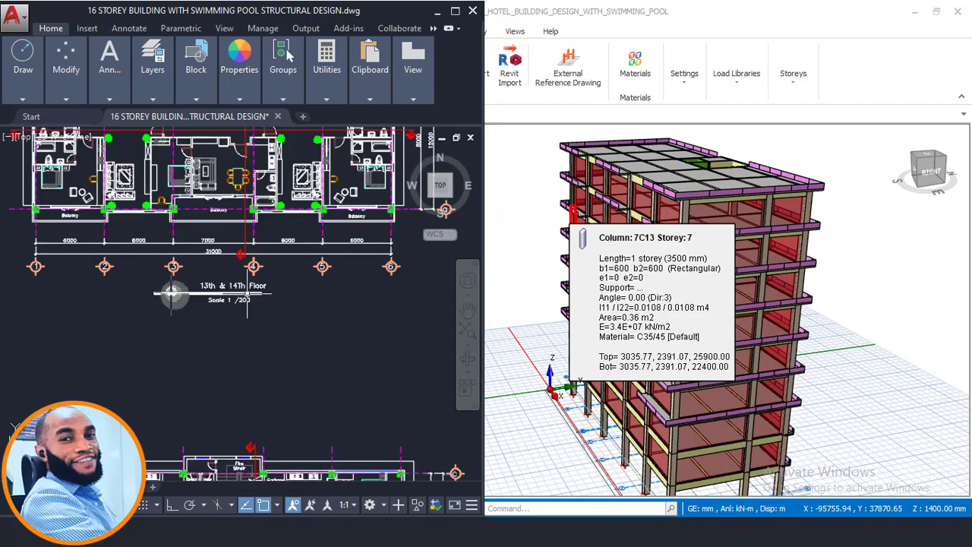
{"action": "scroll", "coordinate": [274, 274], "scroll_direction": "down", "scroll_amount": 4}
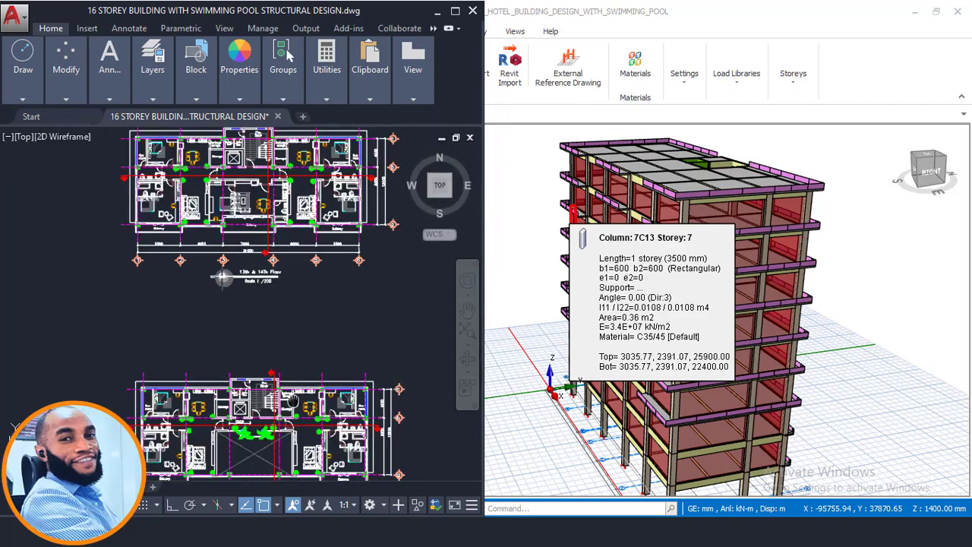
{"action": "middle_click_drag", "start_coordinate": [293, 400], "coordinate": [272, 253]}
{"action": "scroll", "coordinate": [234, 376], "scroll_direction": "up", "scroll_amount": 5}
{"action": "scroll", "coordinate": [296, 402], "scroll_direction": "down", "scroll_amount": 4}
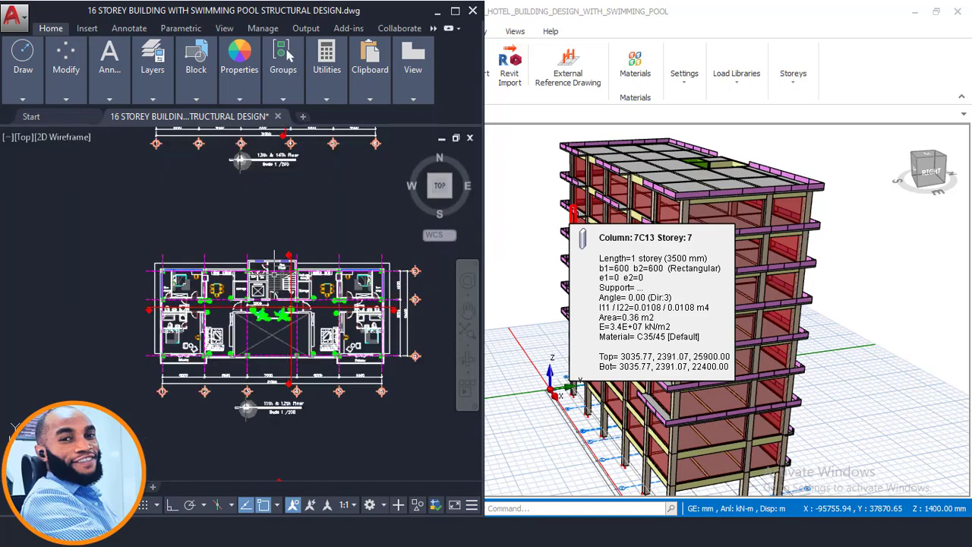
Step: Locate the 15th Floor (storage floor) plan and examine its column grid, stair and lift core and water tank areas
{"action": "middle_click_drag", "start_coordinate": [284, 137], "coordinate": [269, 448]}
{"action": "scroll", "coordinate": [264, 243], "scroll_direction": "up", "scroll_amount": 2}
{"action": "scroll", "coordinate": [264, 242], "scroll_direction": "up", "scroll_amount": 4}
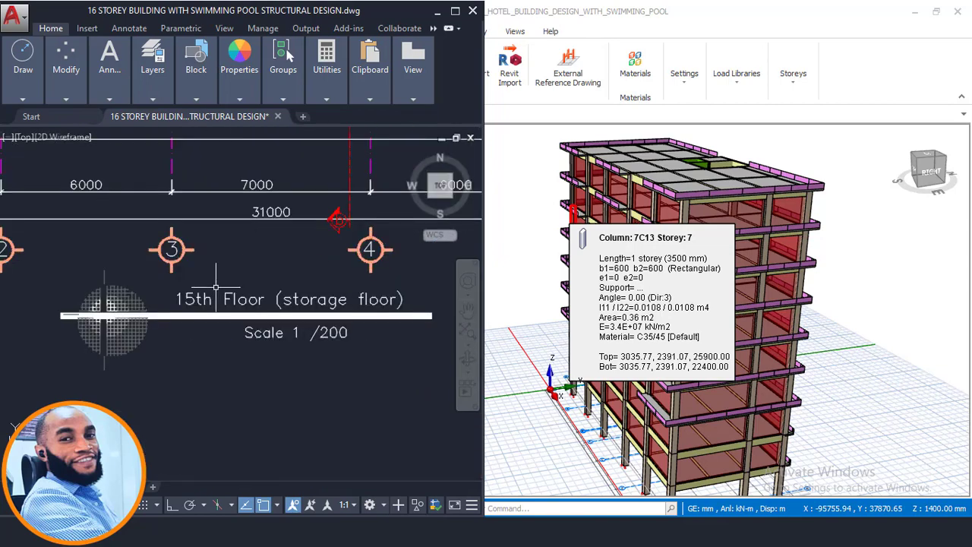
{"action": "scroll", "coordinate": [277, 307], "scroll_direction": "down", "scroll_amount": 4}
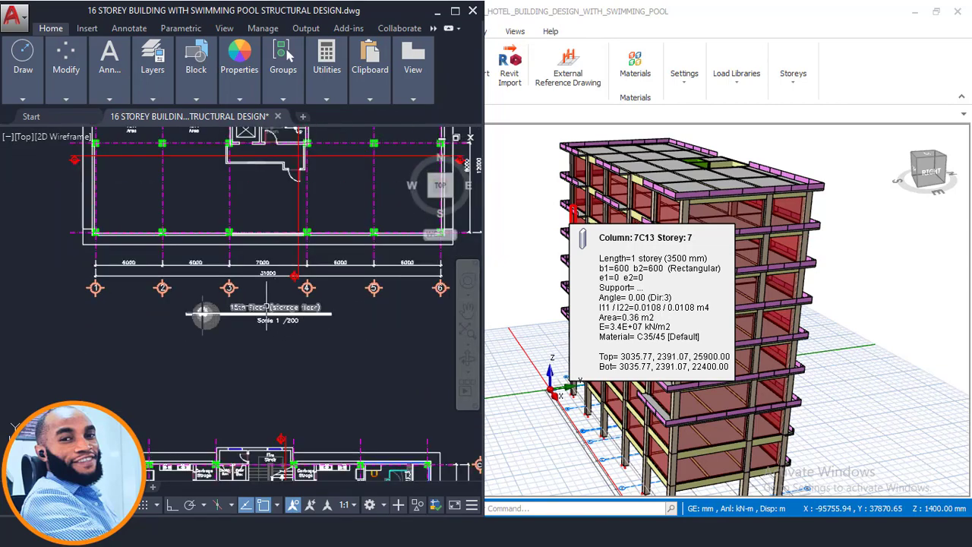
{"action": "scroll", "coordinate": [266, 307], "scroll_direction": "up", "scroll_amount": 4}
{"action": "scroll", "coordinate": [267, 307], "scroll_direction": "down", "scroll_amount": 4}
{"action": "middle_click_drag", "start_coordinate": [300, 306], "coordinate": [266, 391]}
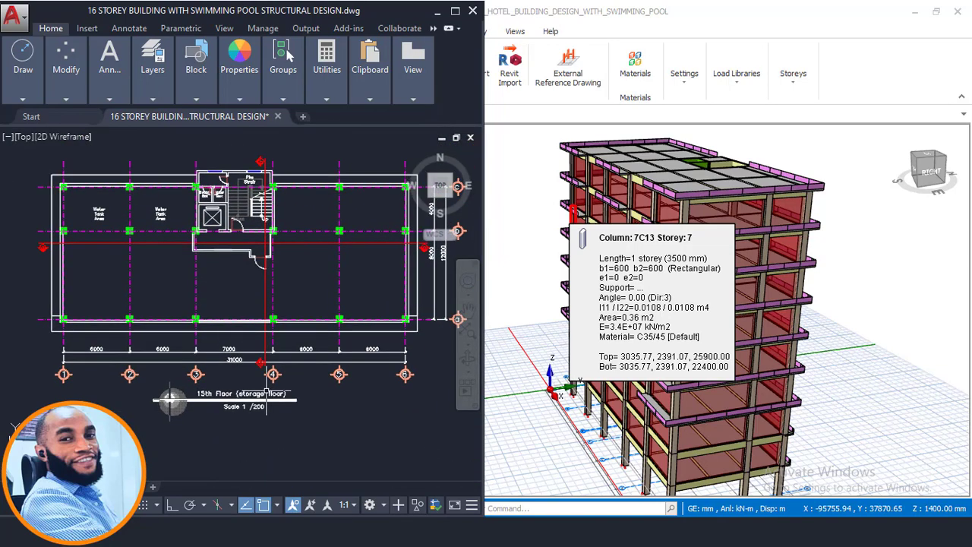
{"action": "scroll", "coordinate": [232, 395], "scroll_direction": "up", "scroll_amount": 4}
{"action": "scroll", "coordinate": [244, 366], "scroll_direction": "down", "scroll_amount": 5}
Step: Locate the Roof (Garden roof & Swimming pool) plan, examine its layout and review it alongside the floor plans below
{"action": "middle_click_drag", "start_coordinate": [247, 138], "coordinate": [257, 307]}
{"action": "scroll", "coordinate": [257, 307], "scroll_direction": "up", "scroll_amount": 4}
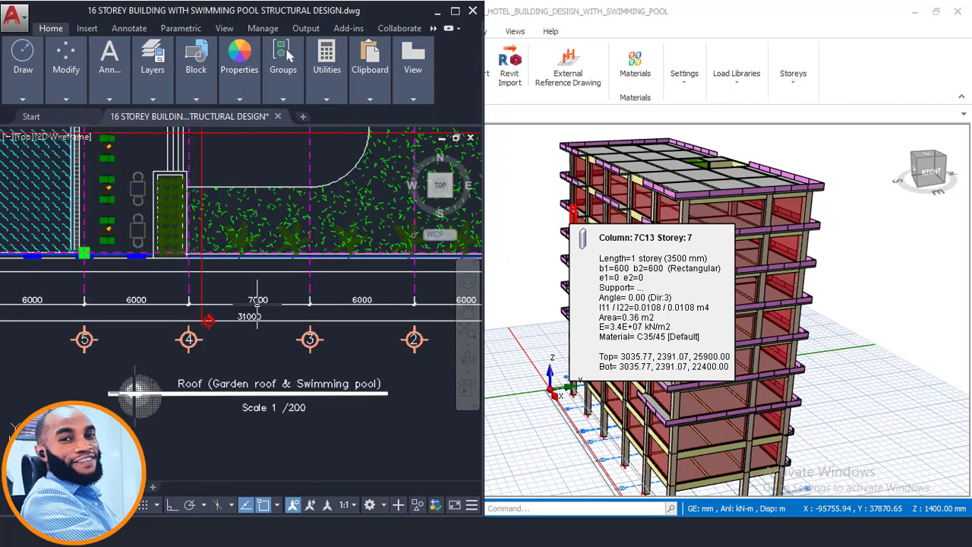
{"action": "scroll", "coordinate": [253, 397], "scroll_direction": "up", "scroll_amount": 2}
{"action": "scroll", "coordinate": [278, 285], "scroll_direction": "down", "scroll_amount": 5}
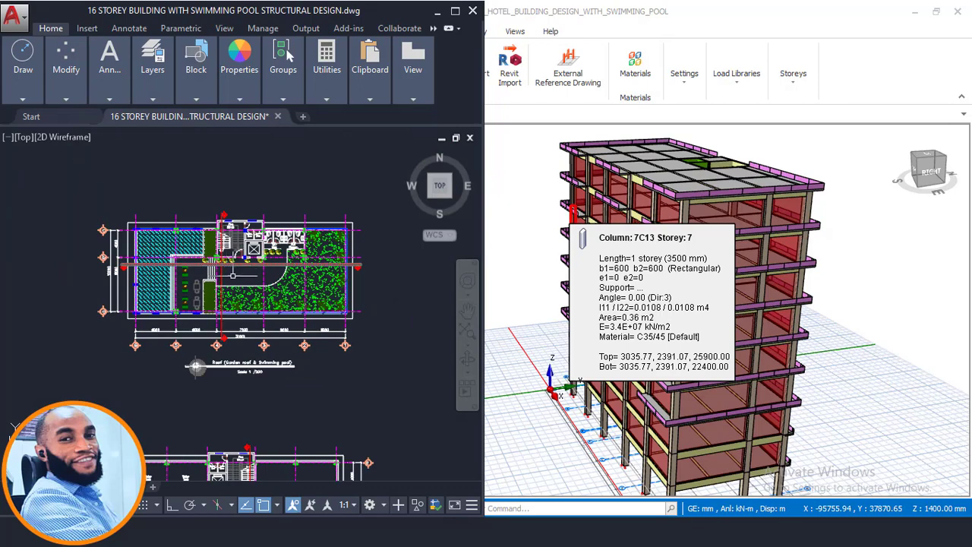
{"action": "scroll", "coordinate": [212, 257], "scroll_direction": "up", "scroll_amount": 2}
{"action": "scroll", "coordinate": [194, 253], "scroll_direction": "down", "scroll_amount": 6}
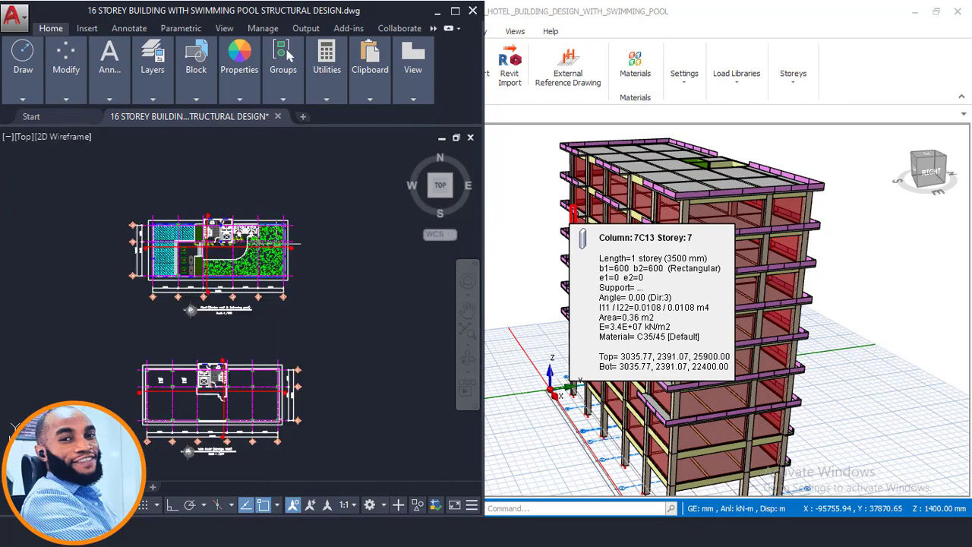
{"action": "middle_click_drag", "start_coordinate": [311, 256], "coordinate": [292, 214]}
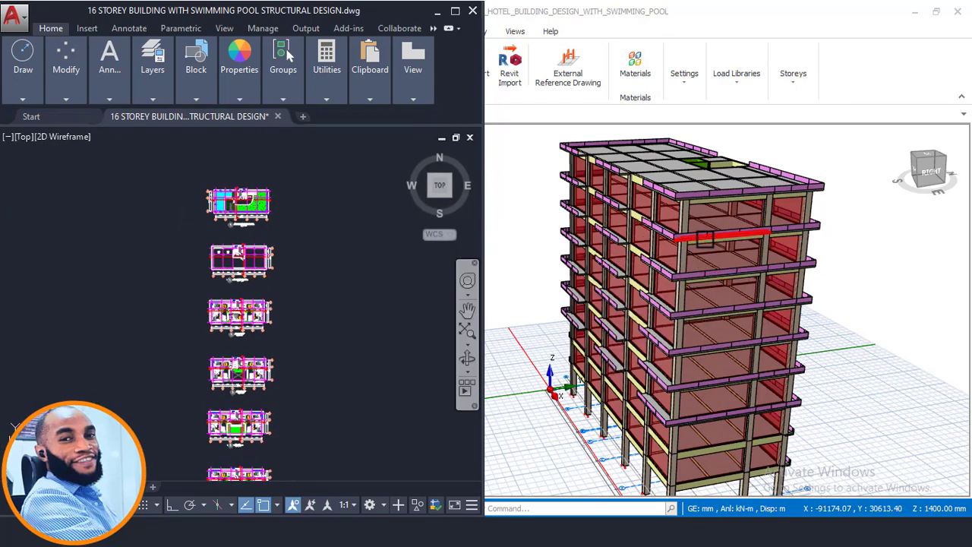
Step: Switch to ProtaStructure and inspect the 3D model from its front and right sides
{"action": "middle_click_drag", "start_coordinate": [705, 239], "coordinate": [772, 236]}
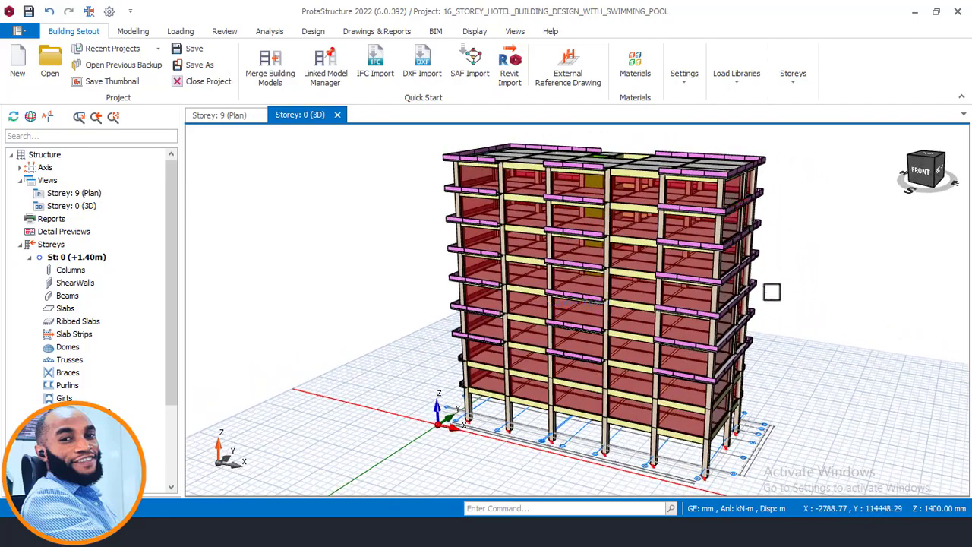
{"action": "middle_click_drag", "start_coordinate": [772, 296], "coordinate": [653, 287]}
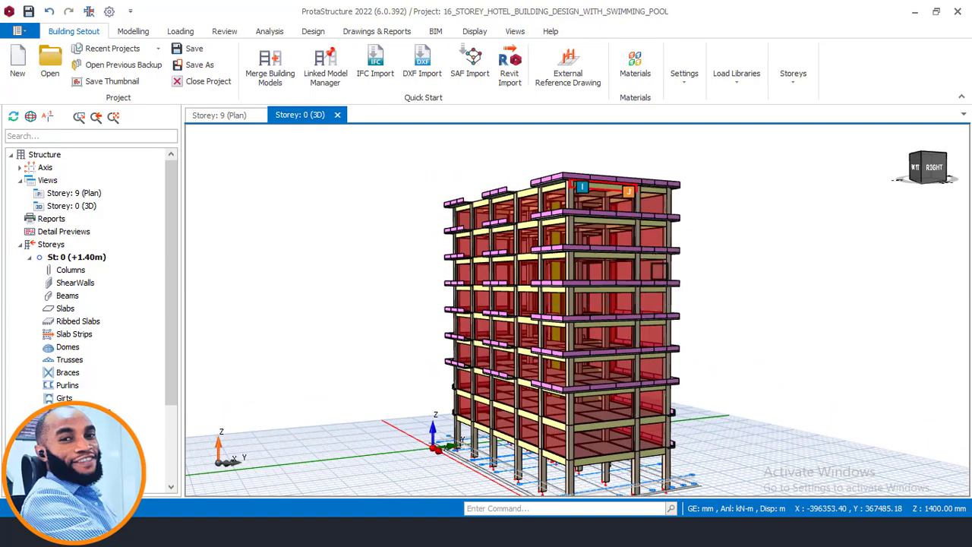
{"action": "middle_click_drag", "start_coordinate": [604, 317], "coordinate": [387, 347]}
{"action": "middle_click_drag", "start_coordinate": [534, 341], "coordinate": [563, 300]}
Step: Switch to AutoCAD, locate the 10th Floor plan and compare its green roof area with the top storey of the ProtaStructure model
{"action": "key", "text": "alt+Tab"}
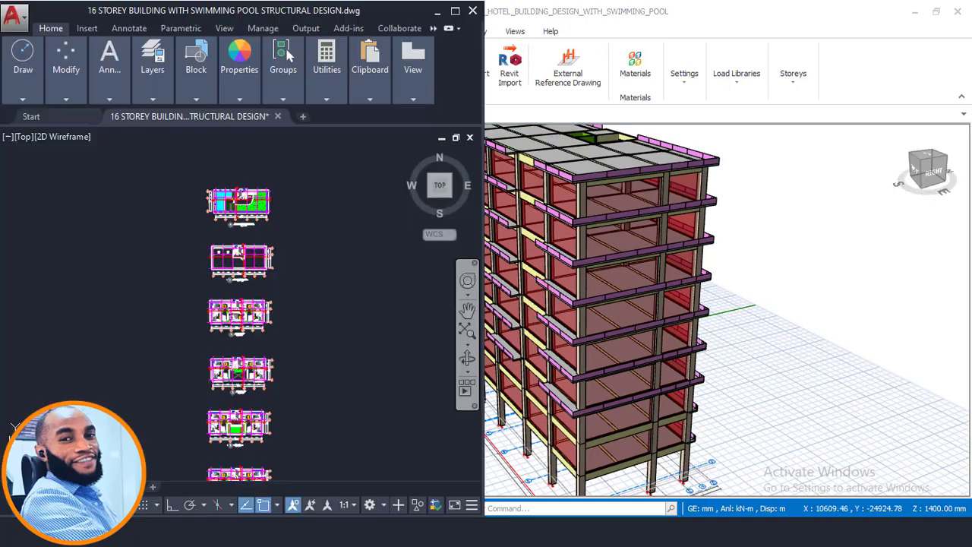
{"action": "scroll", "coordinate": [327, 273], "scroll_direction": "down", "scroll_amount": 4}
{"action": "scroll", "coordinate": [273, 333], "scroll_direction": "up", "scroll_amount": 4}
{"action": "scroll", "coordinate": [319, 327], "scroll_direction": "up", "scroll_amount": 6}
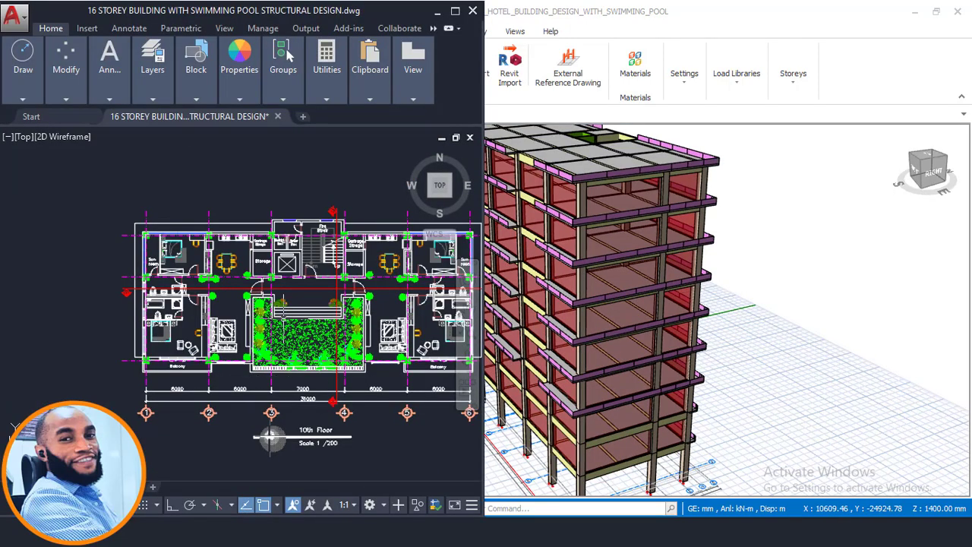
{"action": "middle_click_drag", "start_coordinate": [283, 313], "coordinate": [204, 309]}
{"action": "middle_click_drag", "start_coordinate": [291, 353], "coordinate": [279, 363]}
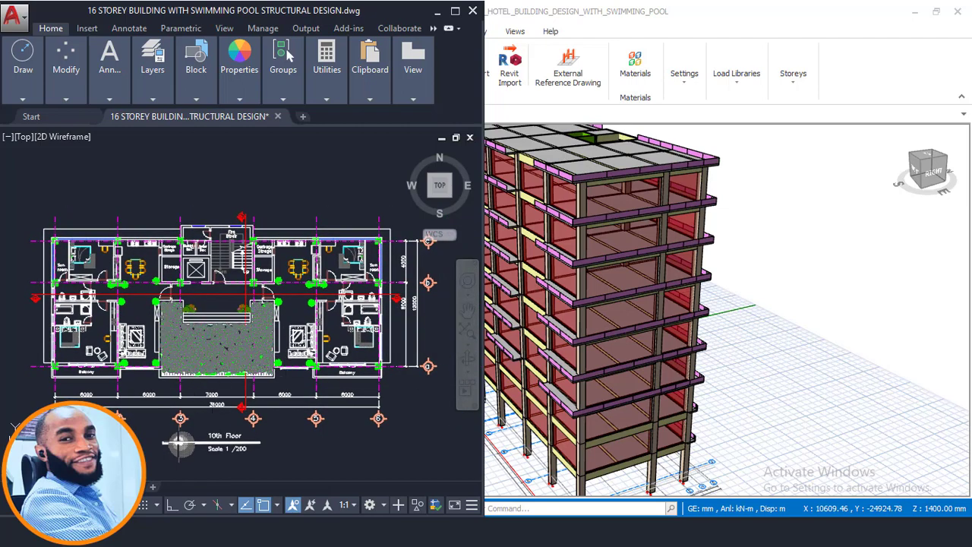
{"action": "middle_click_drag", "start_coordinate": [626, 237], "coordinate": [731, 281]}
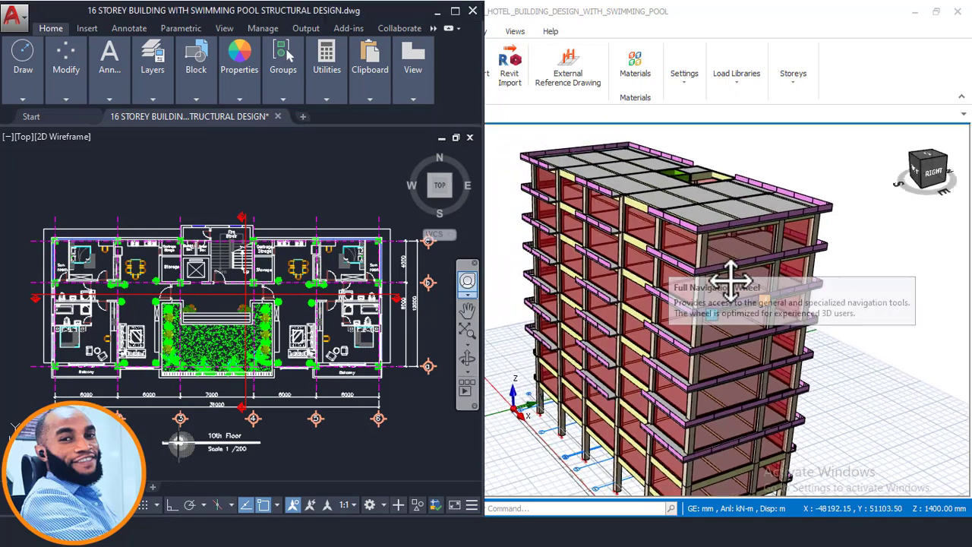
{"action": "mouse_move", "coordinate": [674, 251]}
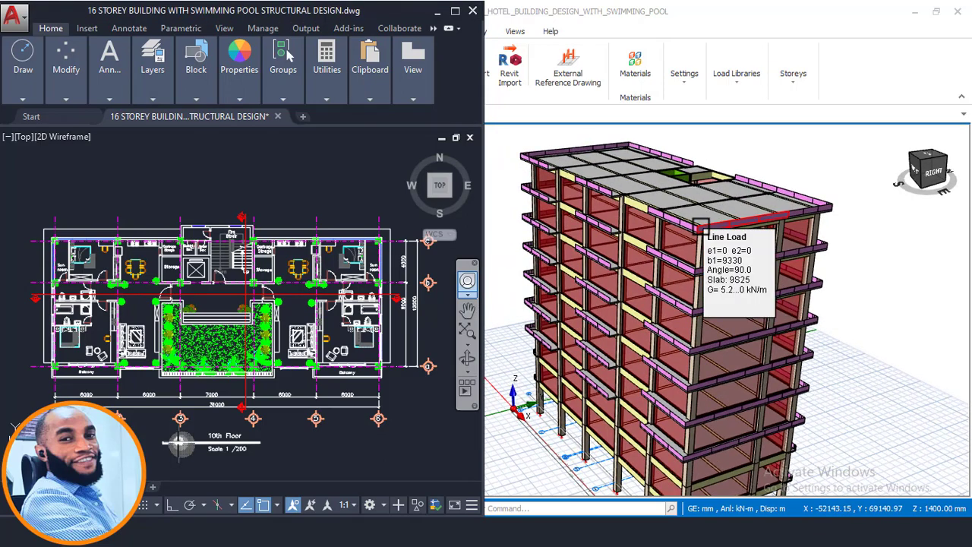
Step: Review the 10th Floor plan's green area, then locate the Green Roof system in the building's cross-section through the staircase
{"action": "scroll", "coordinate": [199, 379], "scroll_direction": "up", "scroll_amount": 3}
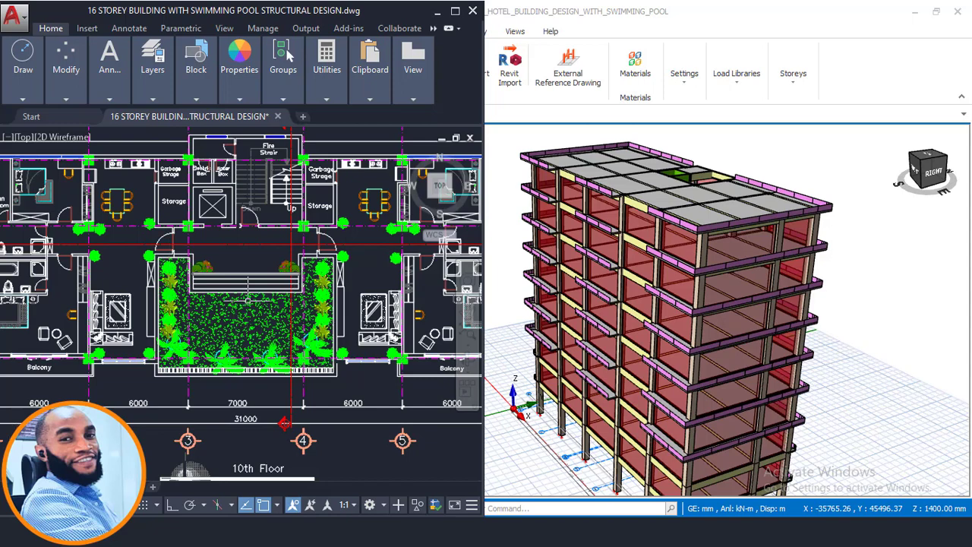
{"action": "scroll", "coordinate": [248, 300], "scroll_direction": "down", "scroll_amount": 6}
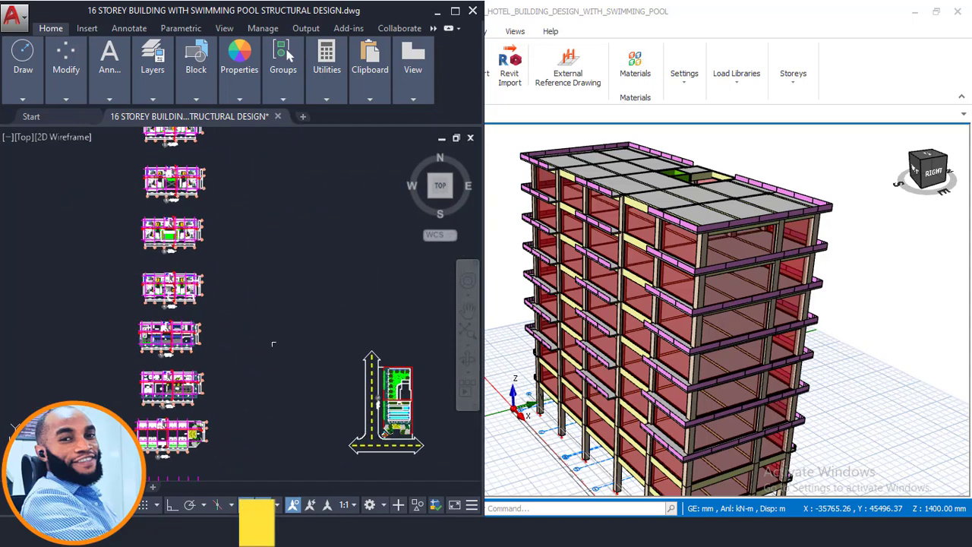
{"action": "scroll", "coordinate": [253, 255], "scroll_direction": "down", "scroll_amount": 4}
{"action": "middle_click_drag", "start_coordinate": [346, 343], "coordinate": [348, 248]}
{"action": "scroll", "coordinate": [227, 309], "scroll_direction": "up", "scroll_amount": 7}
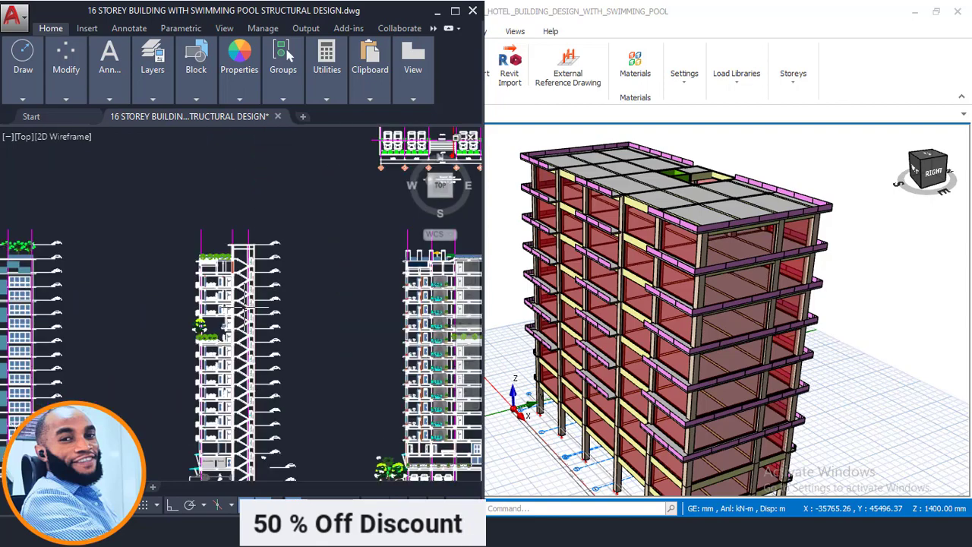
{"action": "scroll", "coordinate": [228, 308], "scroll_direction": "up", "scroll_amount": 8}
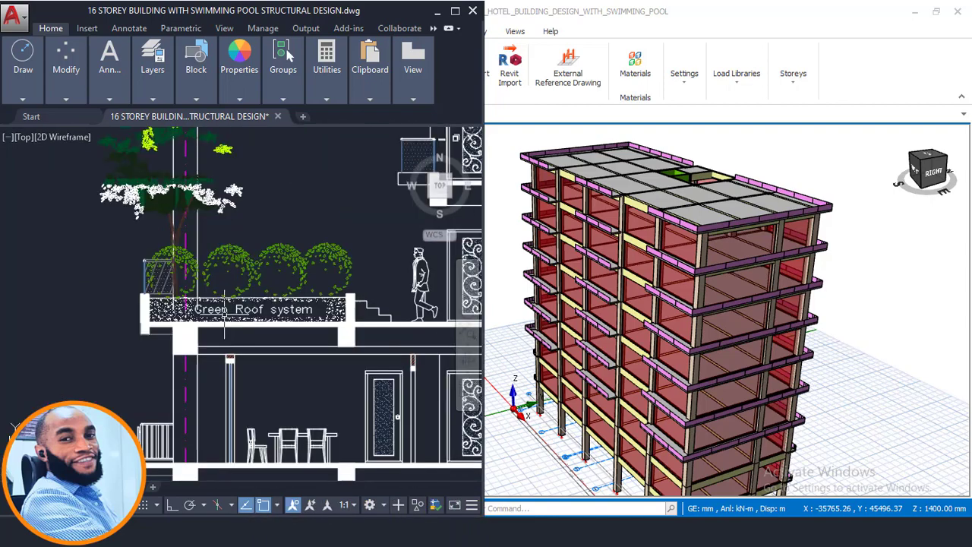
{"action": "scroll", "coordinate": [224, 308], "scroll_direction": "up", "scroll_amount": 2}
{"action": "scroll", "coordinate": [343, 311], "scroll_direction": "down", "scroll_amount": 2}
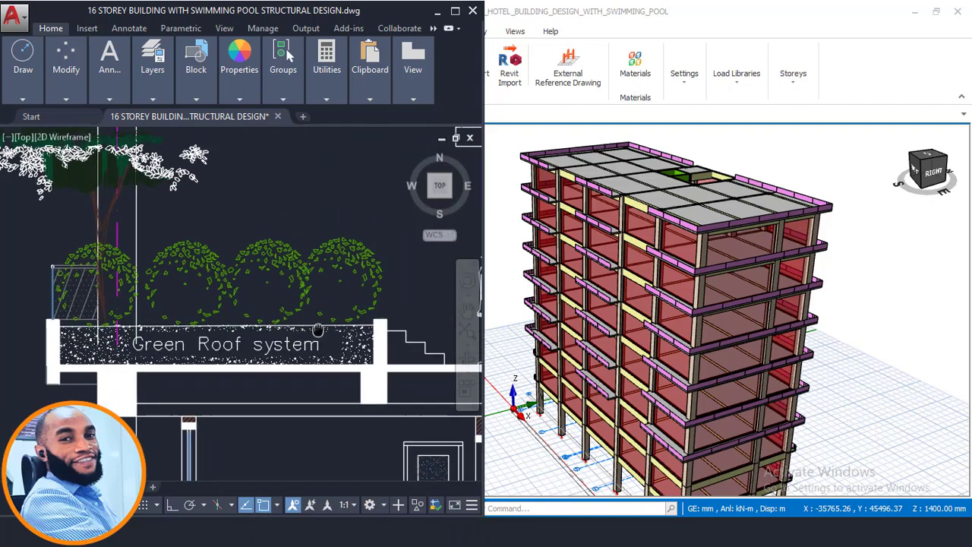
Step: Examine the Green Roof system section, including its tree, shrubs, steps, supporting slab and beams, and the storeys directly above and below
{"action": "scroll", "coordinate": [178, 299], "scroll_direction": "down", "scroll_amount": 2}
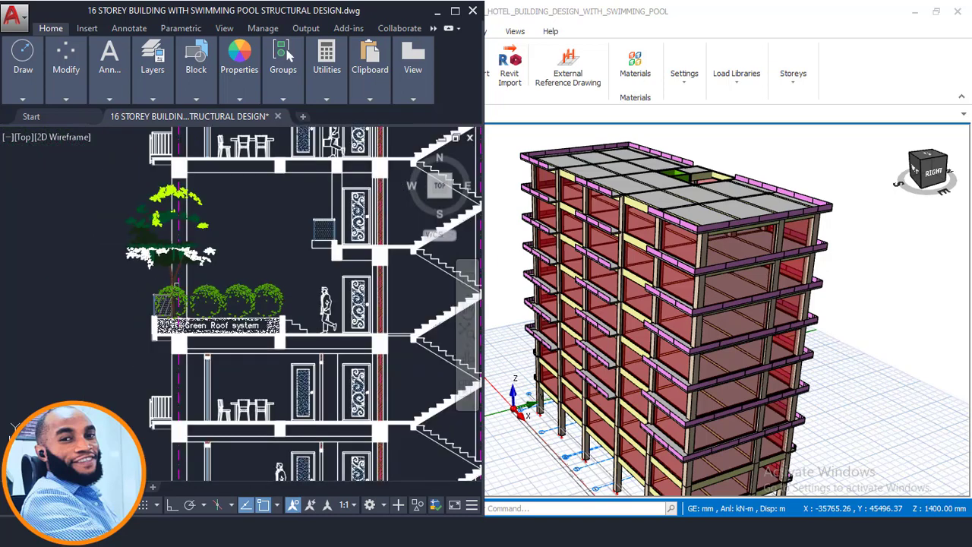
{"action": "scroll", "coordinate": [159, 190], "scroll_direction": "up", "scroll_amount": 2}
{"action": "scroll", "coordinate": [159, 227], "scroll_direction": "down", "scroll_amount": 3}
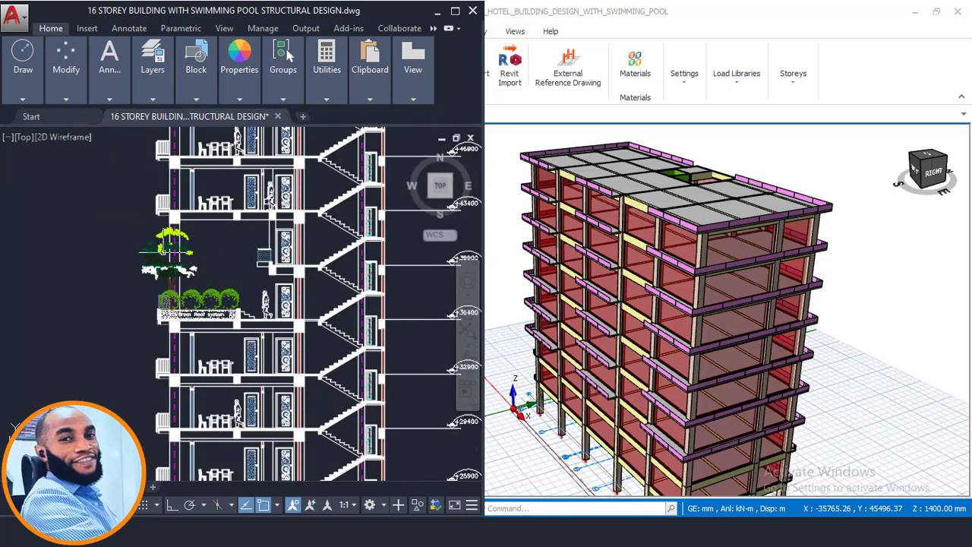
{"action": "scroll", "coordinate": [158, 270], "scroll_direction": "up", "scroll_amount": 4}
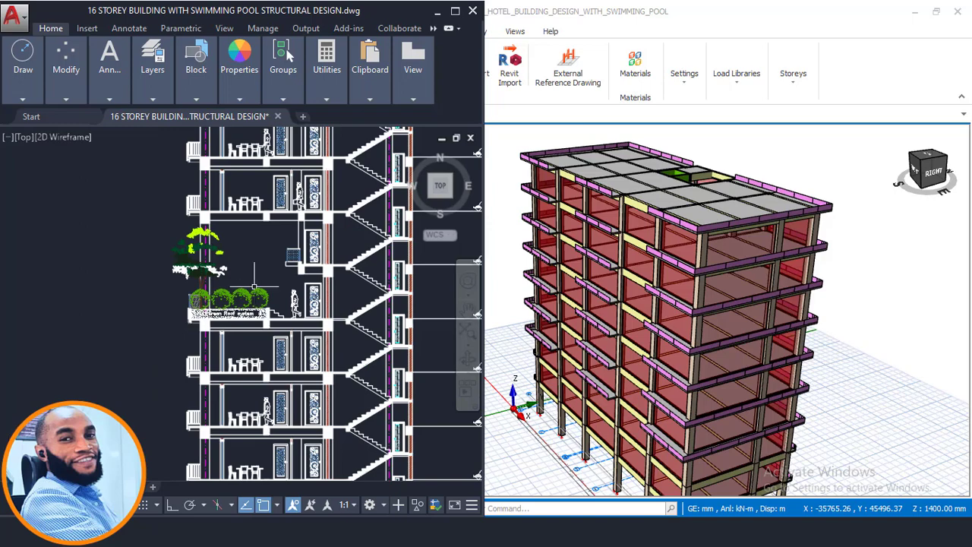
{"action": "scroll", "coordinate": [254, 287], "scroll_direction": "up", "scroll_amount": 5}
{"action": "scroll", "coordinate": [135, 212], "scroll_direction": "down", "scroll_amount": 4}
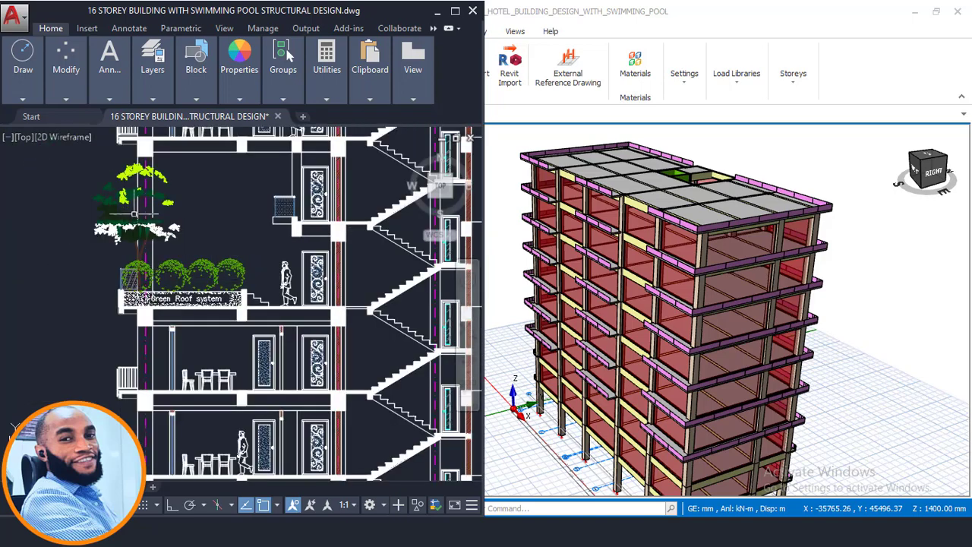
{"action": "scroll", "coordinate": [135, 213], "scroll_direction": "up", "scroll_amount": 3}
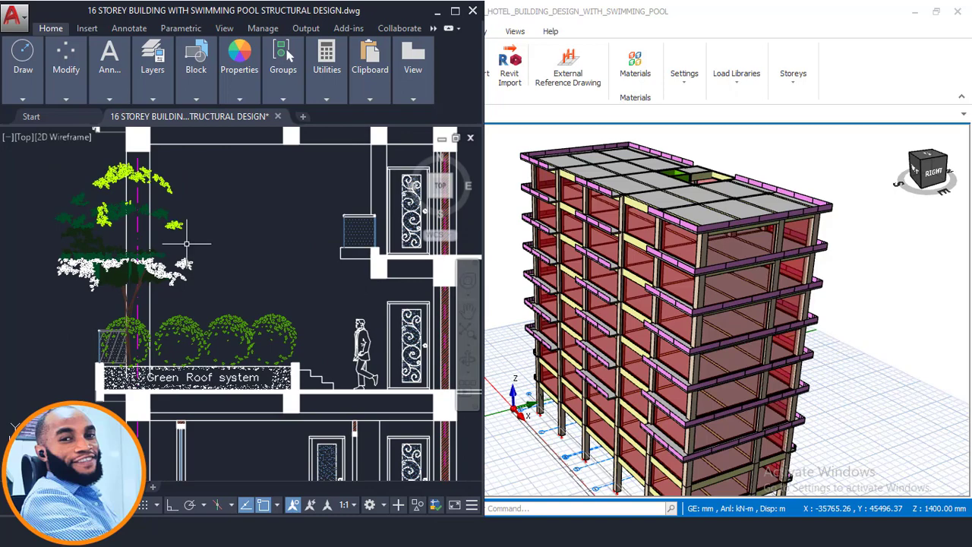
{"action": "scroll", "coordinate": [186, 244], "scroll_direction": "down", "scroll_amount": 2}
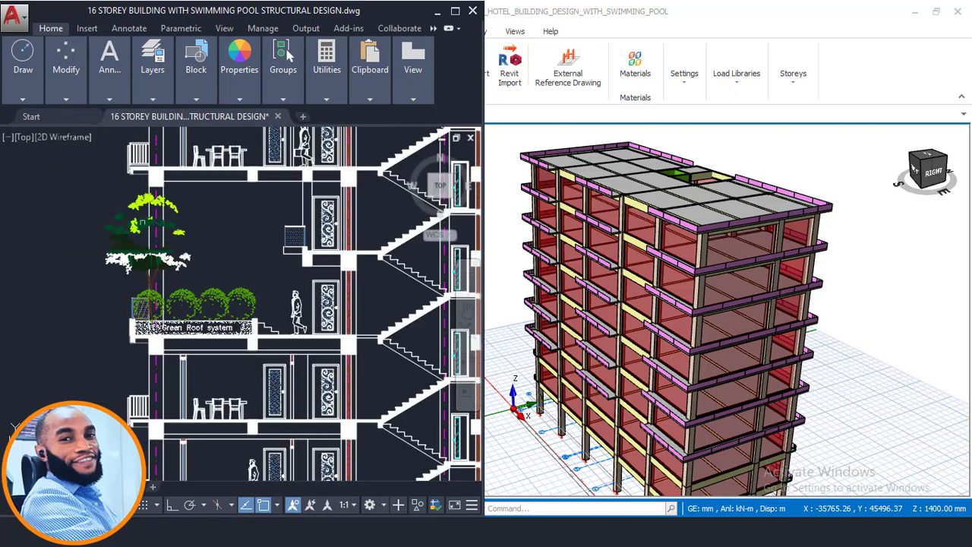
{"action": "scroll", "coordinate": [135, 209], "scroll_direction": "up", "scroll_amount": 2}
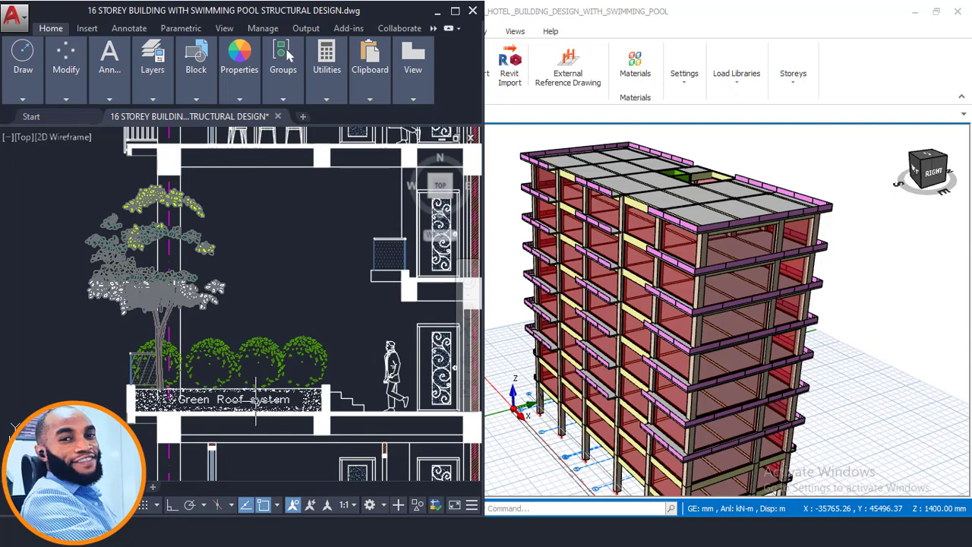
{"action": "scroll", "coordinate": [256, 398], "scroll_direction": "up", "scroll_amount": 2}
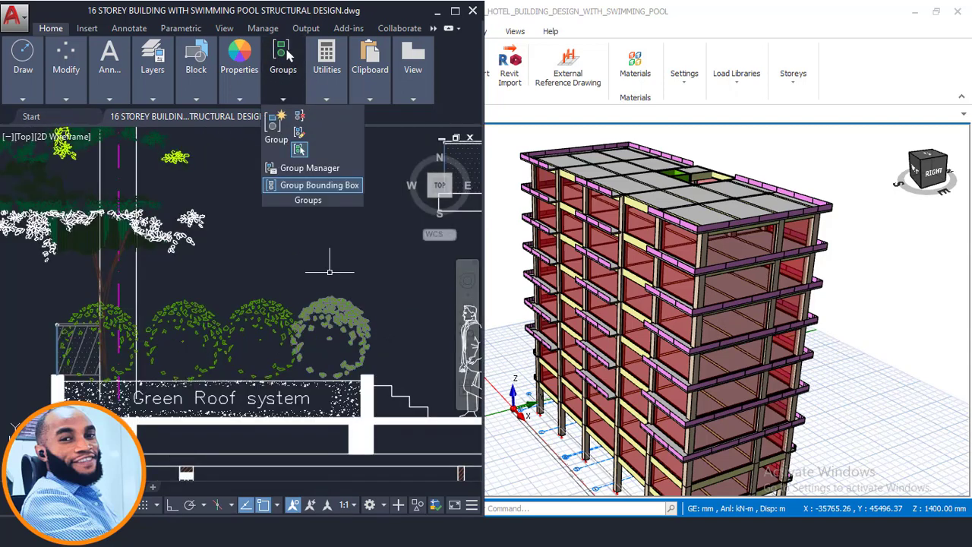
Step: Maximize the AutoCAD window and measure the depth of the Green Roof system's soil layer with a linear dimension, without placing it
{"action": "left_click", "coordinate": [453, 12]}
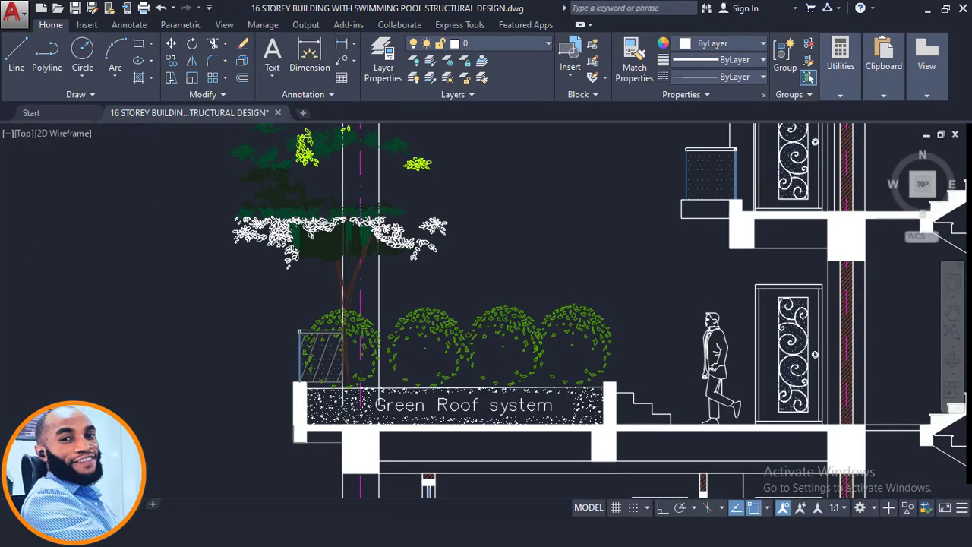
{"action": "key", "text": "space"}
{"action": "scroll", "coordinate": [614, 396], "scroll_direction": "up", "scroll_amount": 5}
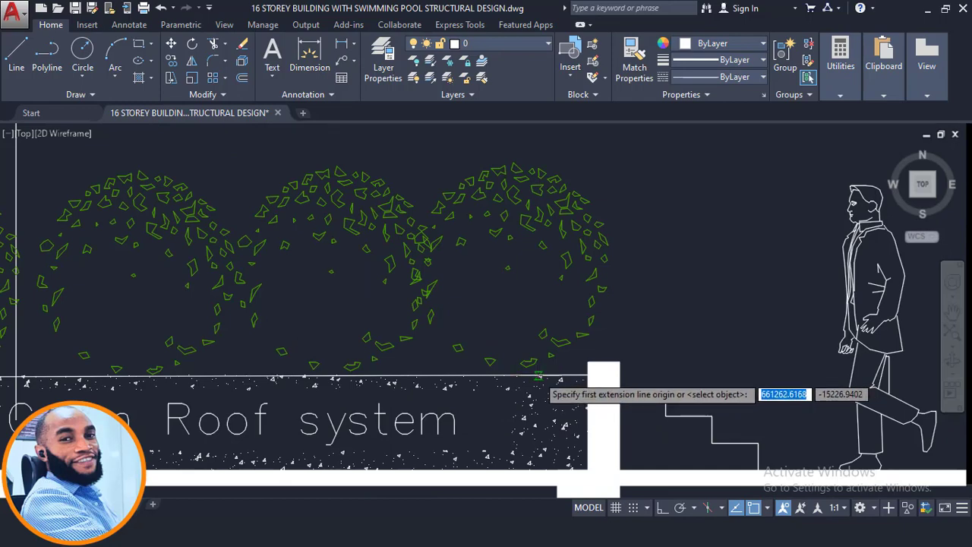
{"action": "left_click", "coordinate": [538, 376]}
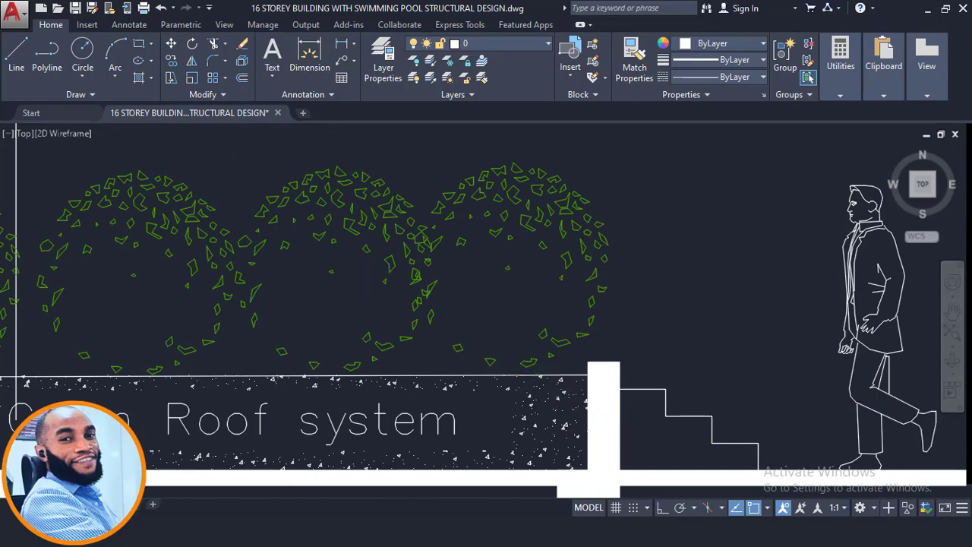
{"action": "left_click", "coordinate": [538, 469]}
{"action": "scroll", "coordinate": [522, 437], "scroll_direction": "up", "scroll_amount": 2}
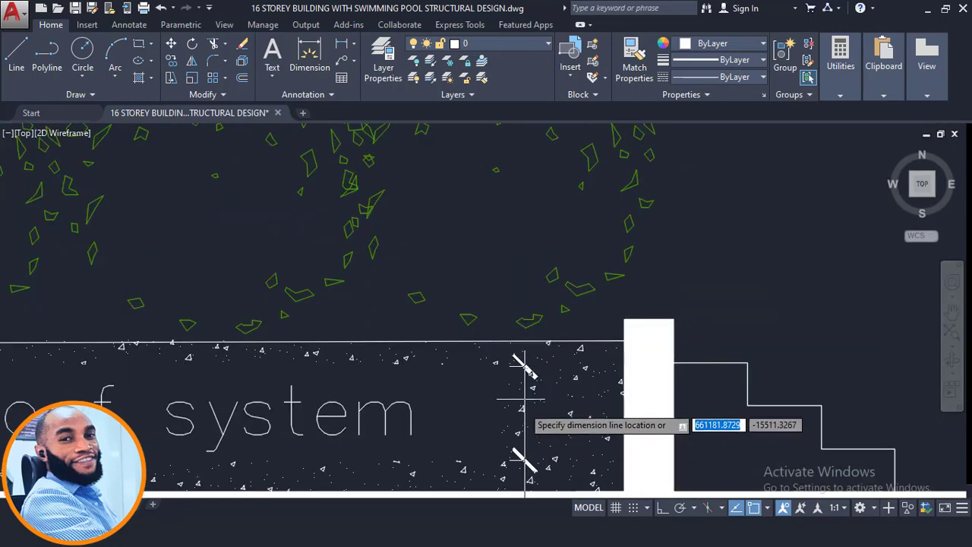
{"action": "scroll", "coordinate": [522, 397], "scroll_direction": "down", "scroll_amount": 3}
{"action": "scroll", "coordinate": [508, 433], "scroll_direction": "up", "scroll_amount": 2}
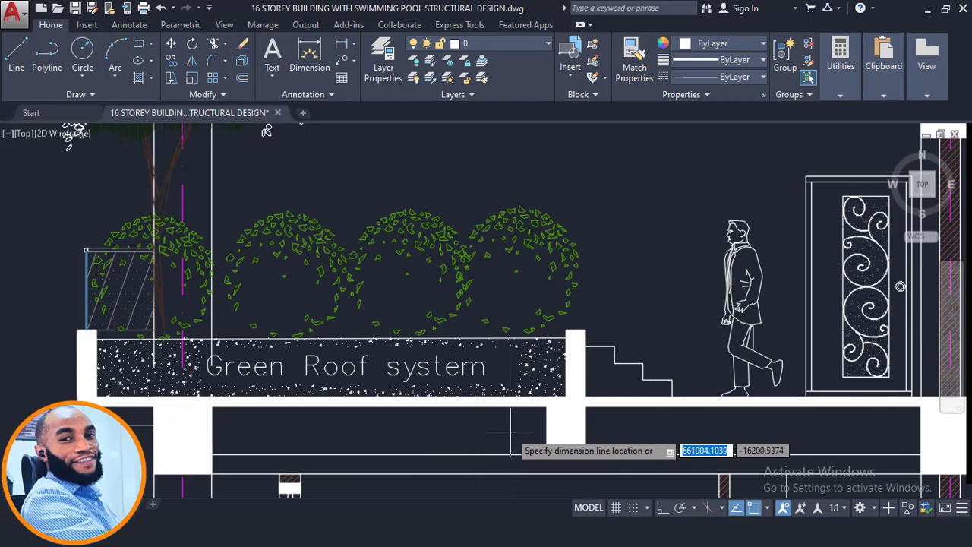
{"action": "key", "text": "Escape"}
Step: Examine how the green roof sits between the storeys in the section, checking its supporting beams against the level marks
{"action": "scroll", "coordinate": [455, 296], "scroll_direction": "down", "scroll_amount": 3}
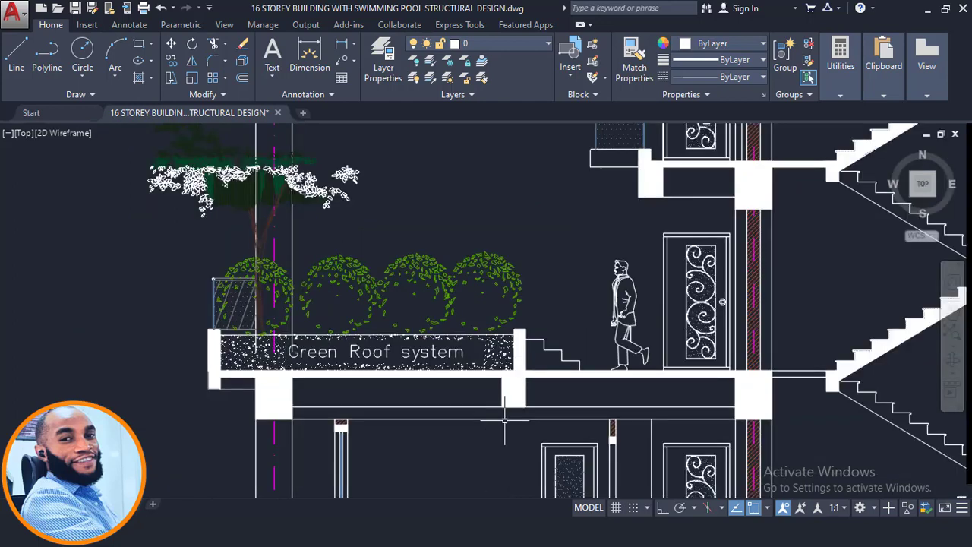
{"action": "scroll", "coordinate": [455, 297], "scroll_direction": "up", "scroll_amount": 1}
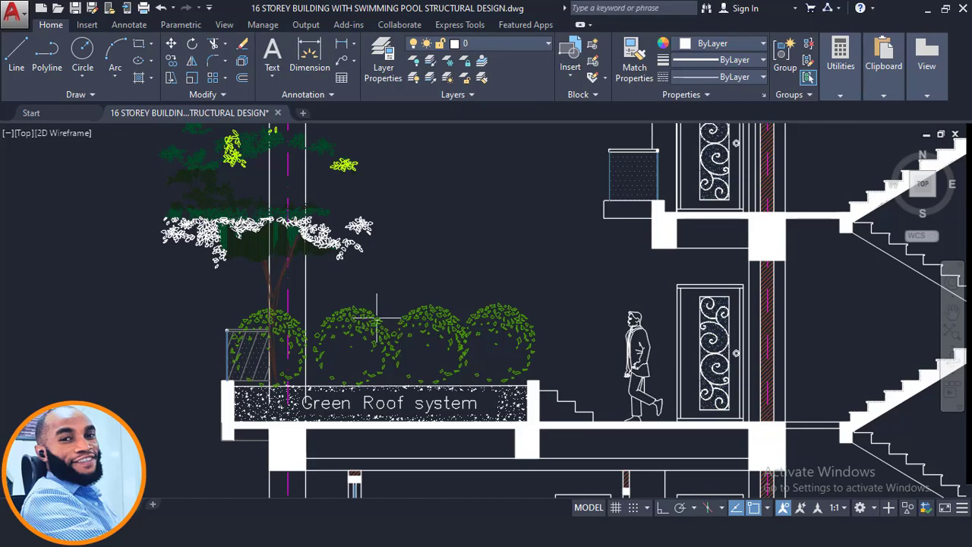
{"action": "scroll", "coordinate": [442, 319], "scroll_direction": "down", "scroll_amount": 4}
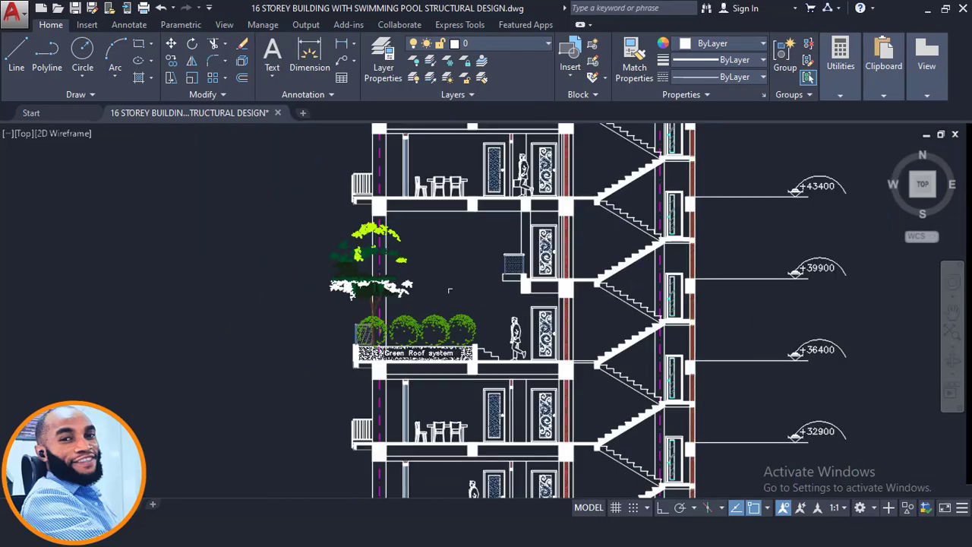
{"action": "scroll", "coordinate": [384, 359], "scroll_direction": "up", "scroll_amount": 4}
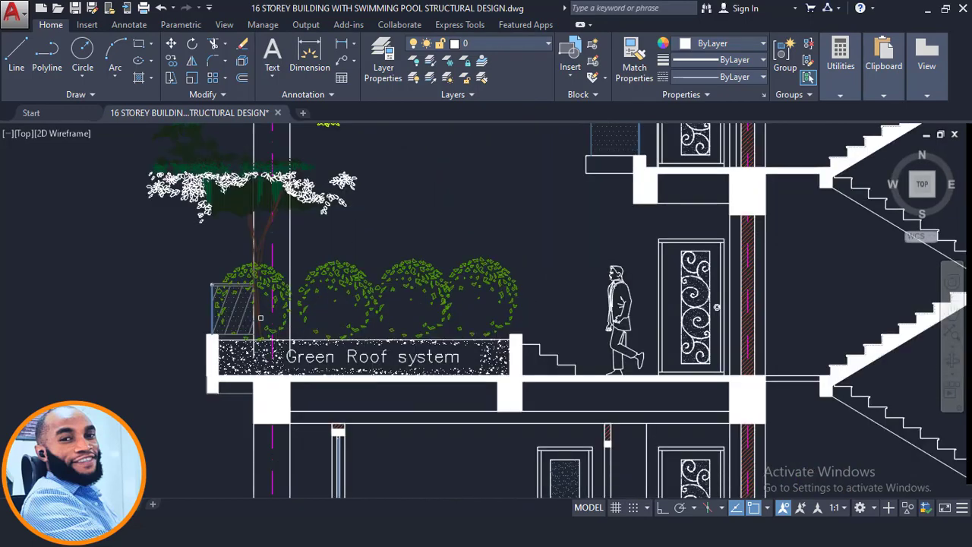
{"action": "scroll", "coordinate": [345, 315], "scroll_direction": "down", "scroll_amount": 5}
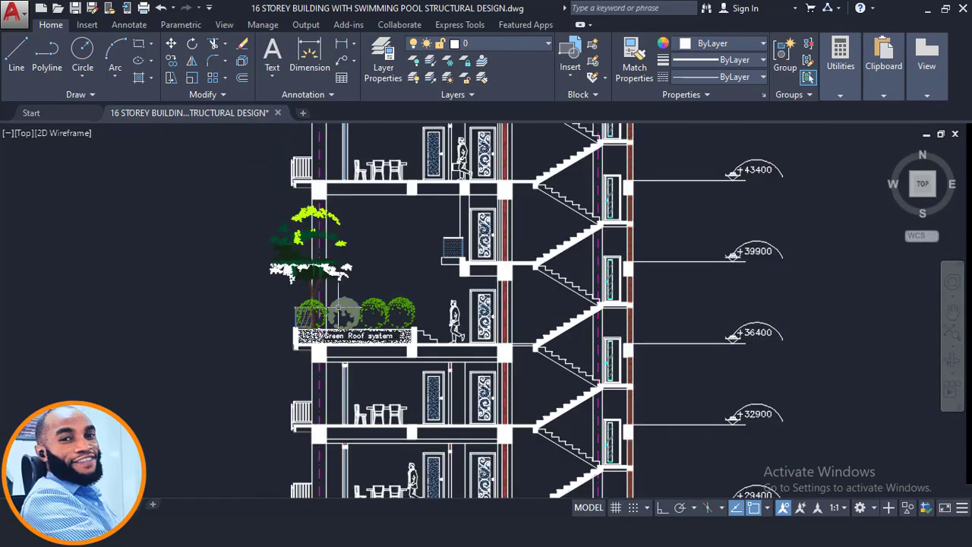
Step: Return from the building sections to the 10th Floor plan and examine the green roof's extent around axes 3 and 4
{"action": "scroll", "coordinate": [338, 307], "scroll_direction": "down", "scroll_amount": 5}
{"action": "middle_click_drag", "start_coordinate": [442, 302], "coordinate": [324, 337]}
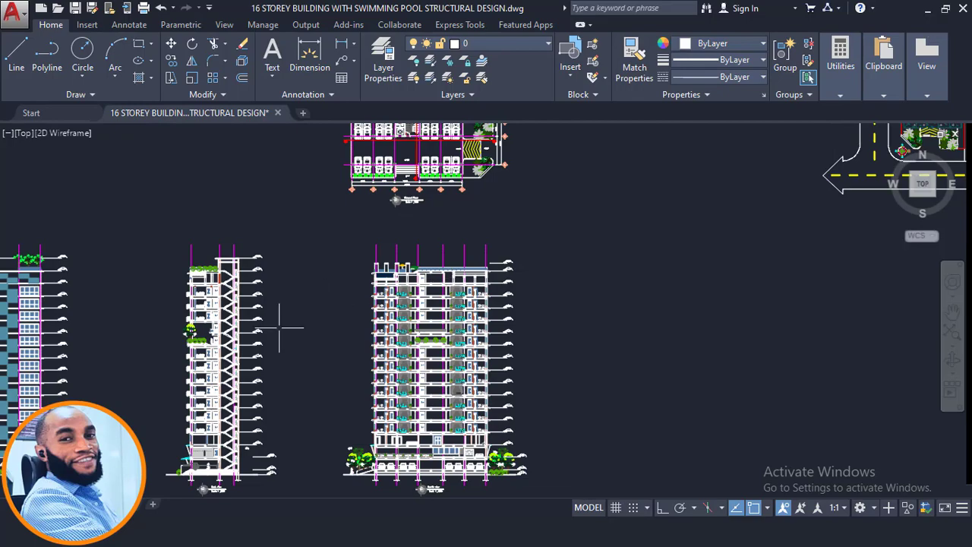
{"action": "scroll", "coordinate": [184, 328], "scroll_direction": "up", "scroll_amount": 2}
{"action": "middle_click_drag", "start_coordinate": [390, 307], "coordinate": [377, 494]}
{"action": "scroll", "coordinate": [416, 366], "scroll_direction": "down", "scroll_amount": 2}
{"action": "middle_click_drag", "start_coordinate": [473, 228], "coordinate": [451, 479]}
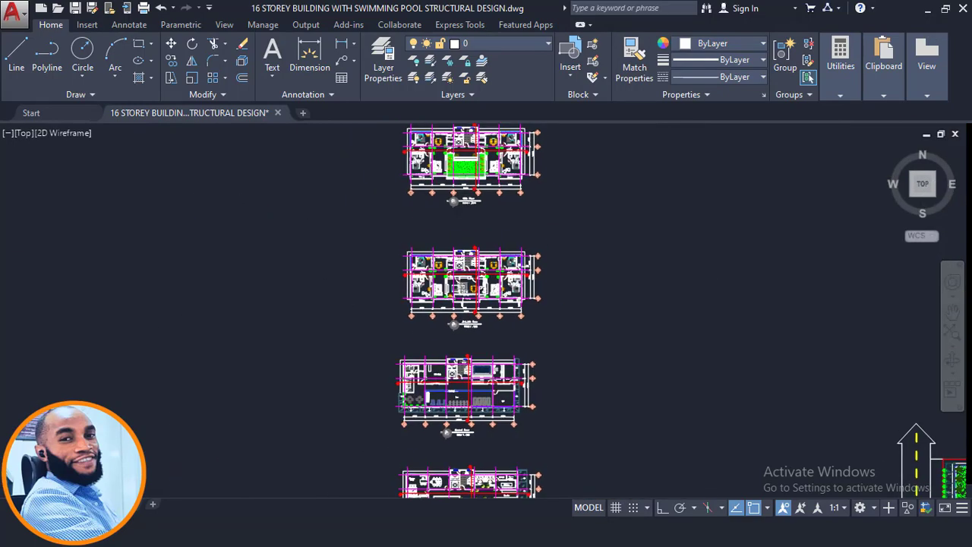
{"action": "scroll", "coordinate": [447, 158], "scroll_direction": "up", "scroll_amount": 5}
{"action": "middle_click_drag", "start_coordinate": [492, 161], "coordinate": [442, 274]}
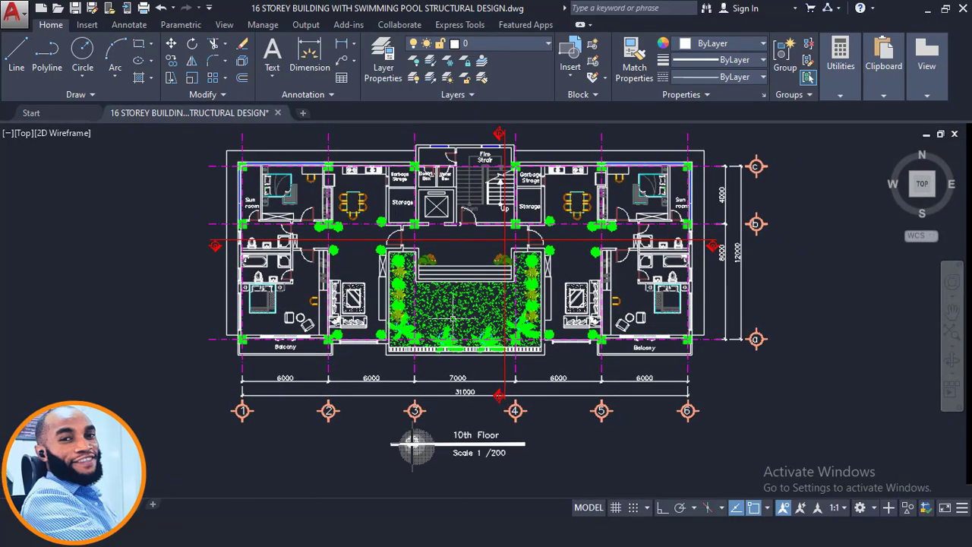
{"action": "scroll", "coordinate": [448, 303], "scroll_direction": "up", "scroll_amount": 2}
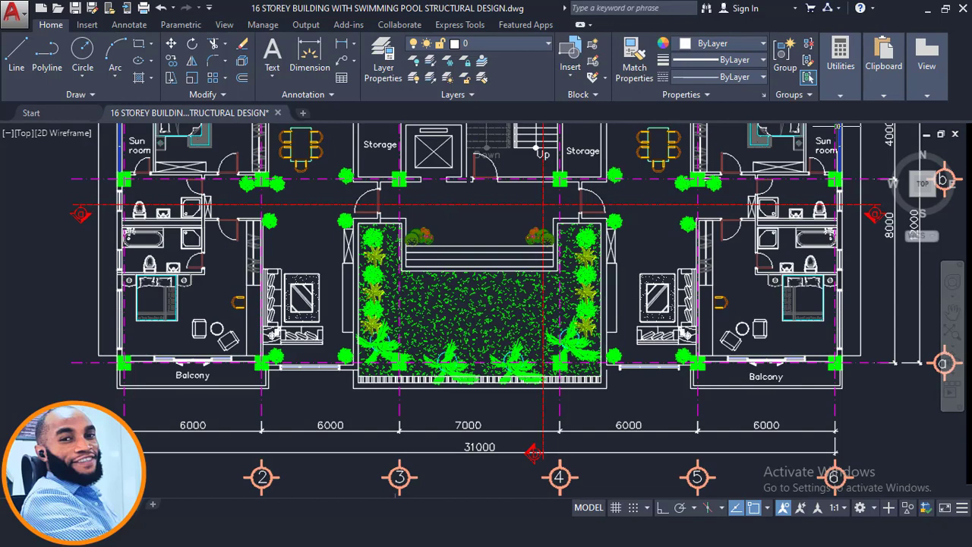
Step: Switch to ProtaStructure, open the Storey 9 plan and examine the slab panels around axis A4 between axes A8 and A9
{"action": "left_click", "coordinate": [924, 5]}
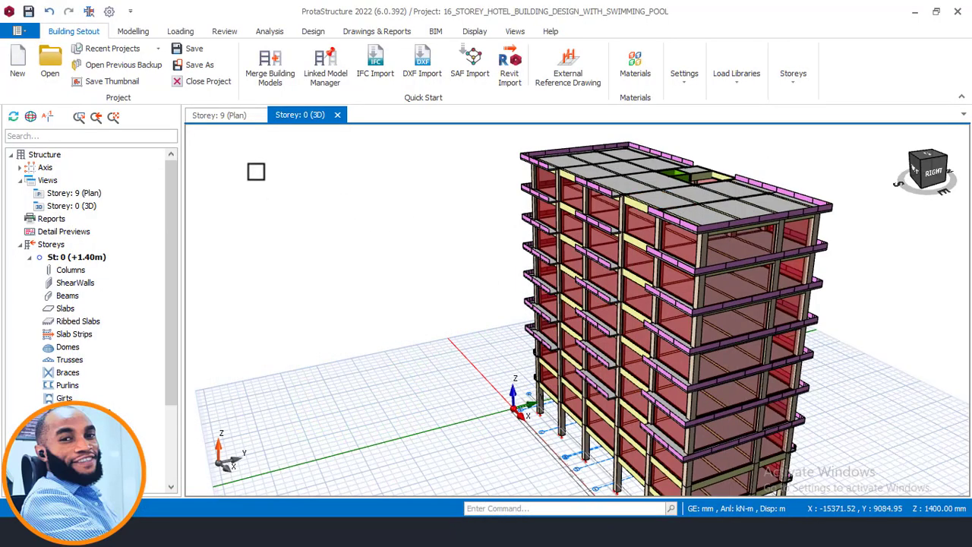
{"action": "left_click", "coordinate": [234, 118]}
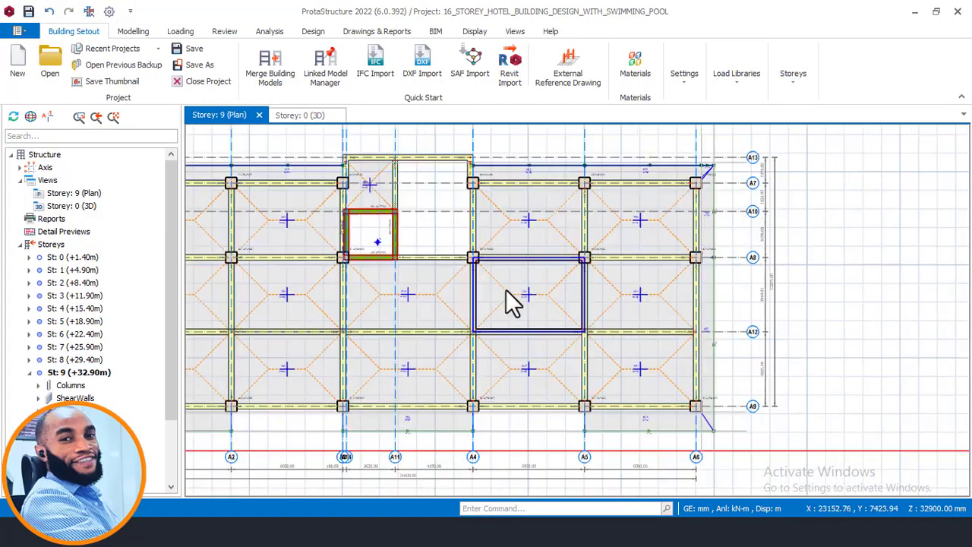
{"action": "scroll", "coordinate": [507, 290], "scroll_direction": "up", "scroll_amount": 2}
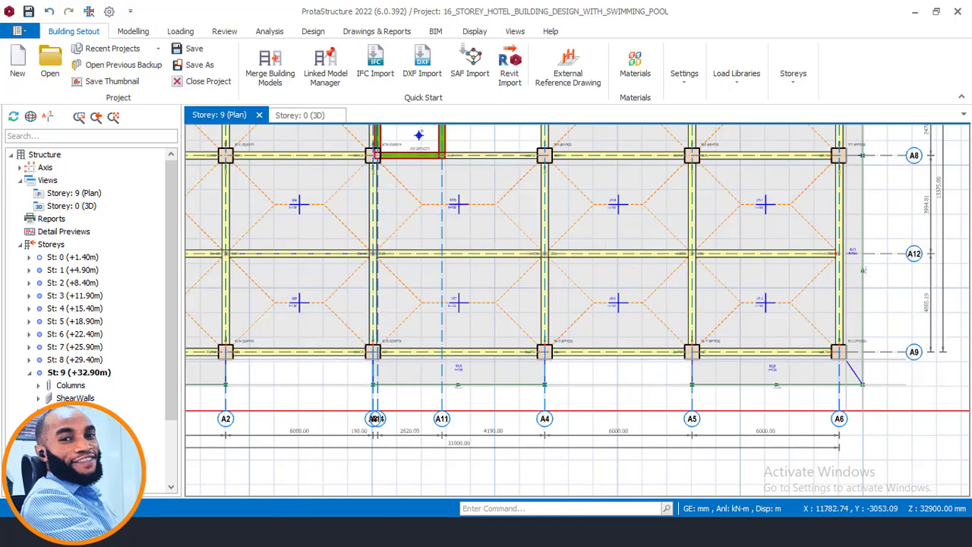
Step: Switch back to AutoCAD and check which grid bays the 10th Floor green roof covers
{"action": "mouse_move", "coordinate": [297, 531]}
{"action": "left_click", "coordinate": [227, 531]}
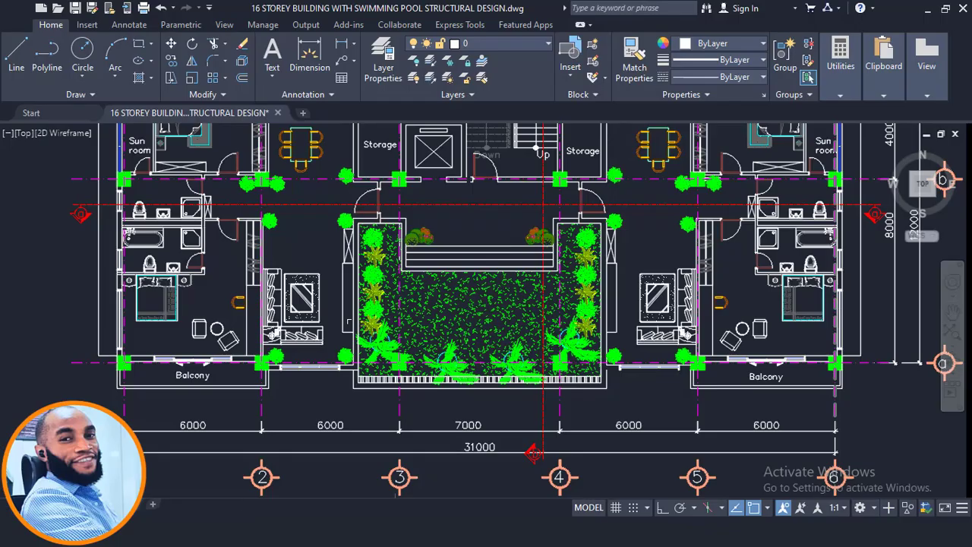
{"action": "scroll", "coordinate": [405, 263], "scroll_direction": "down", "scroll_amount": 2}
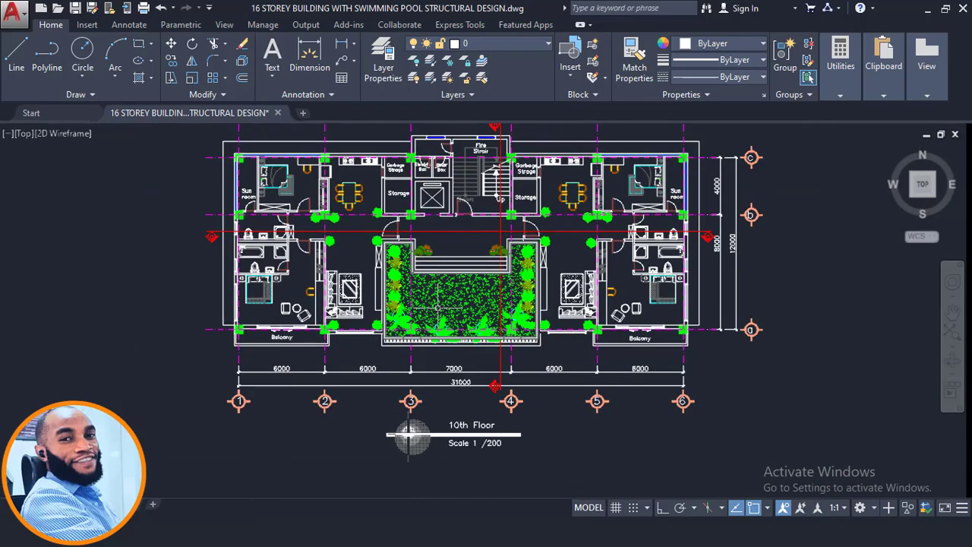
{"action": "scroll", "coordinate": [444, 303], "scroll_direction": "up", "scroll_amount": 4}
{"action": "scroll", "coordinate": [443, 304], "scroll_direction": "down", "scroll_amount": 4}
{"action": "scroll", "coordinate": [443, 303], "scroll_direction": "up", "scroll_amount": 4}
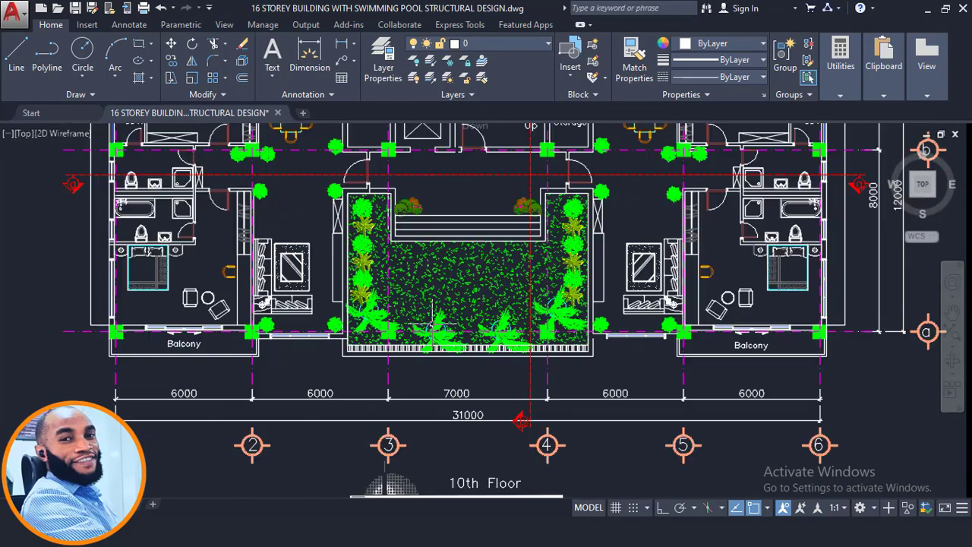
{"action": "scroll", "coordinate": [678, 236], "scroll_direction": "down", "scroll_amount": 3}
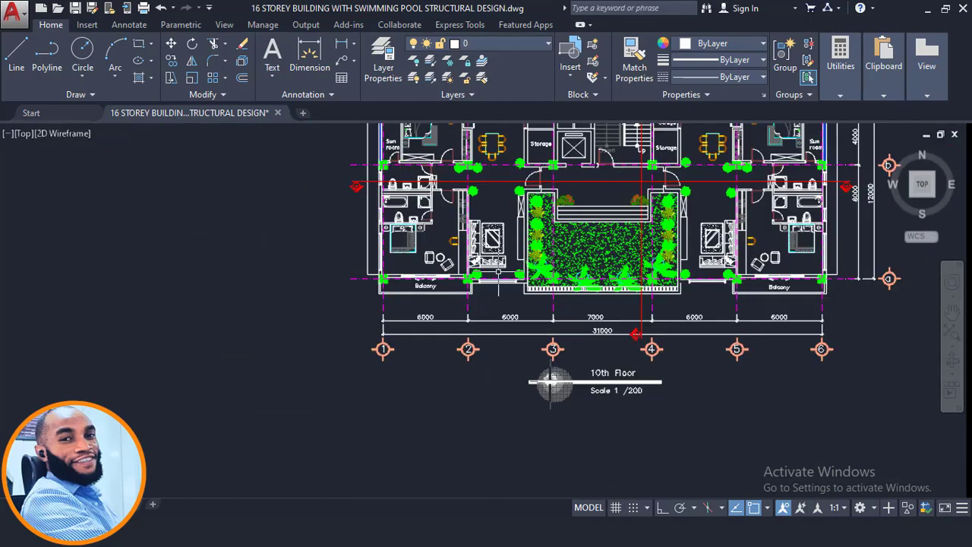
Step: Go from the 10th Floor plan to the building section that cuts through the green roof and stairs
{"action": "middle_click_drag", "start_coordinate": [323, 377], "coordinate": [476, 107]}
{"action": "scroll", "coordinate": [480, 133], "scroll_direction": "down", "scroll_amount": 1}
{"action": "middle_click_drag", "start_coordinate": [443, 345], "coordinate": [519, 160]}
{"action": "scroll", "coordinate": [521, 153], "scroll_direction": "down", "scroll_amount": 1}
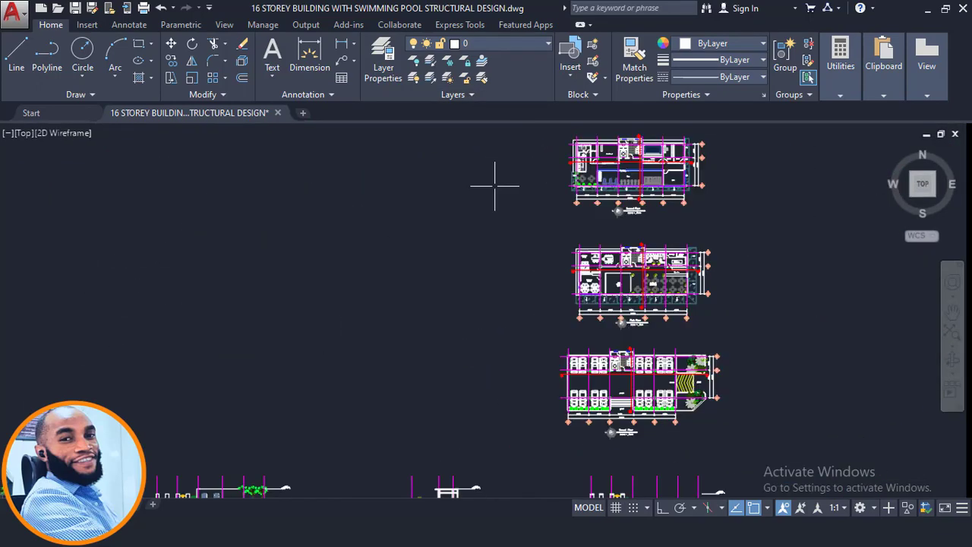
{"action": "middle_click_drag", "start_coordinate": [428, 301], "coordinate": [547, 89]}
{"action": "middle_click_drag", "start_coordinate": [427, 334], "coordinate": [485, 181]}
{"action": "scroll", "coordinate": [478, 279], "scroll_direction": "up", "scroll_amount": 8}
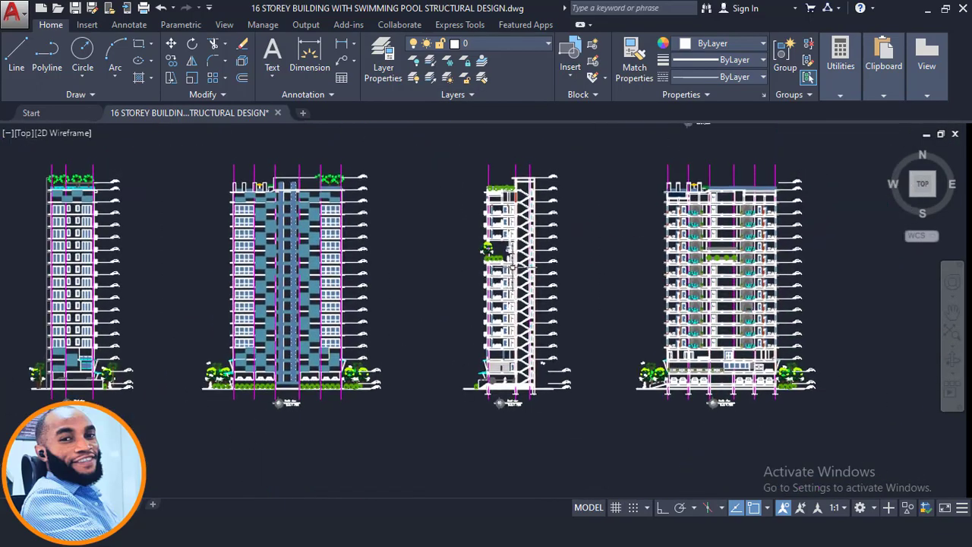
{"action": "scroll", "coordinate": [480, 280], "scroll_direction": "up", "scroll_amount": 6}
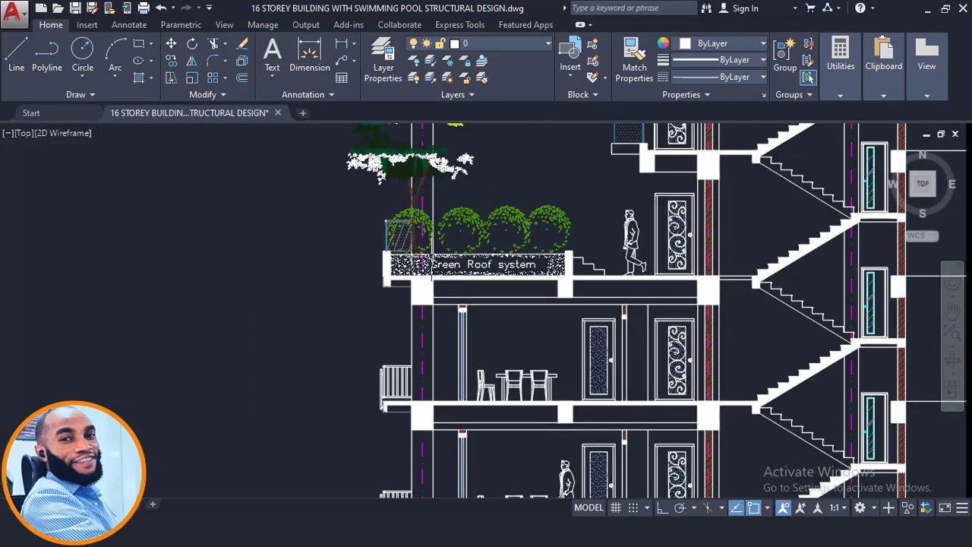
Step: Examine the green roof detail in the section, comparing the upstands at both ends of the soil layer and the beams beneath
{"action": "middle_click_drag", "start_coordinate": [421, 232], "coordinate": [398, 268]}
{"action": "scroll", "coordinate": [311, 326], "scroll_direction": "up", "scroll_amount": 1}
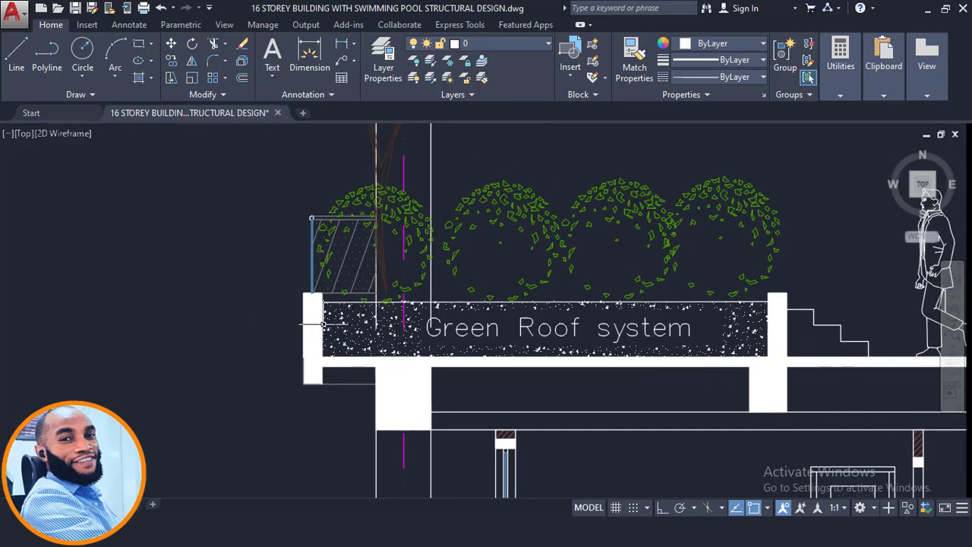
{"action": "scroll", "coordinate": [319, 289], "scroll_direction": "up", "scroll_amount": 2}
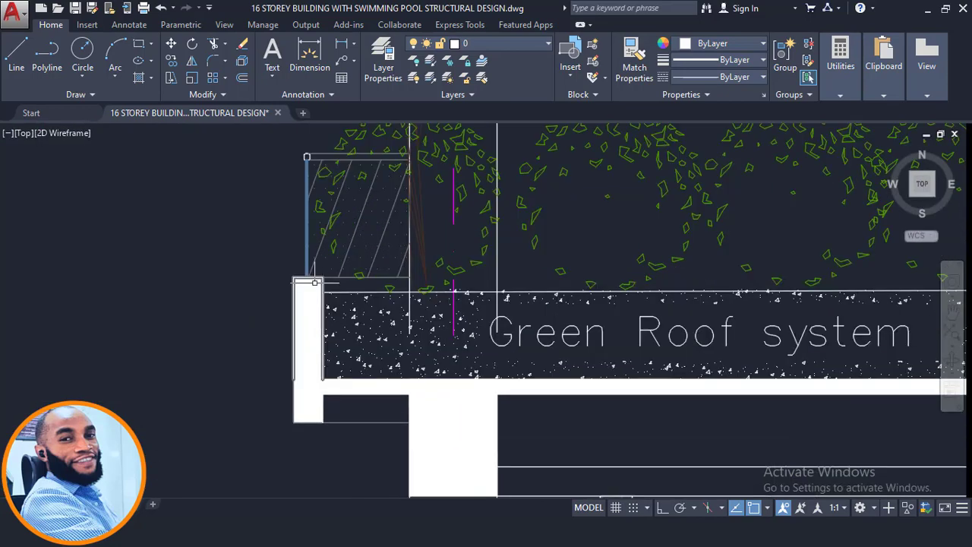
{"action": "scroll", "coordinate": [307, 280], "scroll_direction": "down", "scroll_amount": 2}
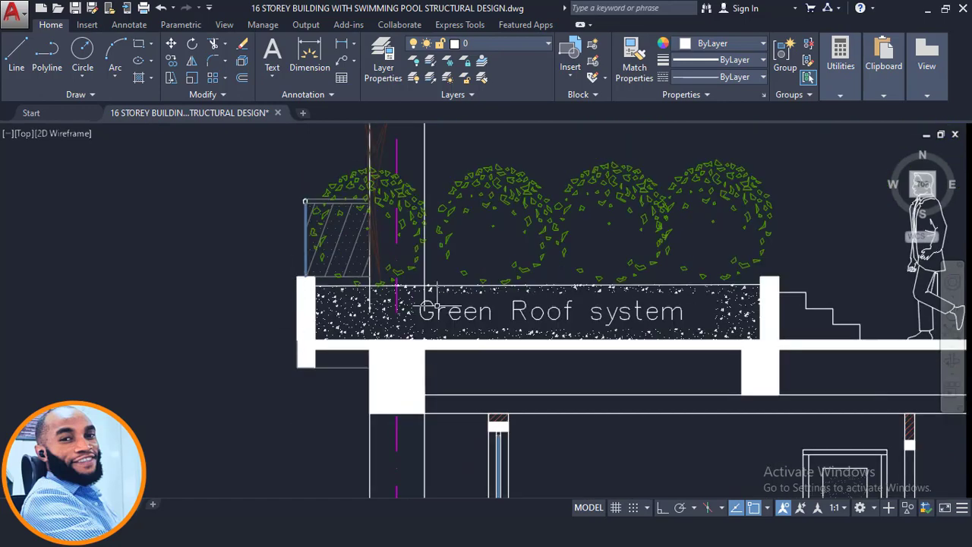
{"action": "scroll", "coordinate": [325, 315], "scroll_direction": "up", "scroll_amount": 2}
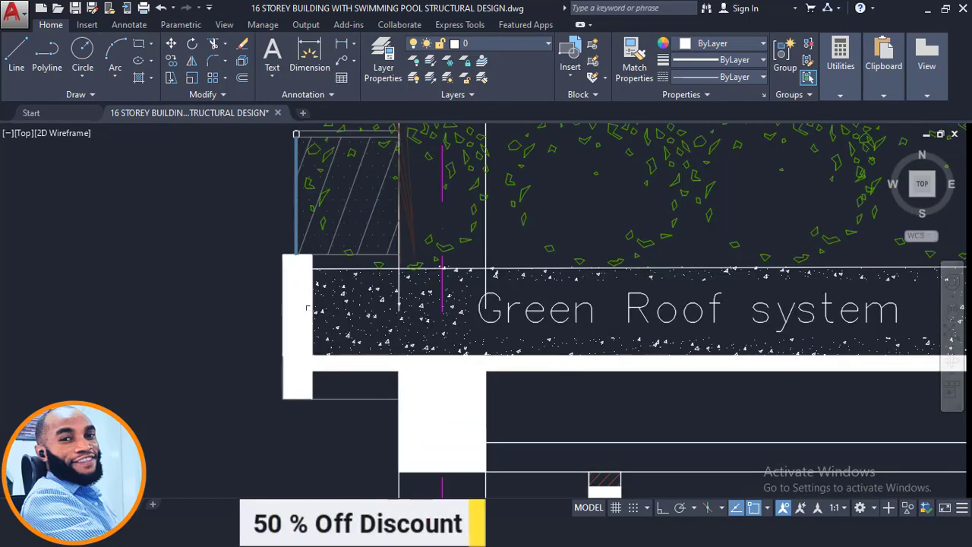
{"action": "scroll", "coordinate": [296, 267], "scroll_direction": "down", "scroll_amount": 2}
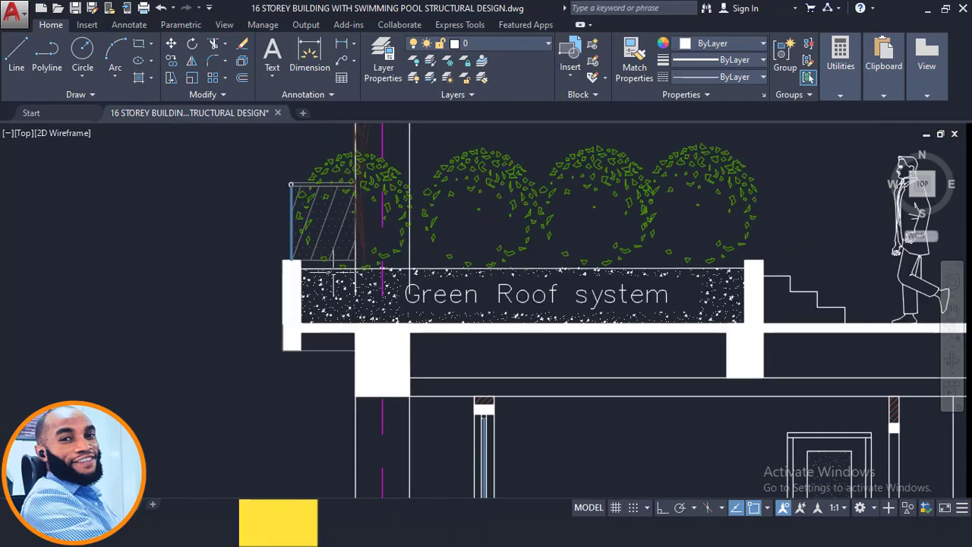
{"action": "scroll", "coordinate": [747, 287], "scroll_direction": "up", "scroll_amount": 2}
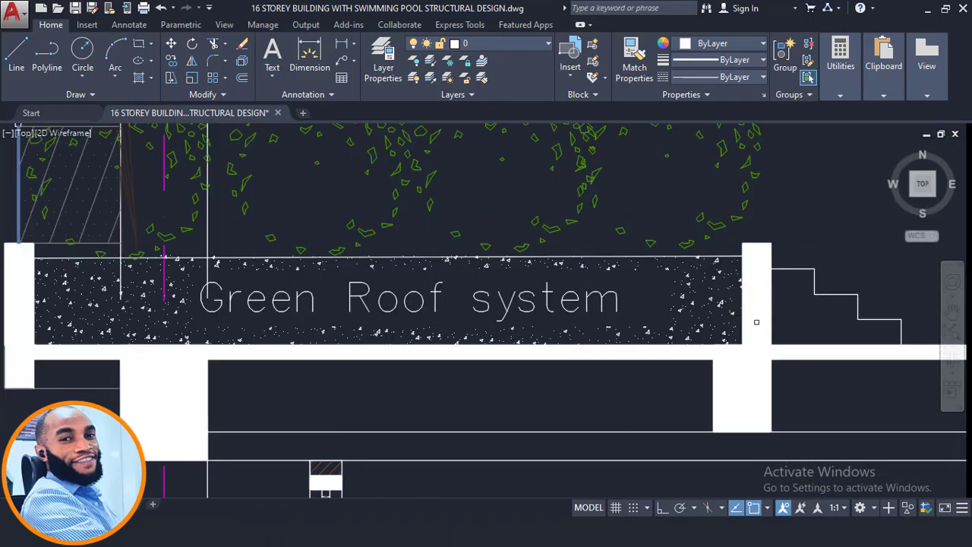
{"action": "scroll", "coordinate": [756, 259], "scroll_direction": "down", "scroll_amount": 2}
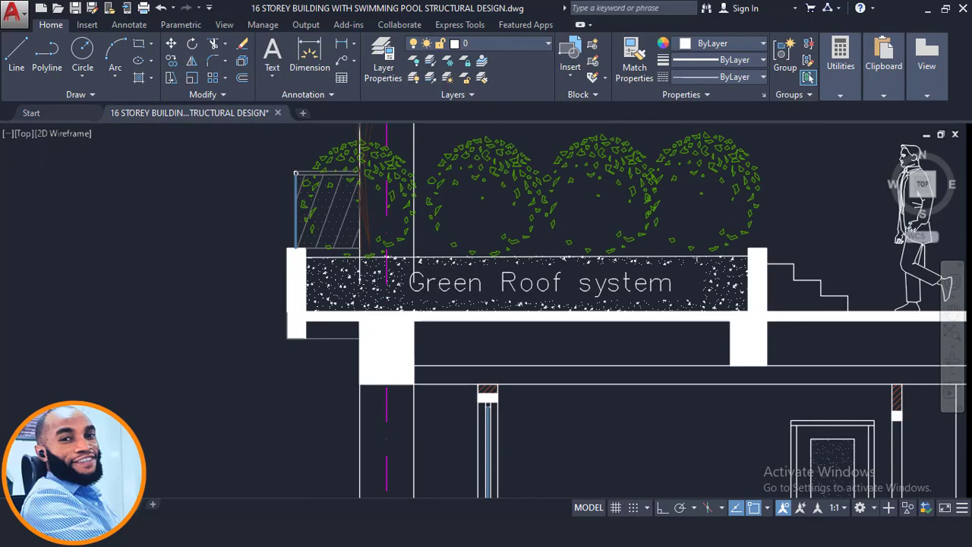
Step: Check the open space above the green roof and the adjoining floors against the section's level marks
{"action": "scroll", "coordinate": [585, 262], "scroll_direction": "down", "scroll_amount": 2}
{"action": "scroll", "coordinate": [553, 222], "scroll_direction": "down", "scroll_amount": 2}
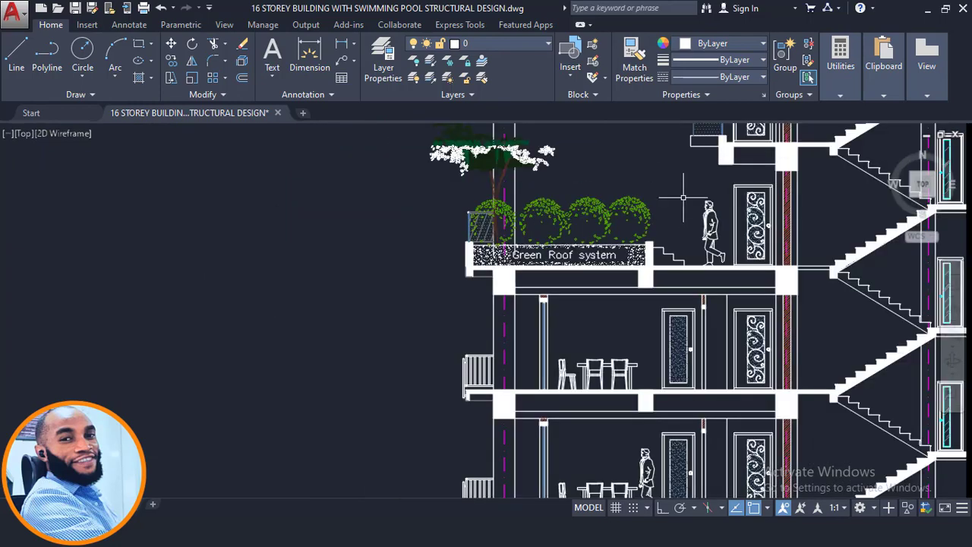
{"action": "scroll", "coordinate": [538, 208], "scroll_direction": "down", "scroll_amount": 2}
{"action": "middle_click_drag", "start_coordinate": [545, 214], "coordinate": [524, 262]}
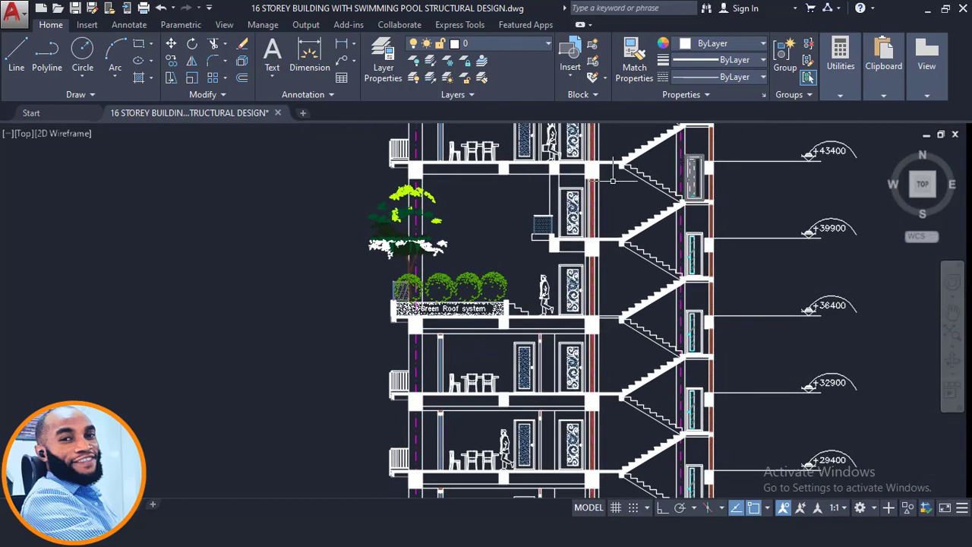
{"action": "middle_click_drag", "start_coordinate": [613, 180], "coordinate": [546, 182]}
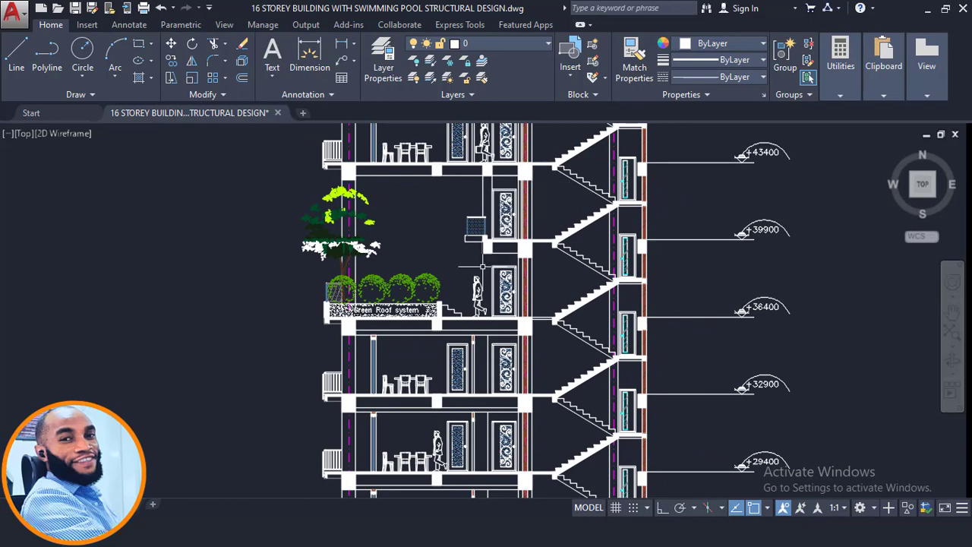
Step: Switch to ProtaStructure and inspect the Storey 9 slab panel next to axis A4, between axes A12 and A9, including its properties and loads
{"action": "scroll", "coordinate": [478, 266], "scroll_direction": "down", "scroll_amount": 2}
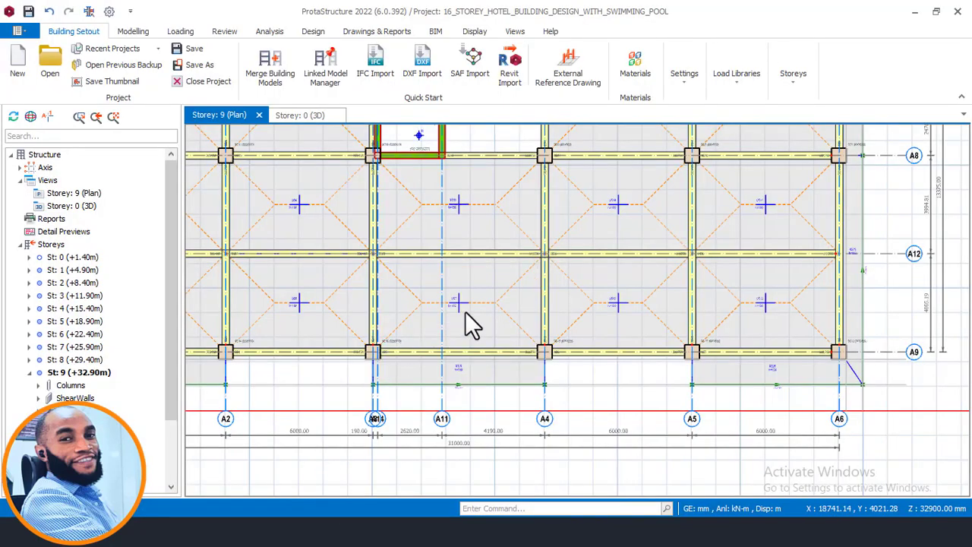
{"action": "scroll", "coordinate": [465, 313], "scroll_direction": "down", "scroll_amount": 2}
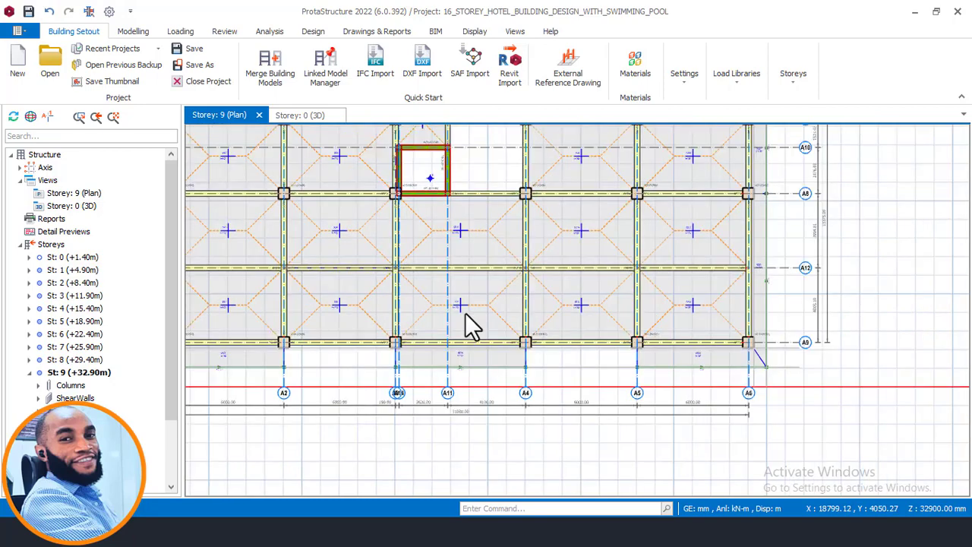
{"action": "middle_click_drag", "start_coordinate": [465, 312], "coordinate": [517, 356]}
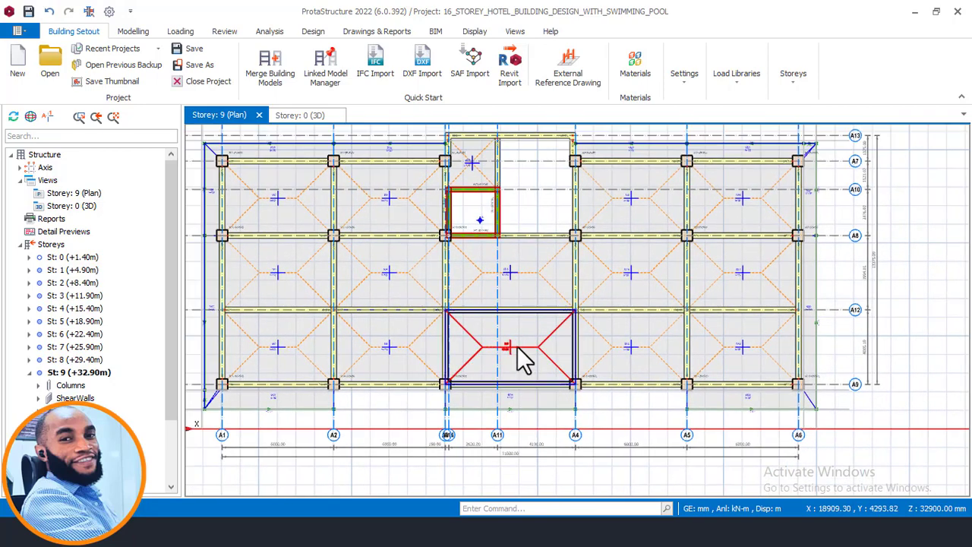
{"action": "mouse_move", "coordinate": [521, 357]}
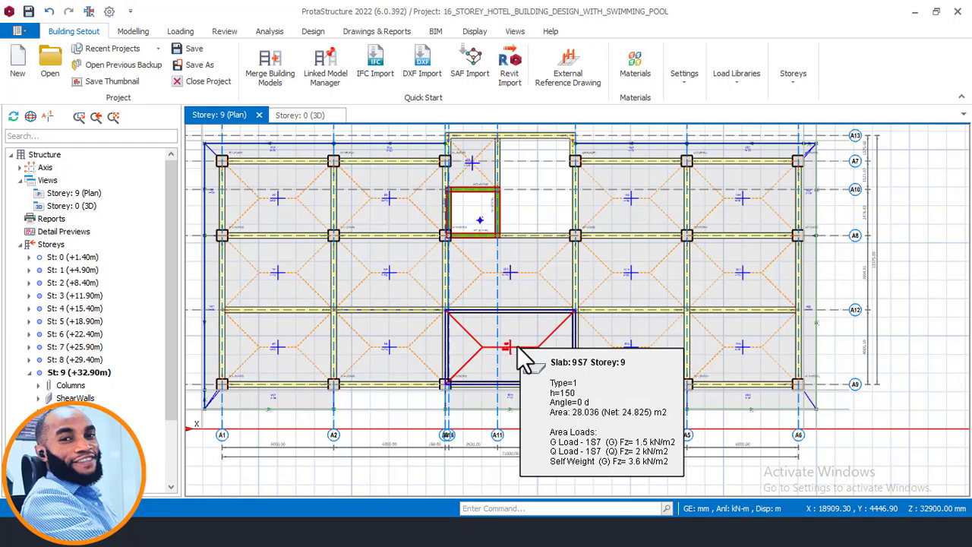
{"action": "middle_click_drag", "start_coordinate": [503, 259], "coordinate": [533, 268]}
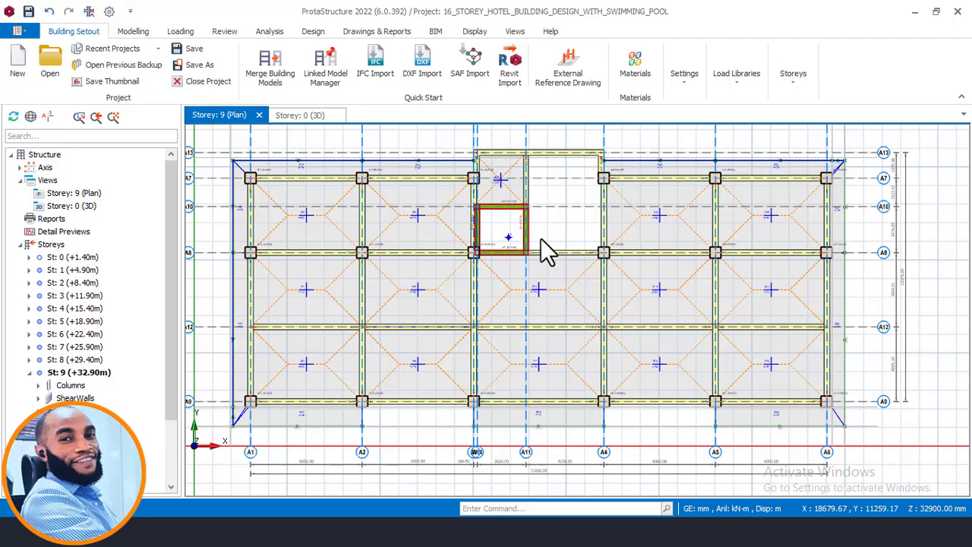
{"action": "scroll", "coordinate": [541, 239], "scroll_direction": "down", "scroll_amount": 1}
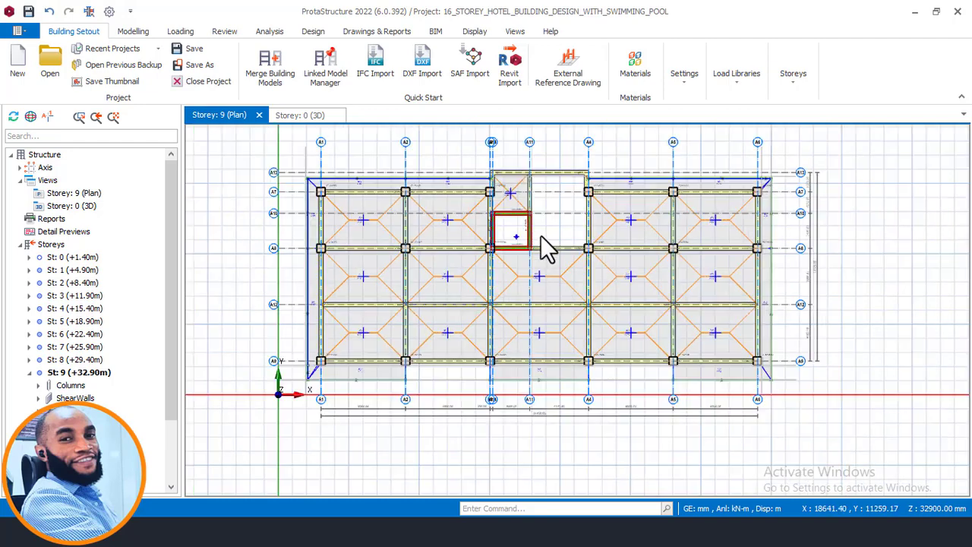
Step: Open the 3D view, orbit the building to its side and inspect the properties of a Storey 8 edge beam
{"action": "left_click", "coordinate": [297, 118]}
{"action": "middle_click_drag", "start_coordinate": [657, 255], "coordinate": [516, 223]}
{"action": "middle_click_drag", "start_coordinate": [519, 266], "coordinate": [492, 231], "text": "shift"}
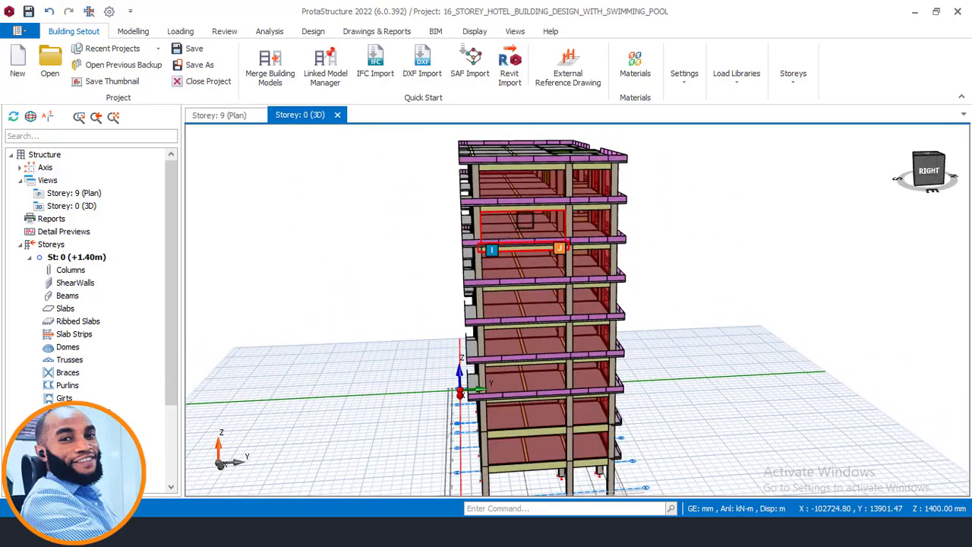
{"action": "mouse_move", "coordinate": [532, 210]}
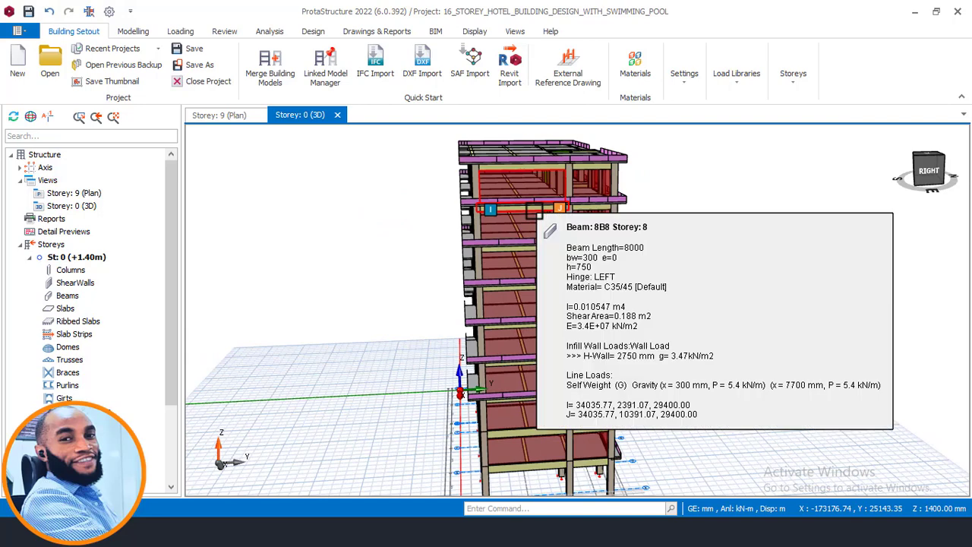